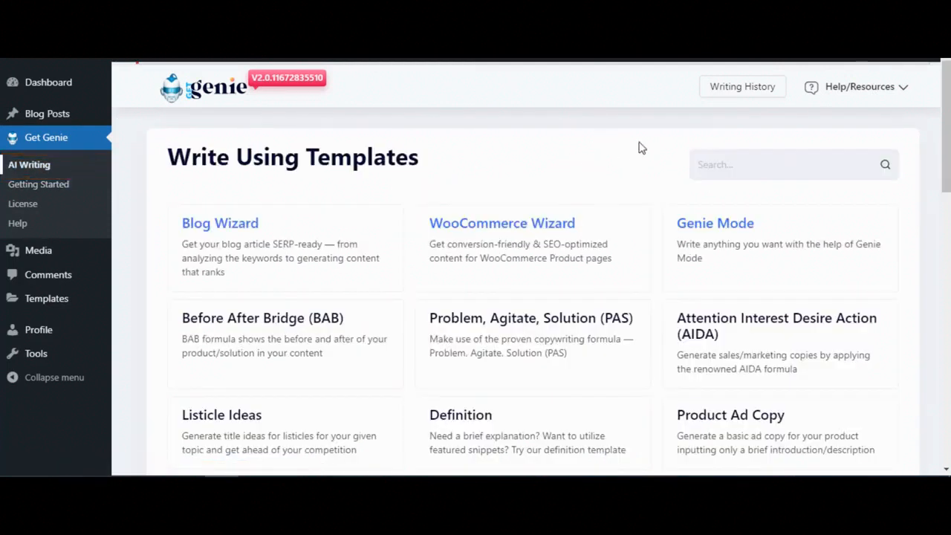
Step: Generate three Genie Mode results at maximum creativity for the context "Write a newsletter on Birthday Sale offering 30% OFF"
scroll(642, 148, down, 1)
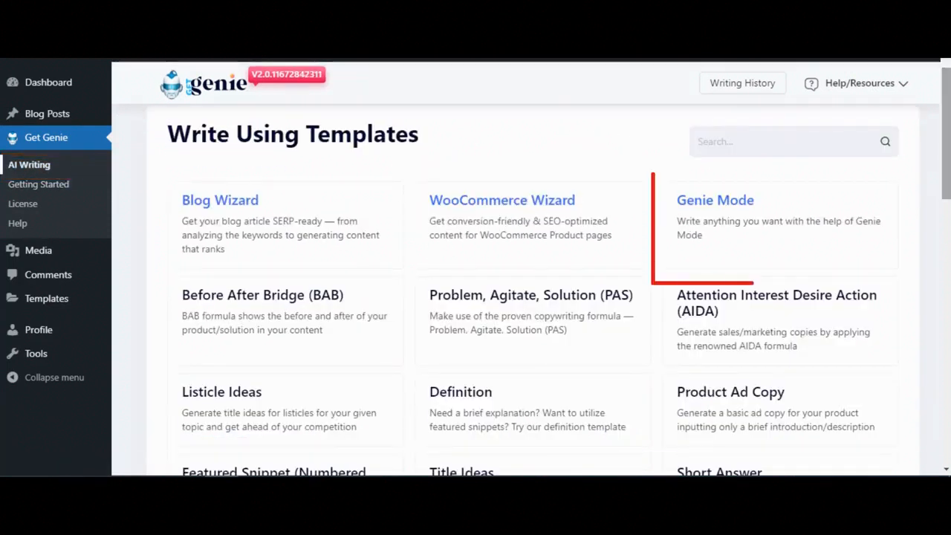
click(784, 238)
click(824, 212)
text(Write a newsletter)
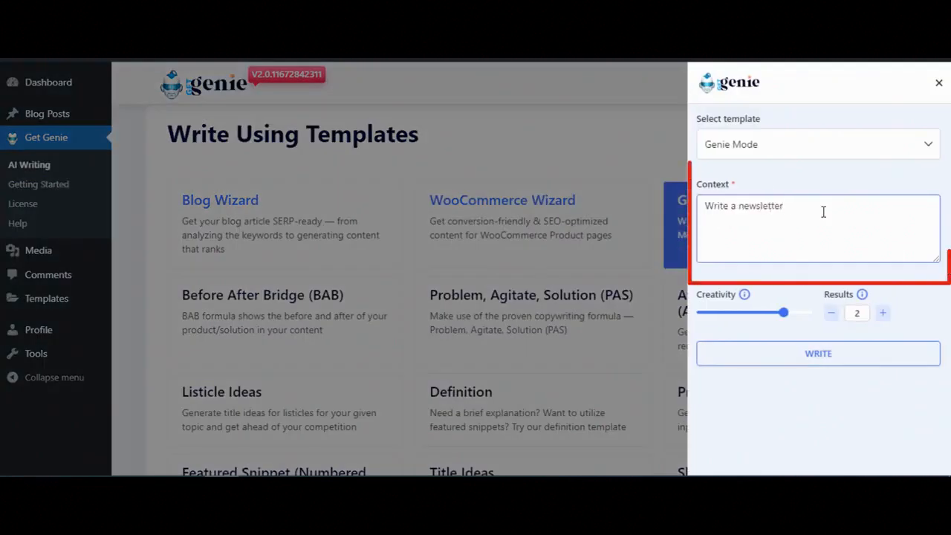
text( on Birthday Sale offering 30% OFF)
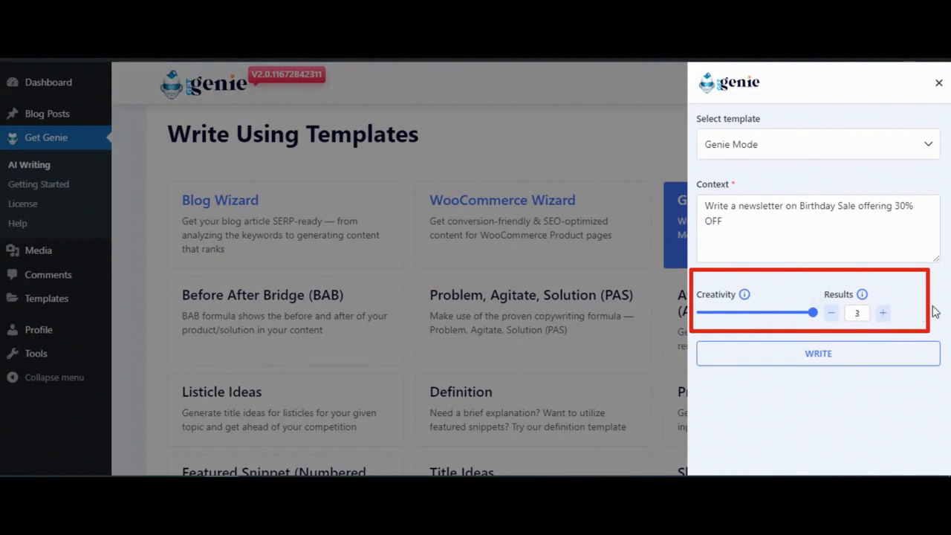
click(876, 360)
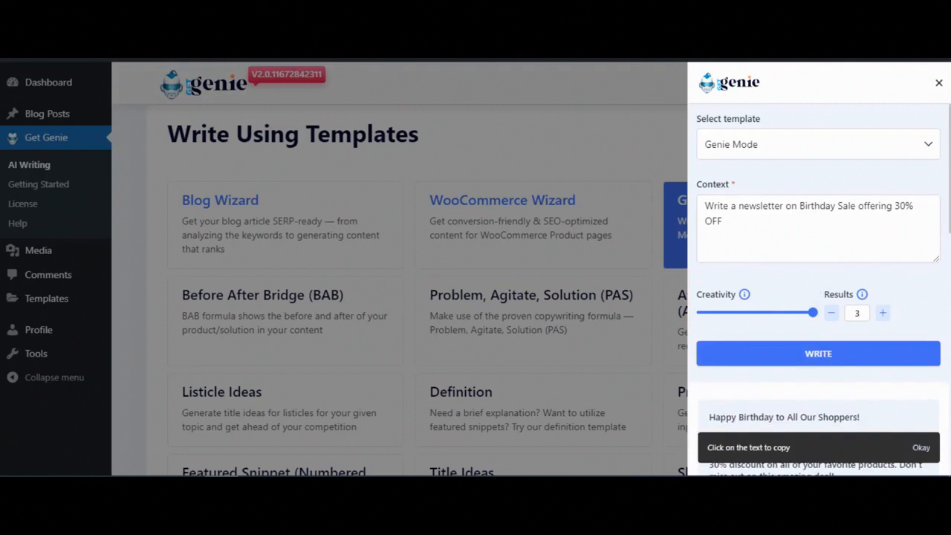
Step: Copy the generated newsletter that begins "Dear valued customer" and close the writing panel
drag(949, 221, 948, 386)
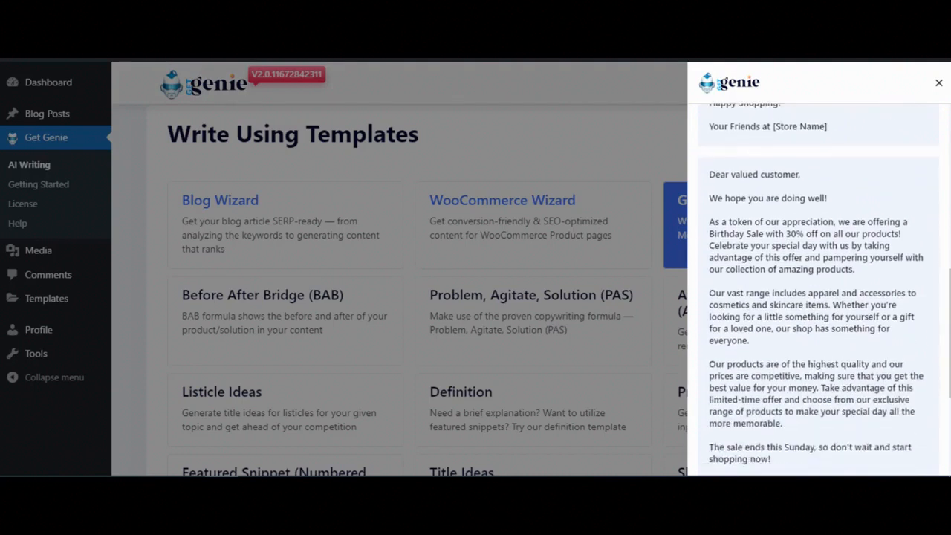
click(868, 321)
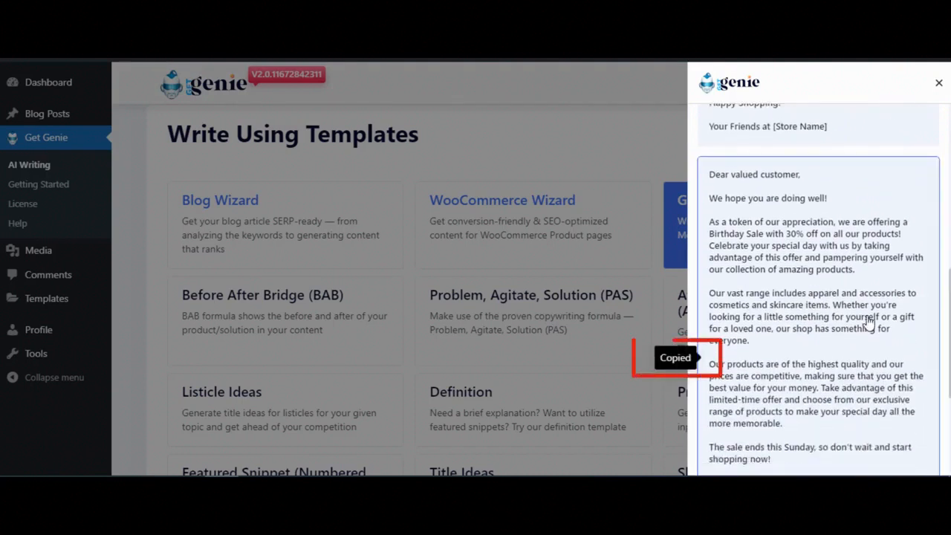
click(937, 85)
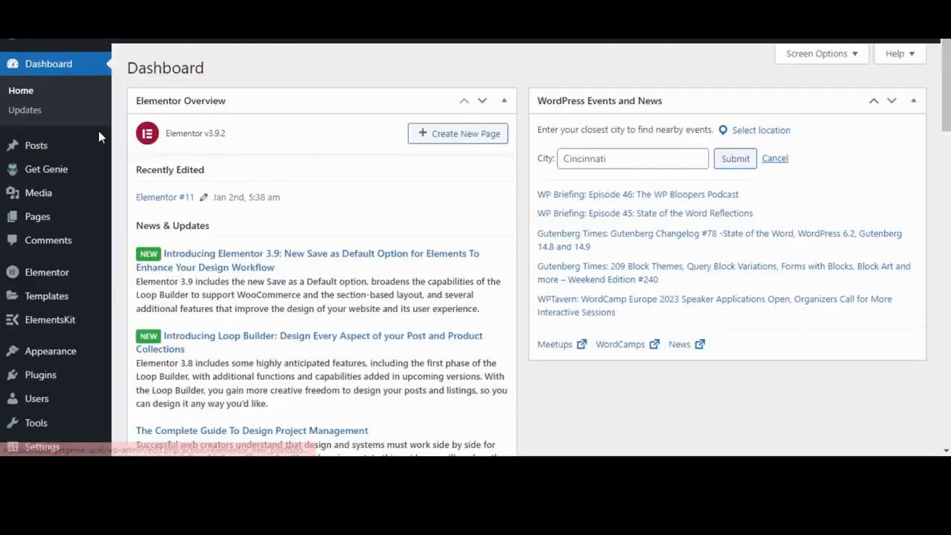
Step: Add a new post with the paragraph "A Instagram post announcing 30% OFF on GetGenie on new year holiday"
mouse_move(76, 144)
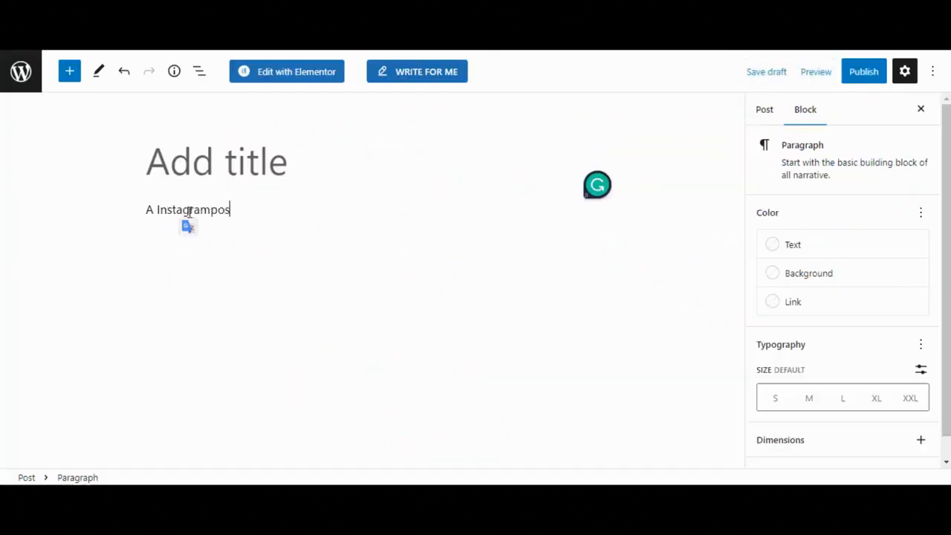
text(t announcing 30% OFF on GetGenie on new year holiday)
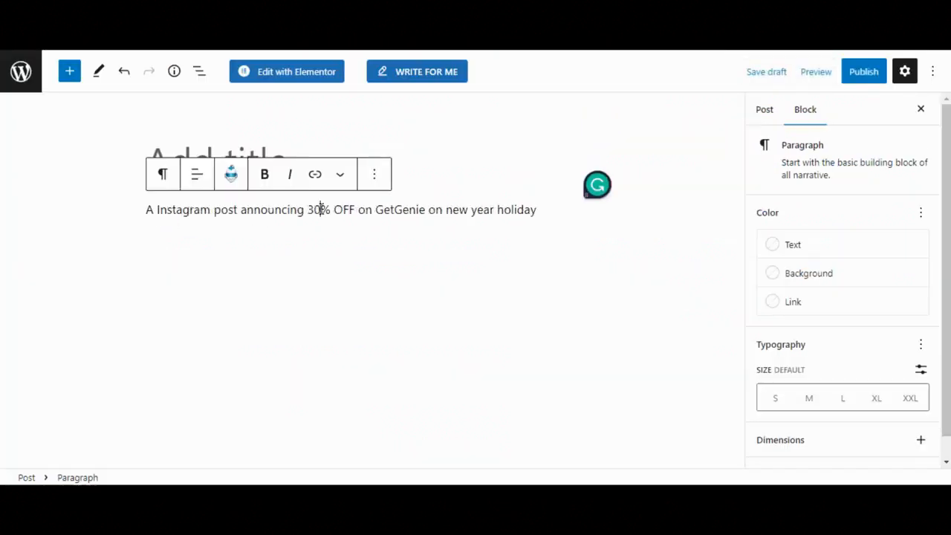
Step: Generate three results from the whole Instagram prompt paragraph using Genie Mode
triple_click(321, 209)
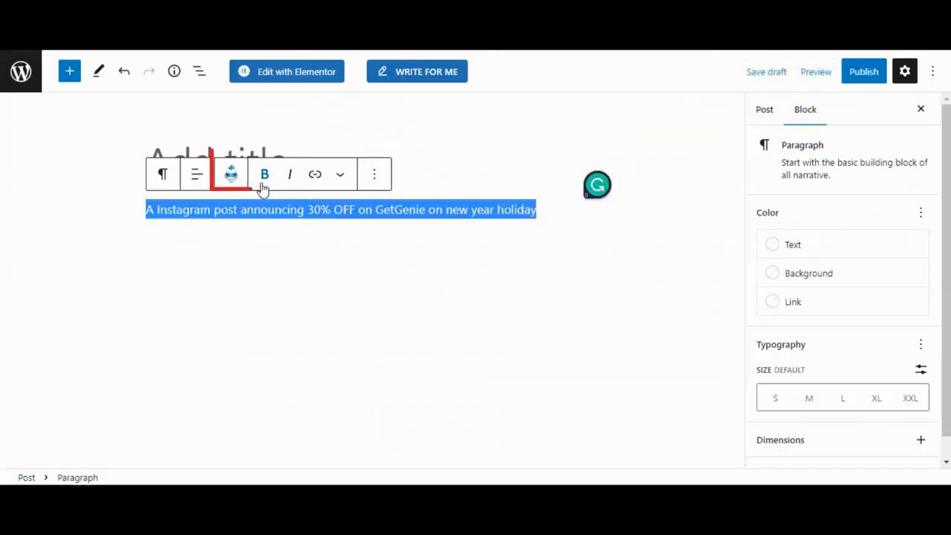
click(233, 178)
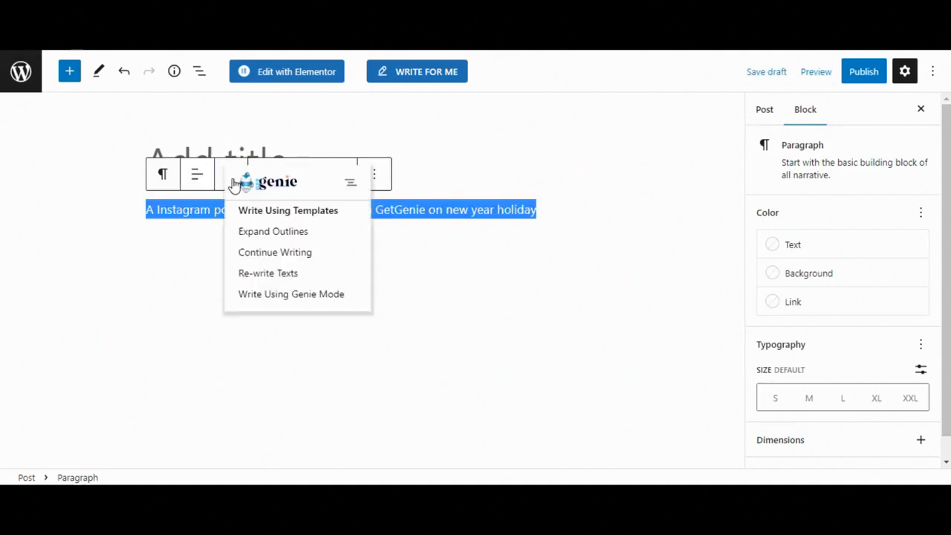
click(265, 296)
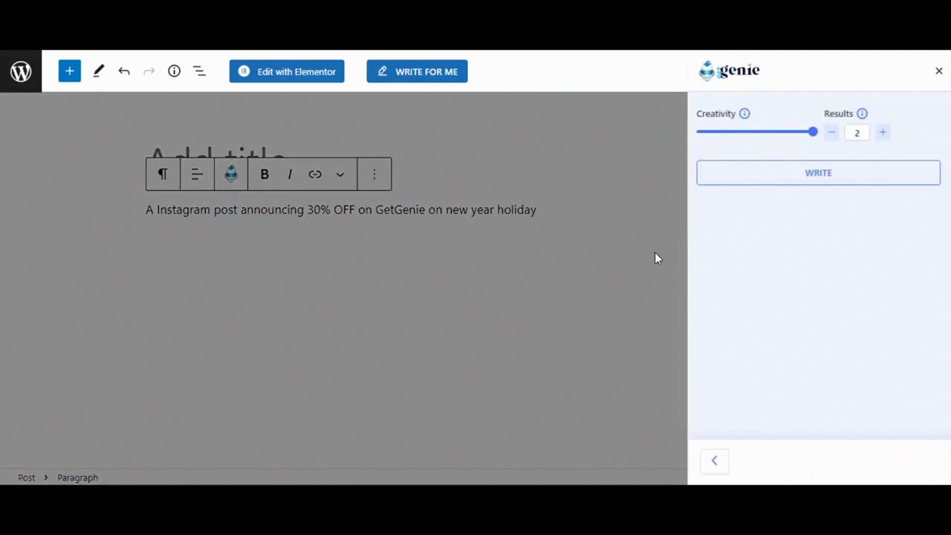
click(883, 132)
click(826, 172)
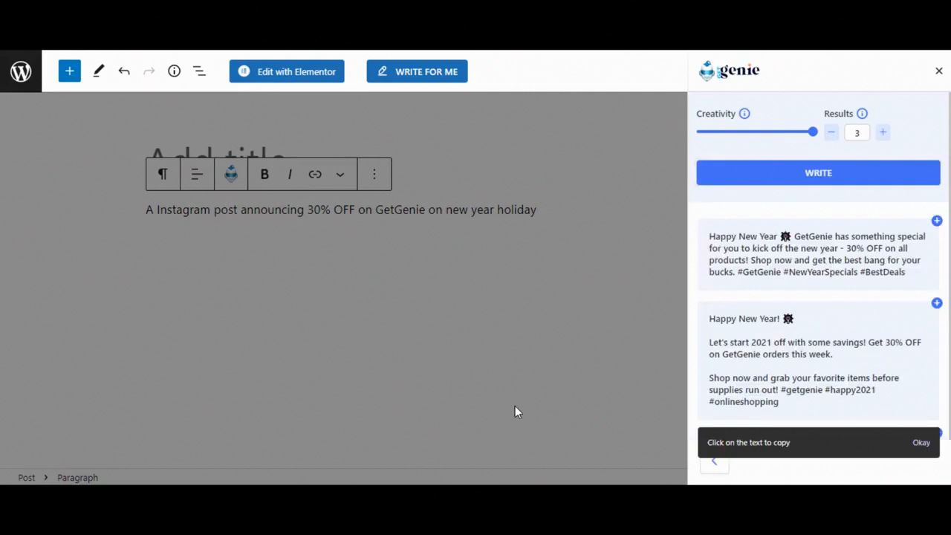
Step: Review the generated posts, replace the prompt paragraph with the first one and close the writing panel
scroll(823, 178, down, 2)
scroll(819, 265, up, 2)
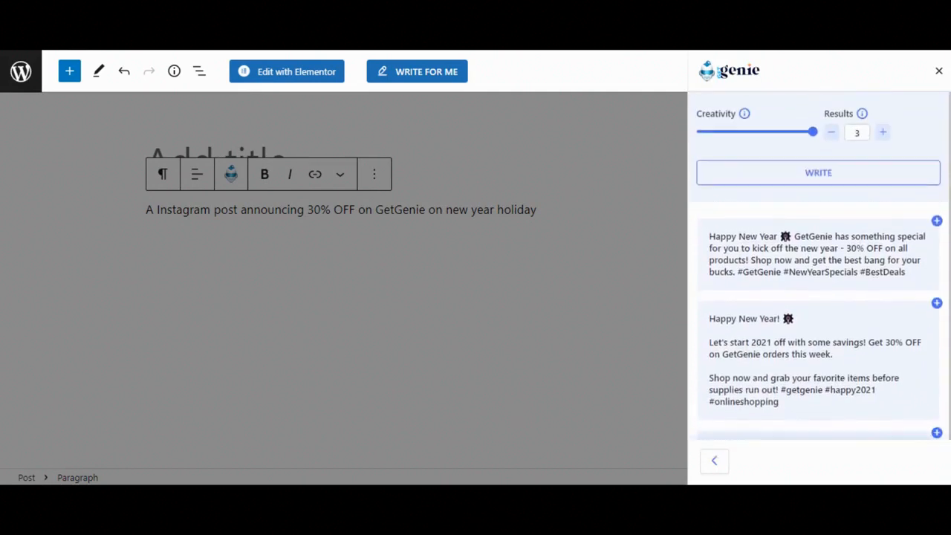
click(937, 222)
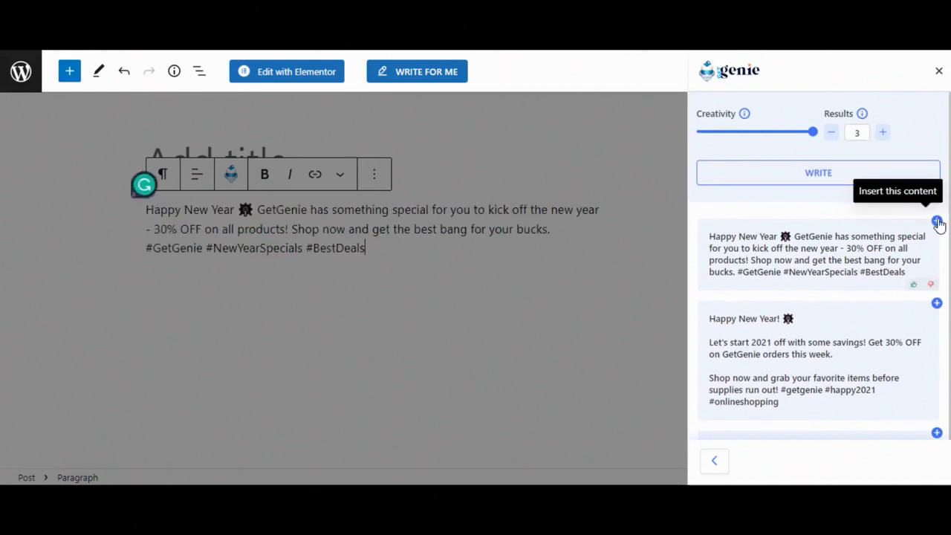
click(938, 73)
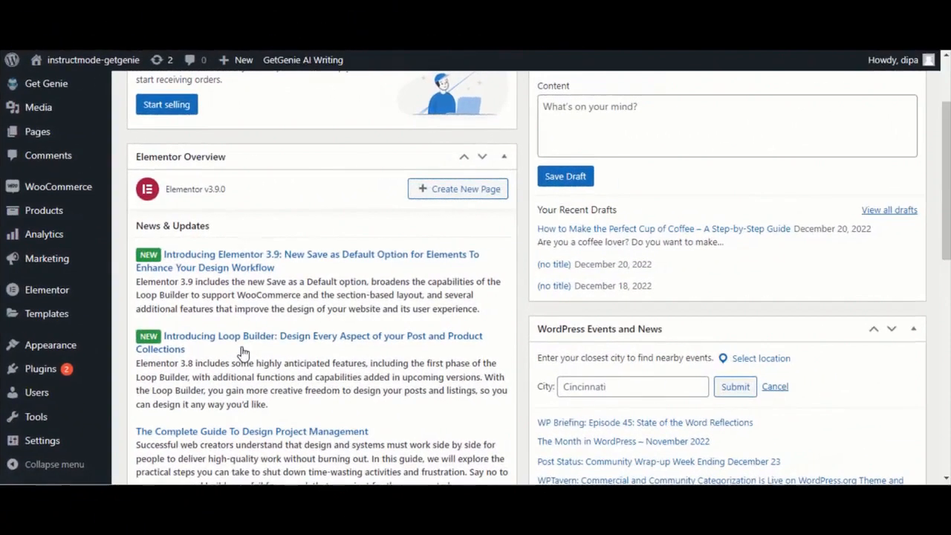
Step: Search the plugins available to add for "getgenie" and open the Get Genie license page
mouse_move(82, 378)
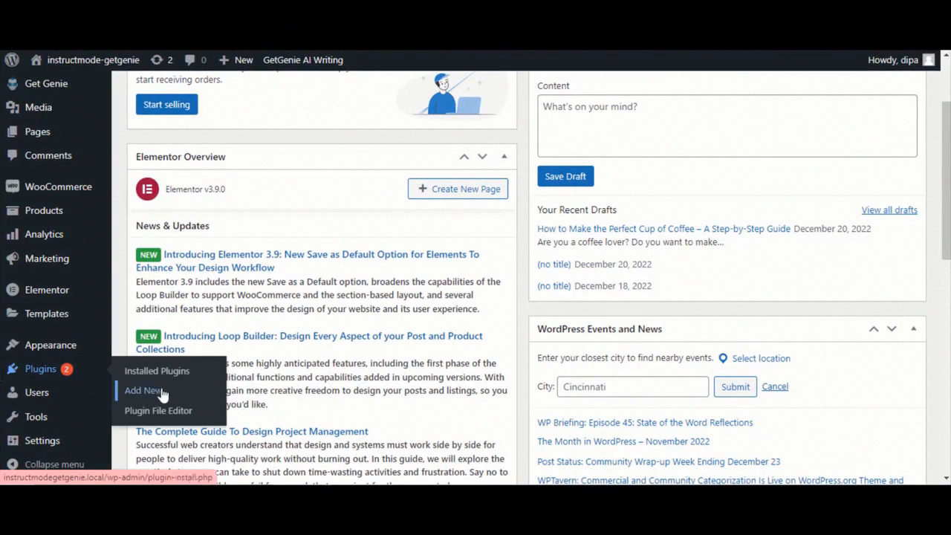
click(137, 390)
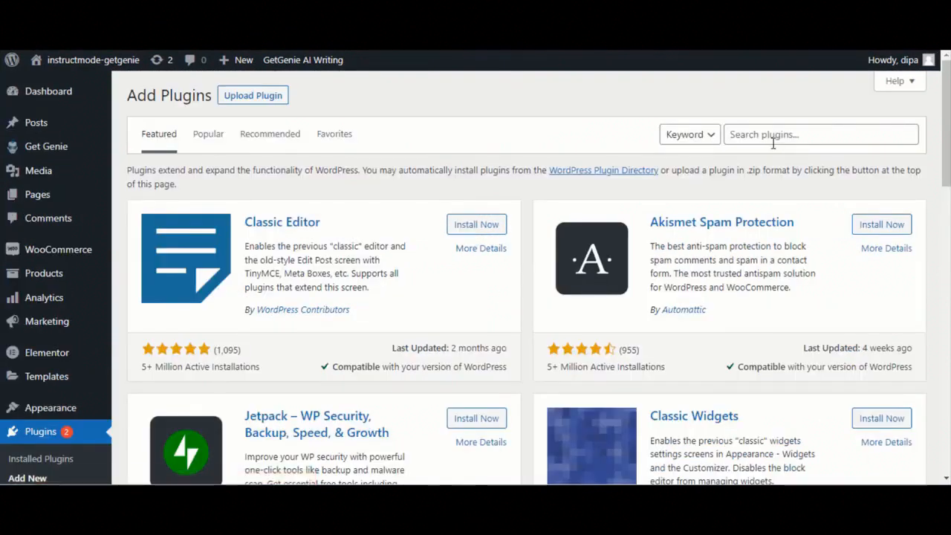
click(773, 141)
text(getgenie)
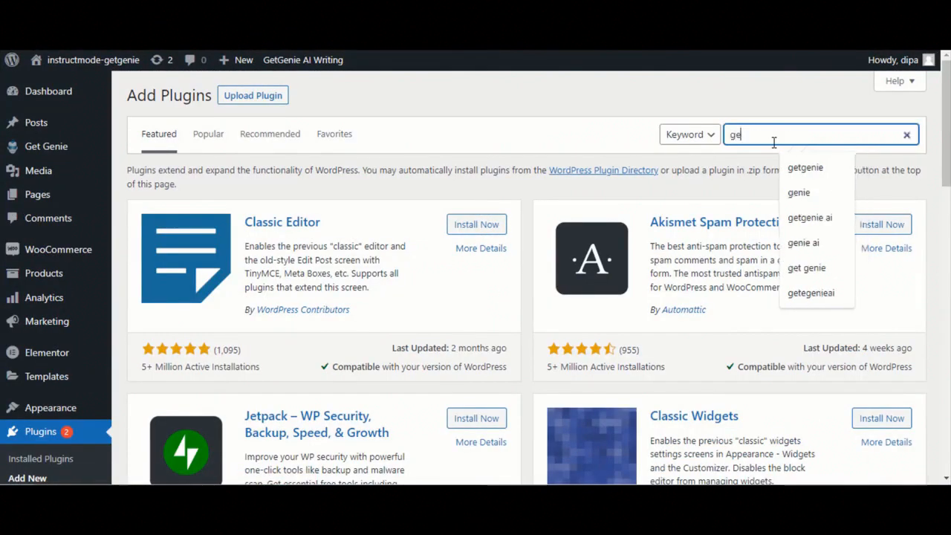
key(Return)
mouse_move(64, 146)
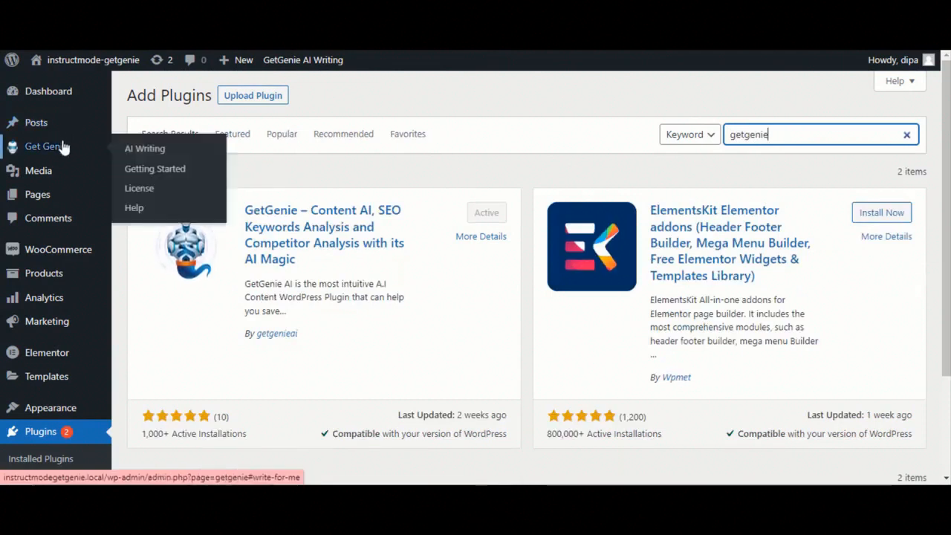
click(141, 188)
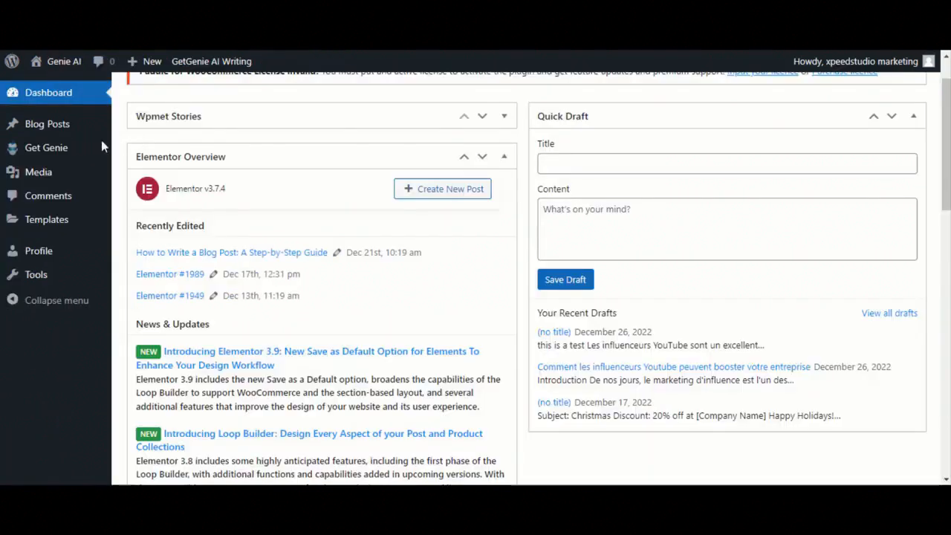
Step: Open the Conclusion template from Get Genie's AI Writing templates
mouse_move(52, 147)
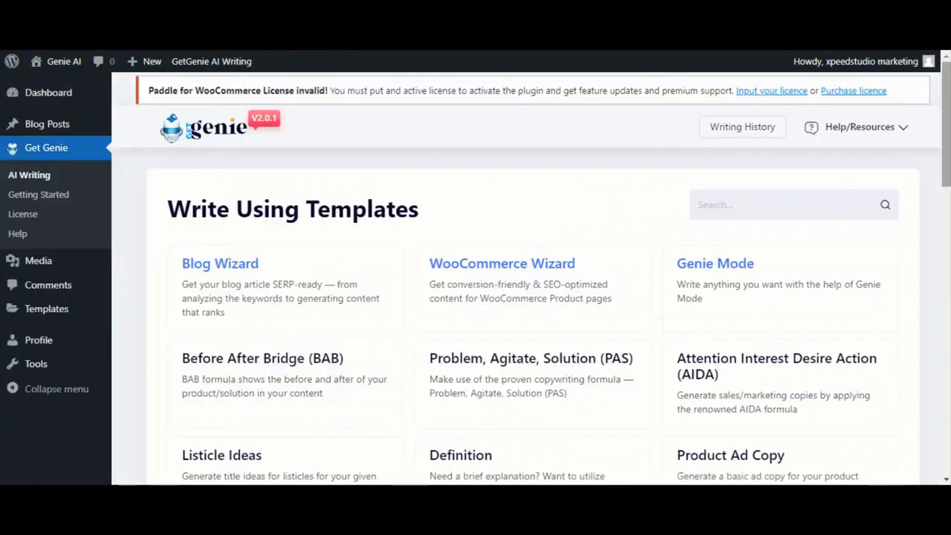
scroll(531, 282, down, 6)
scroll(532, 297, down, 6)
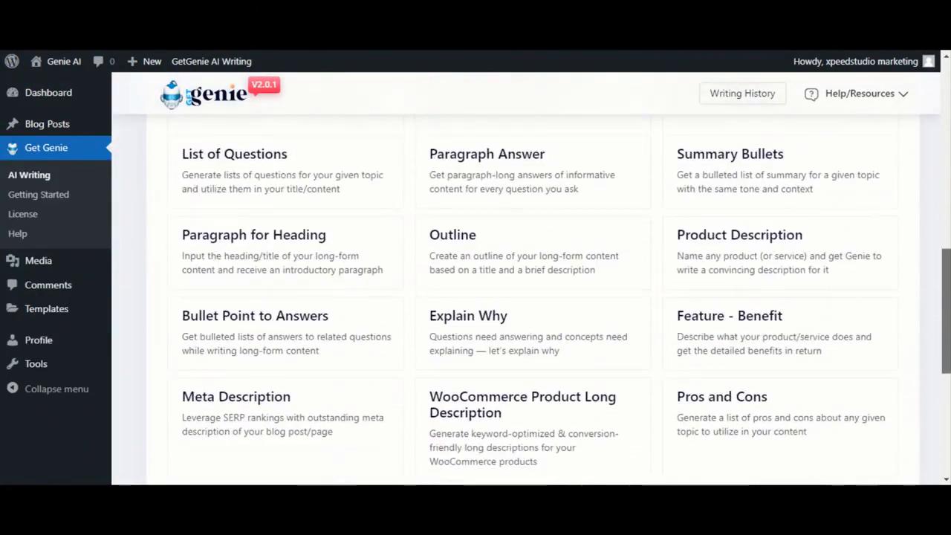
scroll(420, 347, down, 3)
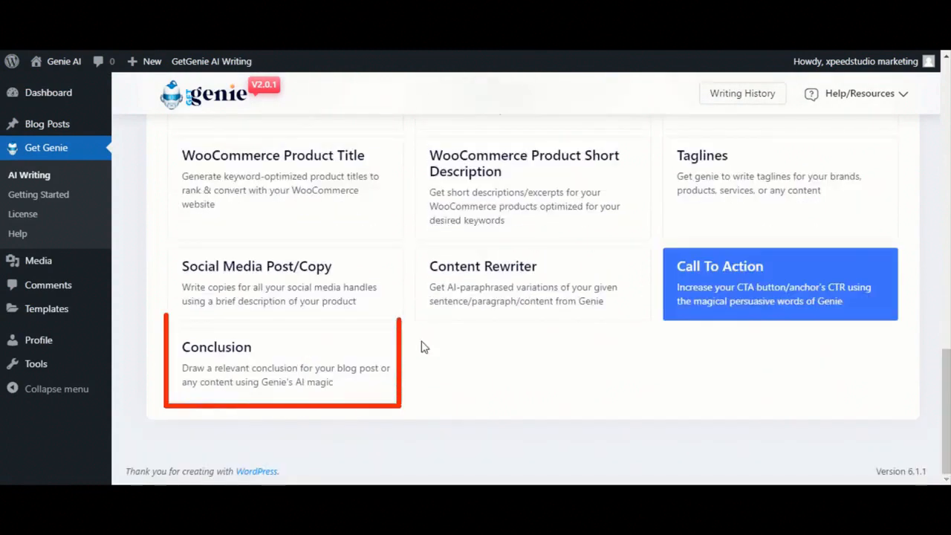
click(377, 360)
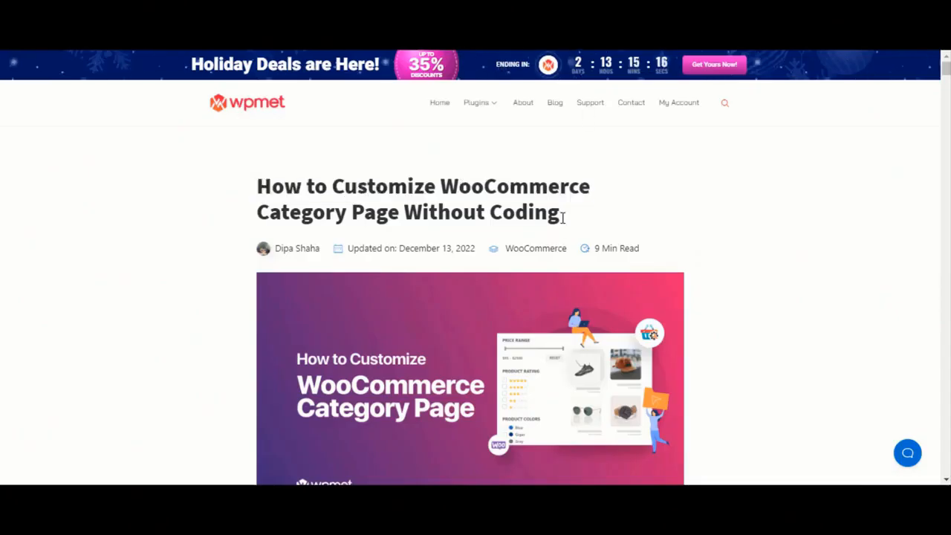
Step: Fill the Conclusion template with the title "How to Customize WooCommerce Category Page Without Coding" and the introduction text copied from the wpmet article
drag(561, 212, 257, 185)
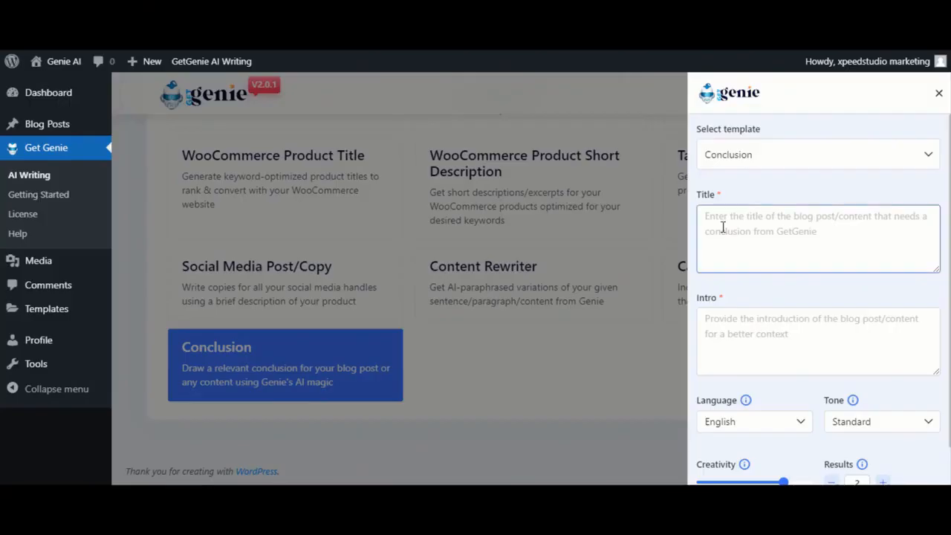
text(How to Customize WooCommerce Category Page Without Coding)
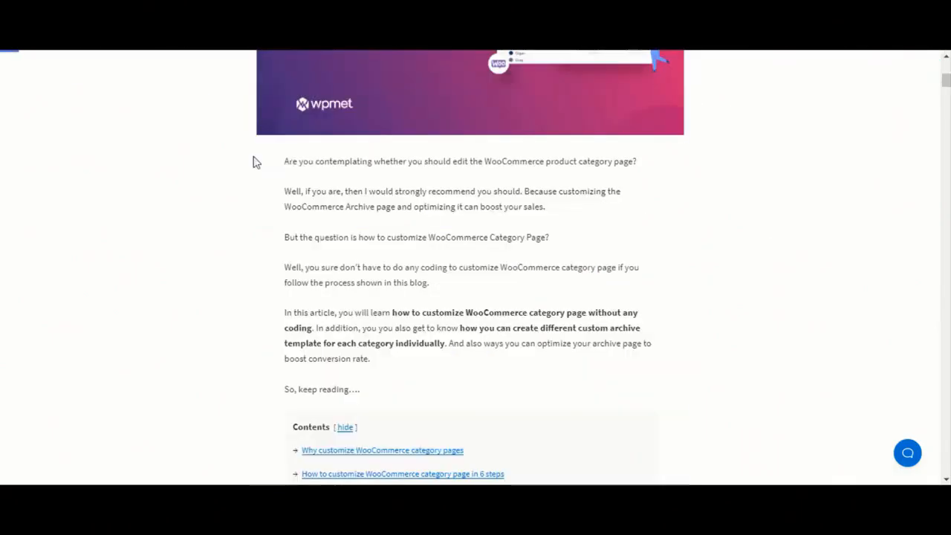
drag(285, 162, 382, 361)
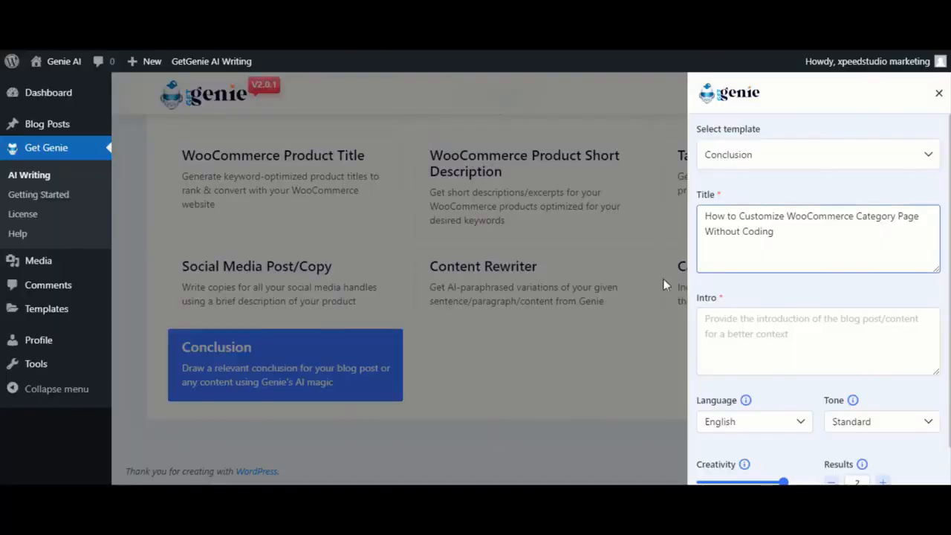
text(Are you contemplating whether you should edit the WooCommerce product category page?  Well, if you are, then I would strongly recommend you should. Because customizing the WooCommerce Archive page and optimizing it can boost your sales.  But the question is how to customize WooCommerce Category Page?  Well, you sure don't have to do any coding to customize WooCommerce category page if you follow the process shown in this blog.  In this article, you will learn how to customize WooCommerce category page without any coding. In addition, you you also get to know how you can create different custom archive template for each category individually. And also ways you can optimize your archive page to boost conversion rate.)
Step: Generate three English conclusions in the Standard tone and look through the generated texts
scroll(818, 297, down, 2)
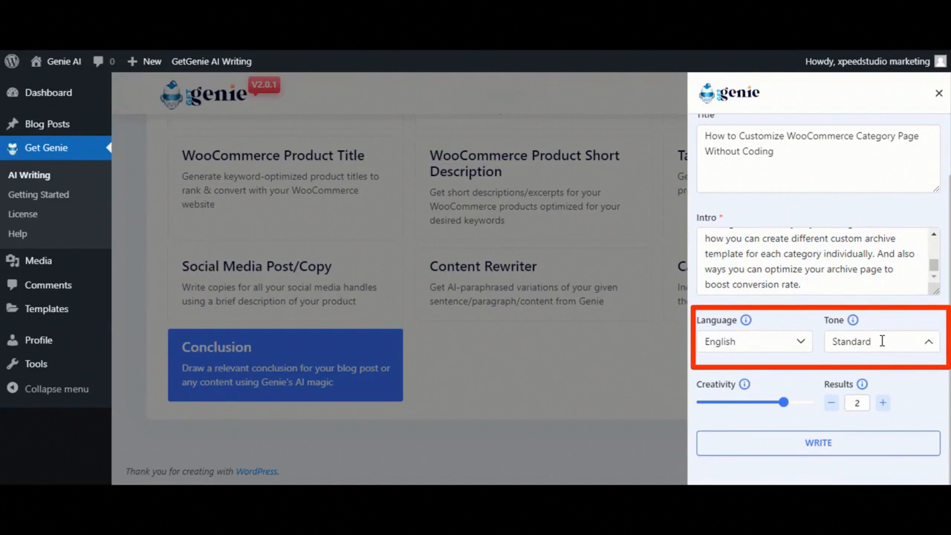
click(882, 341)
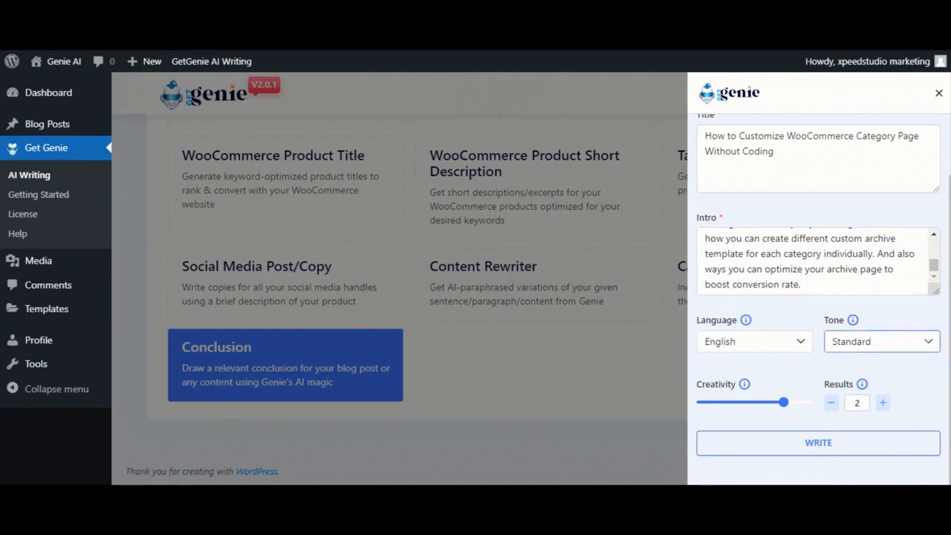
scroll(818, 285, down, 1)
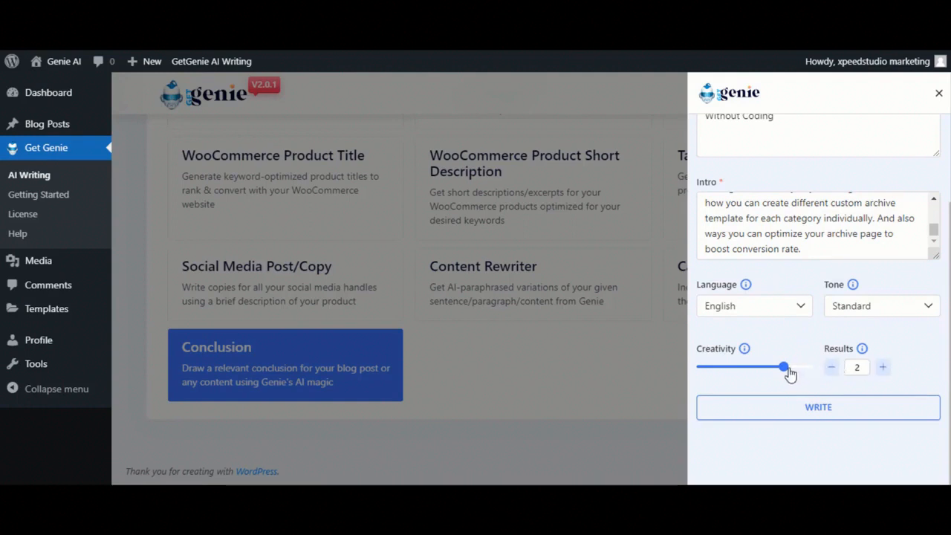
mouse_move(786, 370)
mouse_down()
mouse_move(807, 372)
mouse_move(791, 372)
mouse_up()
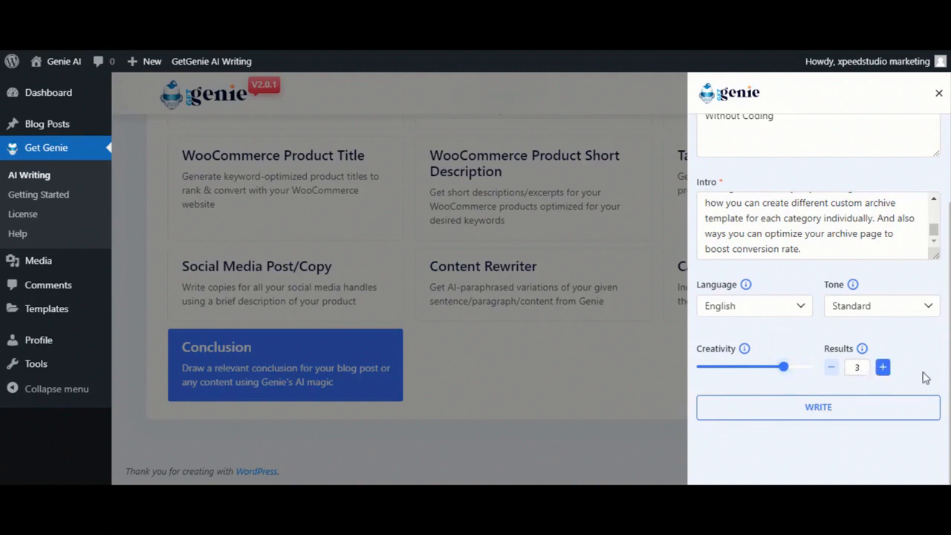
click(896, 413)
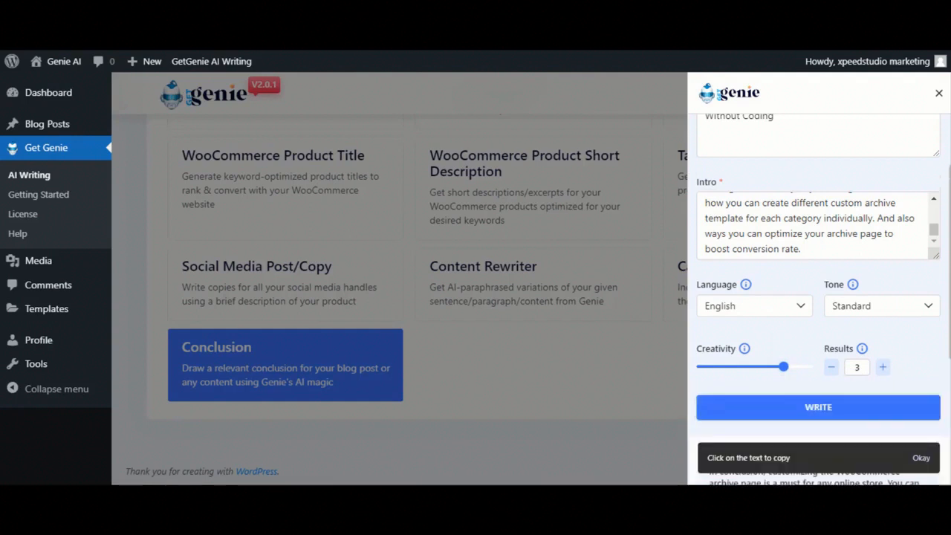
scroll(819, 299, down, 4)
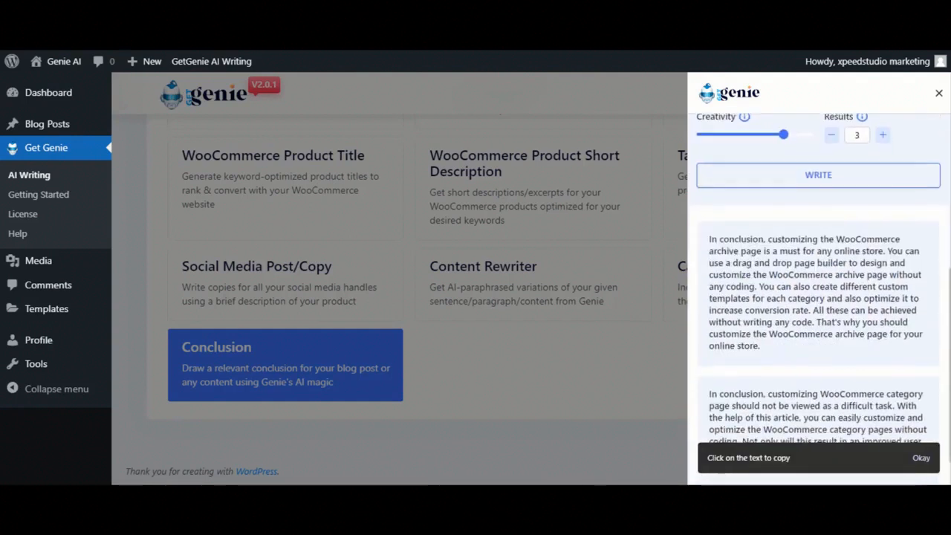
scroll(819, 299, down, 1)
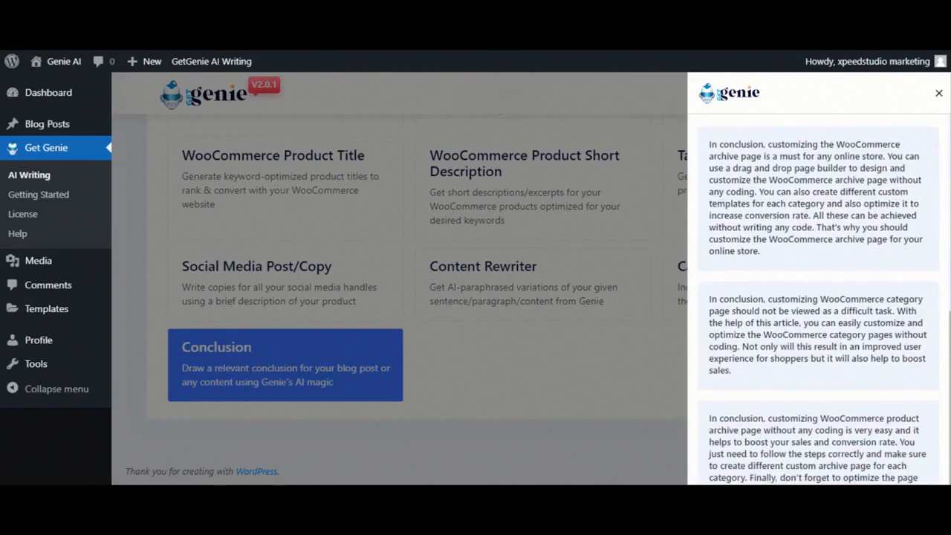
Step: Copy the first generated conclusion and create a new blog post
click(841, 234)
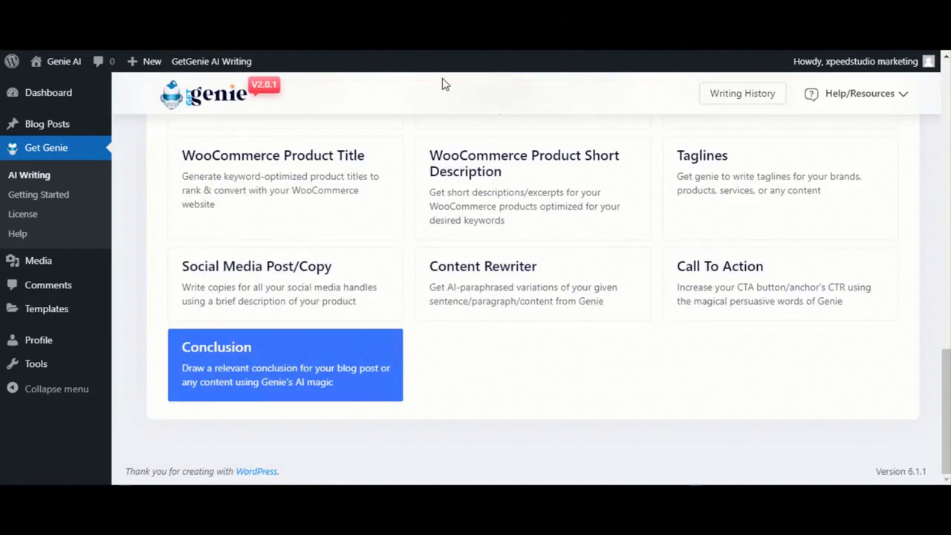
mouse_move(78, 128)
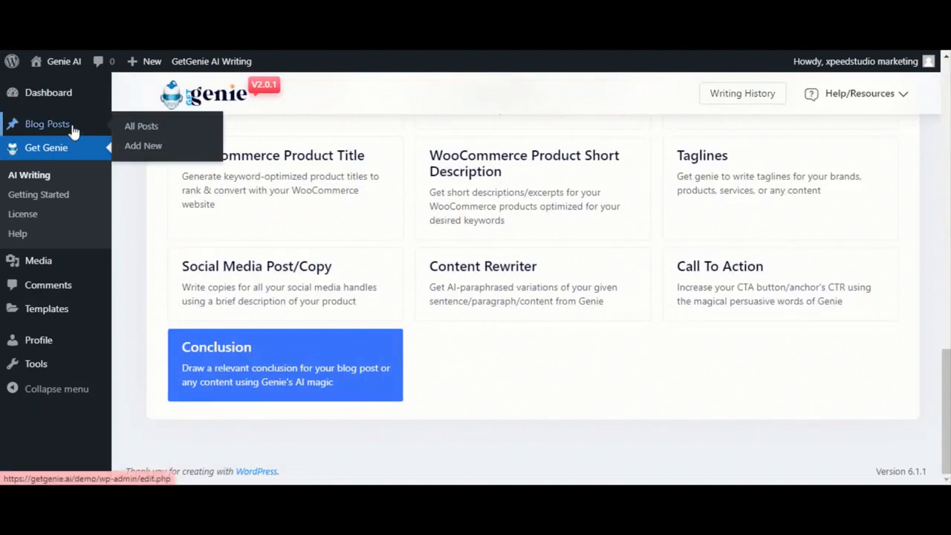
click(149, 148)
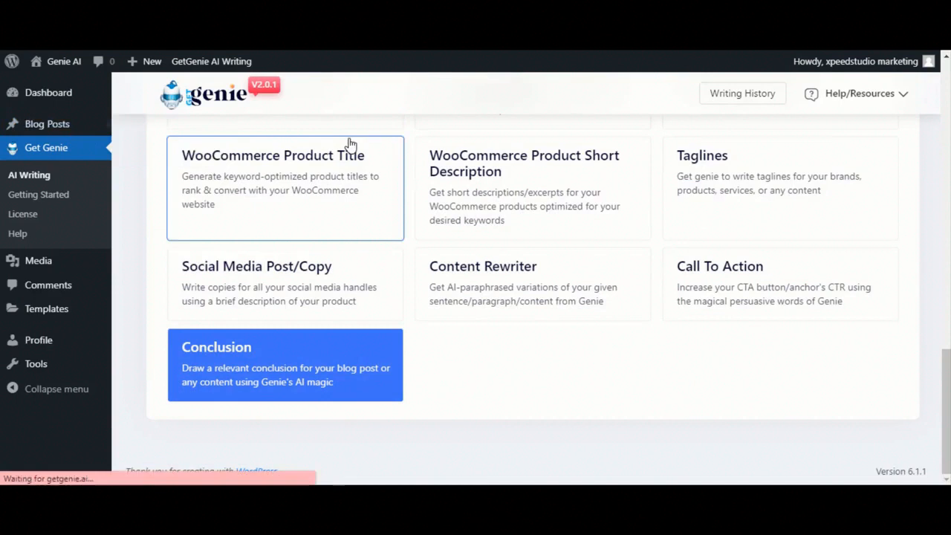
Step: Call up the Conclusion template from the empty paragraph with "\conc" and close its form
text(\conc)
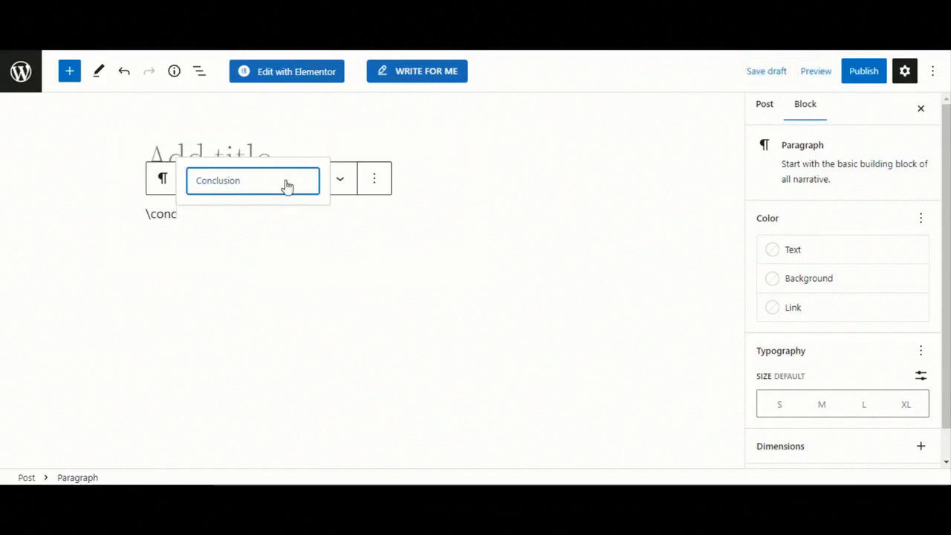
click(287, 185)
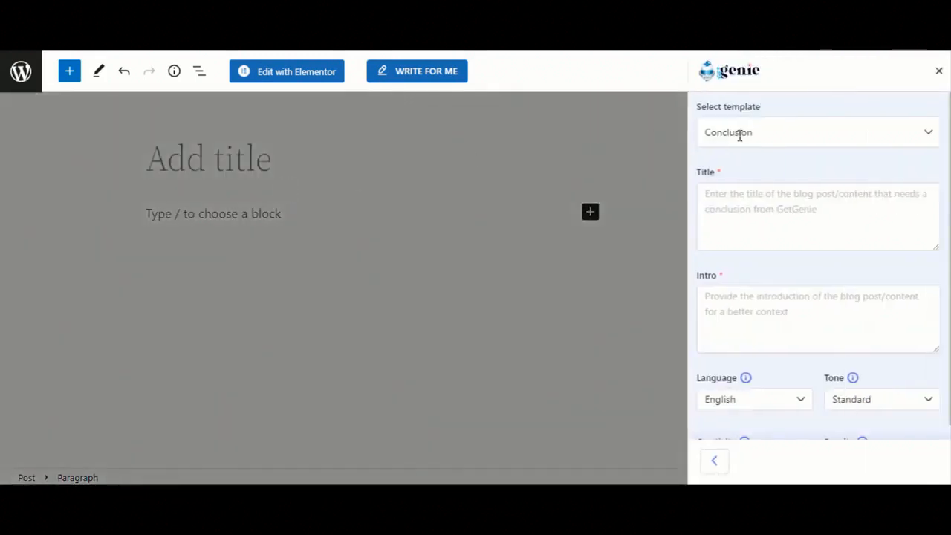
click(938, 72)
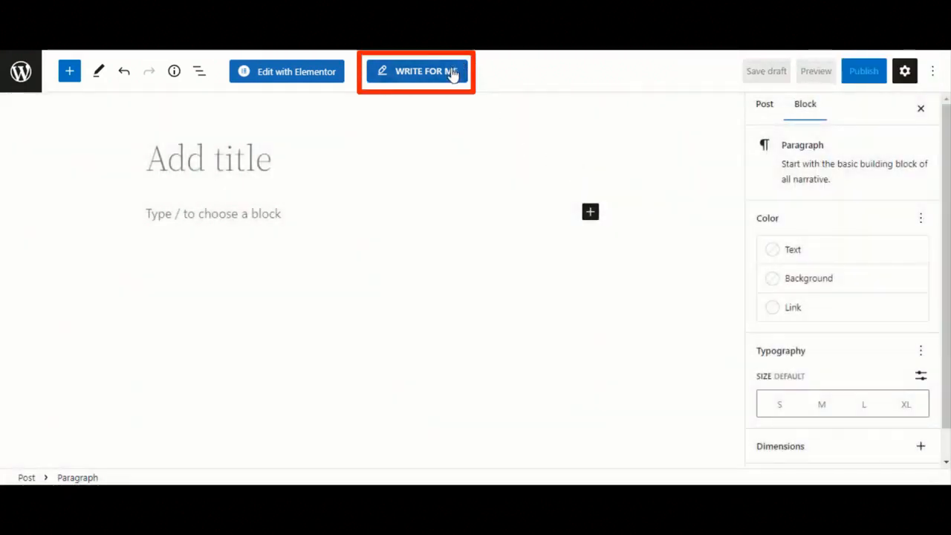
Step: Search the Write For Me templates for "conc" and open the Conclusion template
click(449, 75)
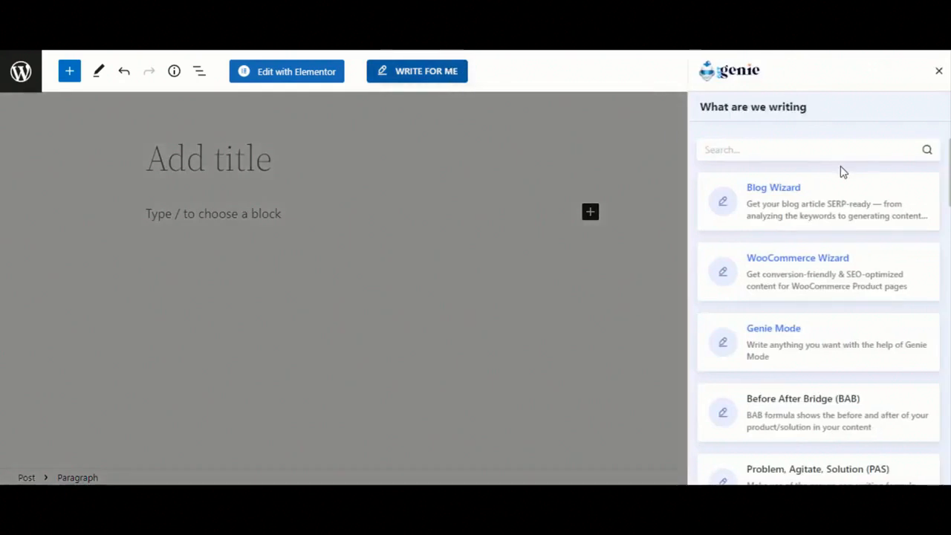
text(conc)
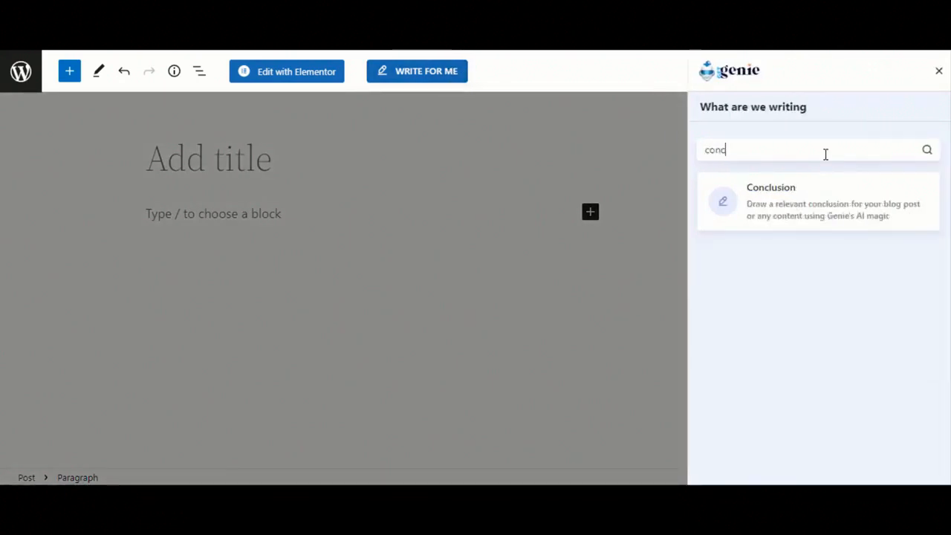
click(807, 199)
Step: Fill the Conclusion template with the title "How to Customize WooCommerce Category Page Without Coding" and the copied article introduction
click(723, 228)
key(ctrl+v)
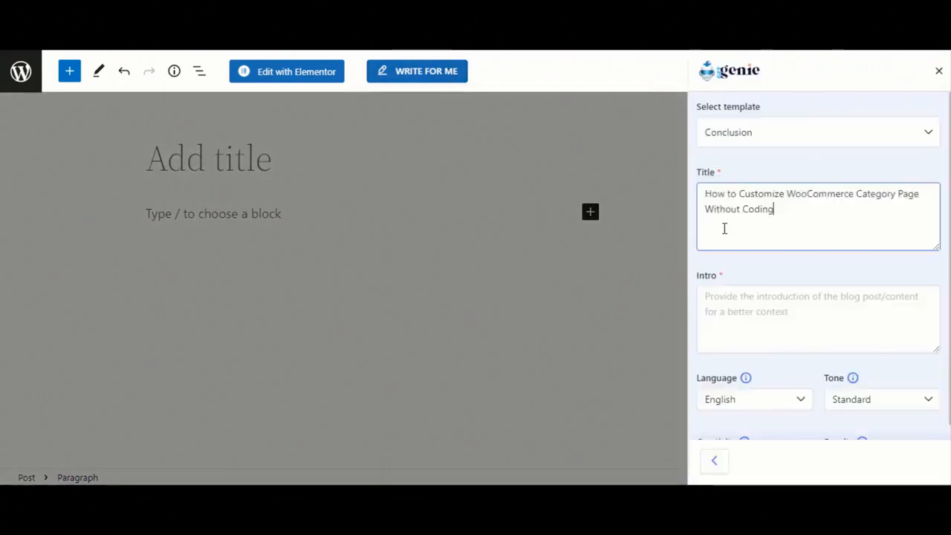
click(743, 315)
key(ctrl+v)
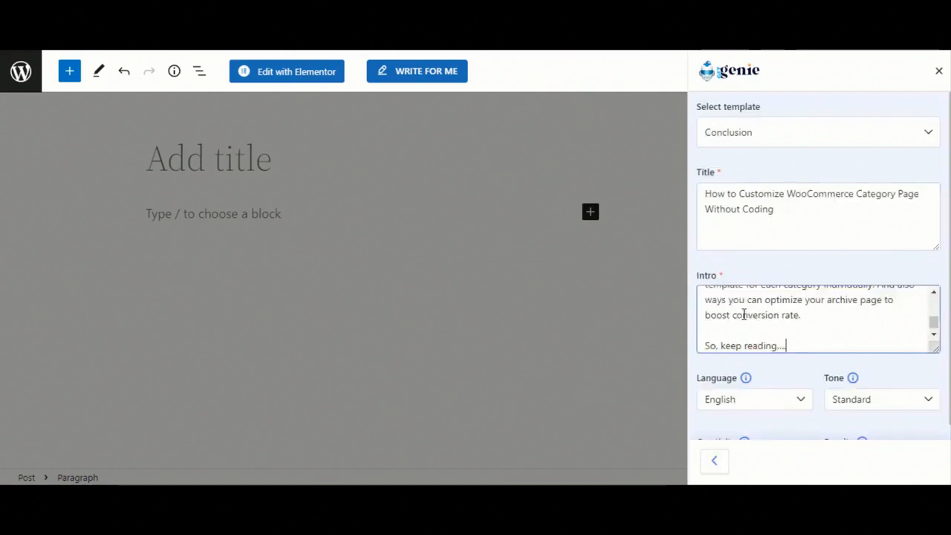
Step: Generate two English conclusions in the Standard tone and insert the first one into the post
scroll(823, 266, down, 3)
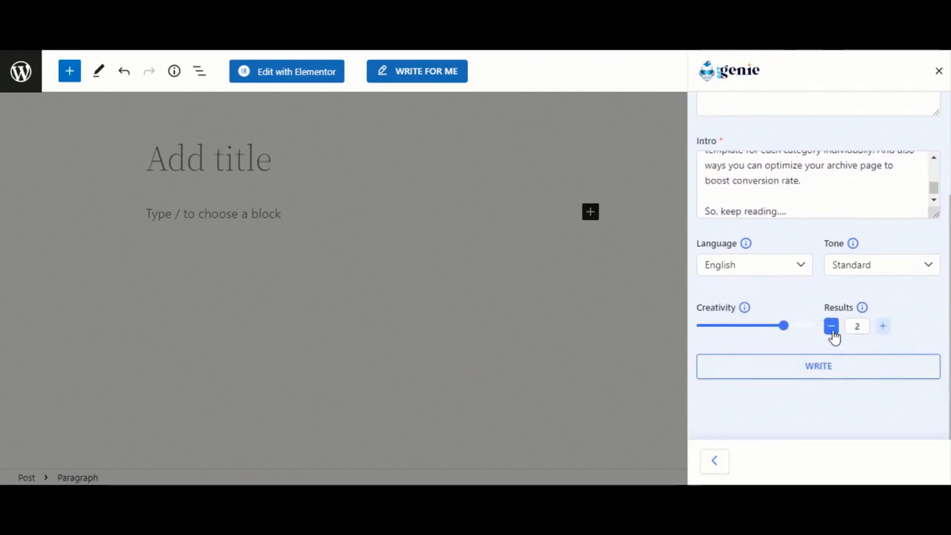
click(885, 371)
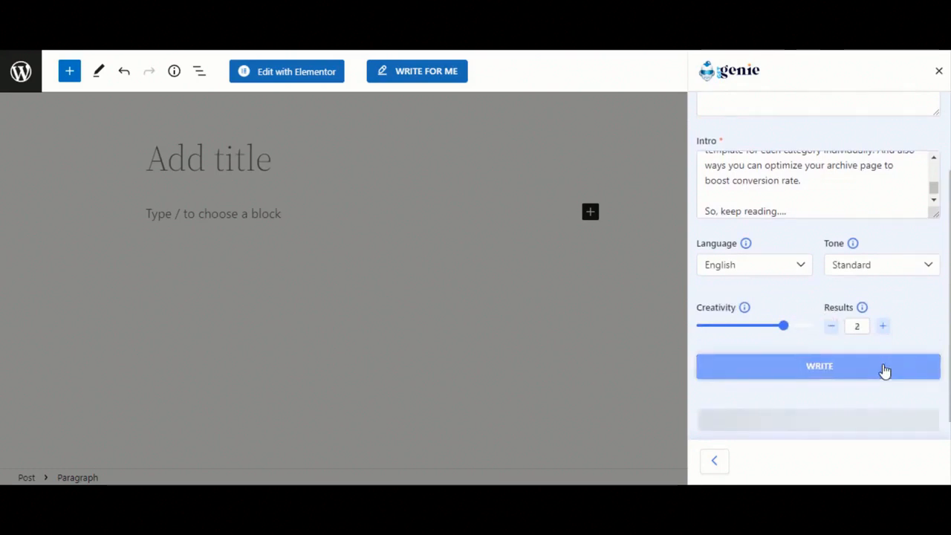
scroll(818, 297, down, 3)
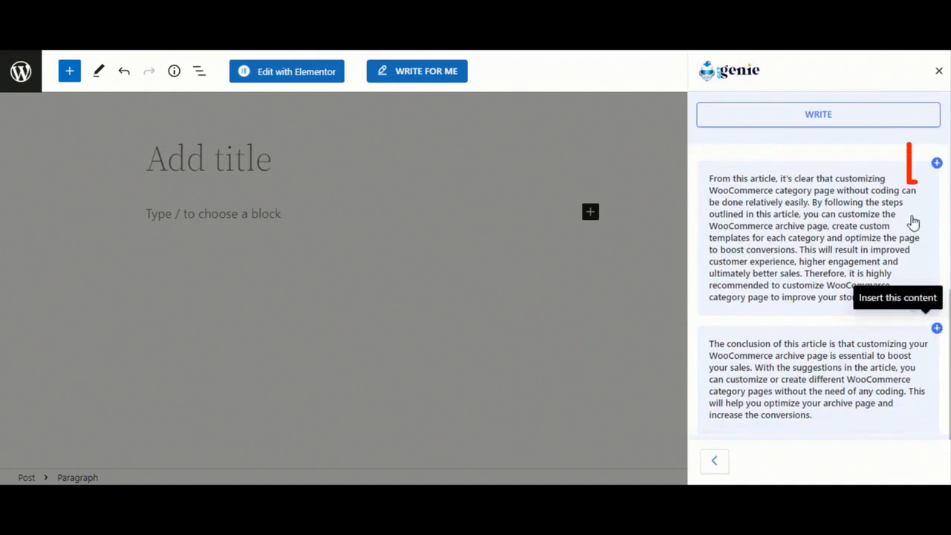
click(937, 165)
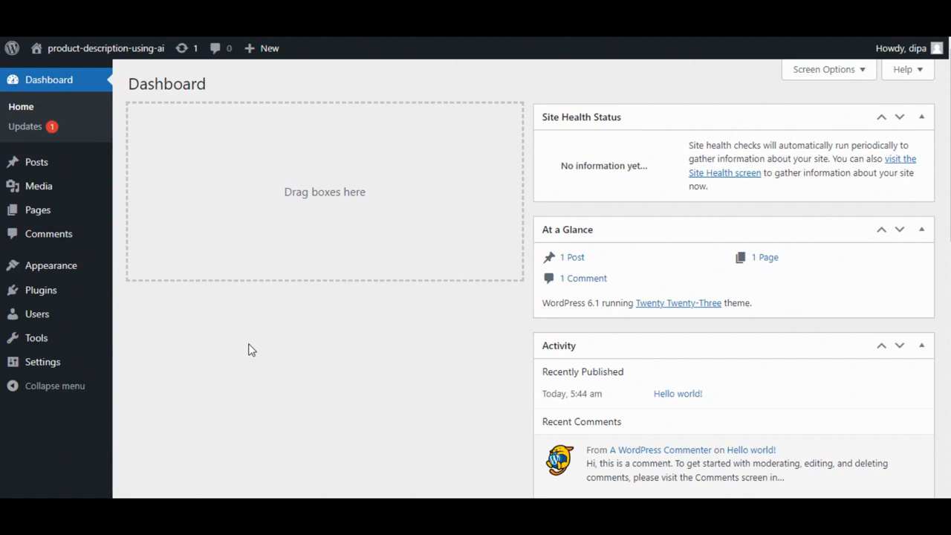
Step: Search the plugins available to add for "getgenie", install and activate GetGenie, and open its License page
mouse_move(67, 297)
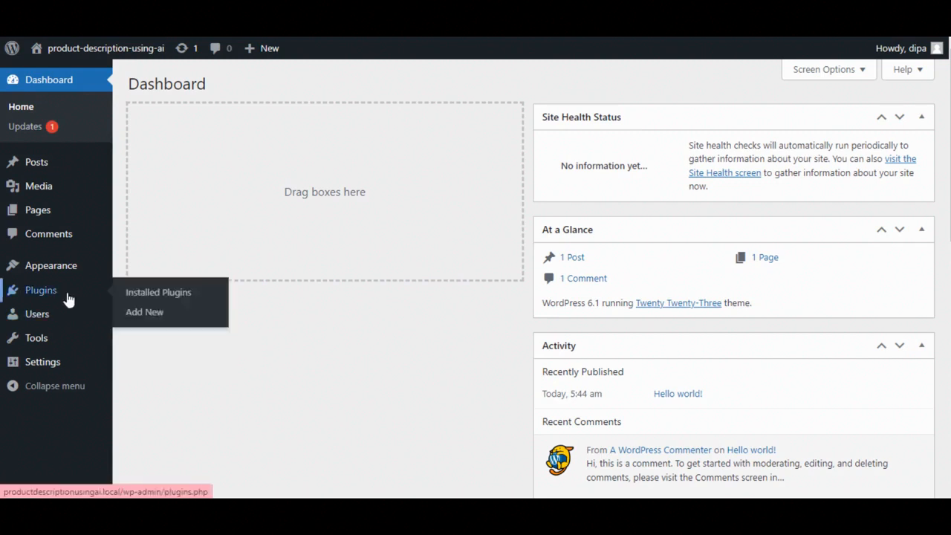
click(139, 316)
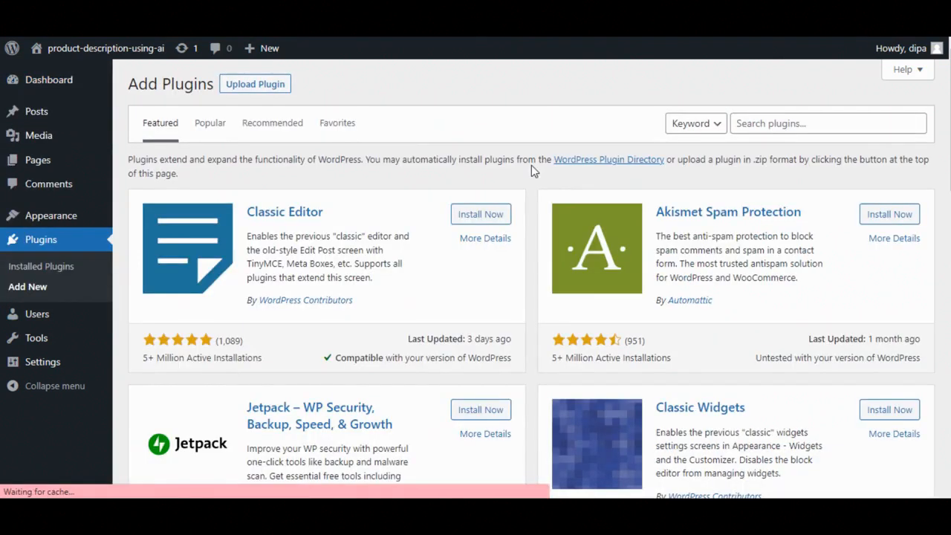
click(801, 123)
text(getgenie)
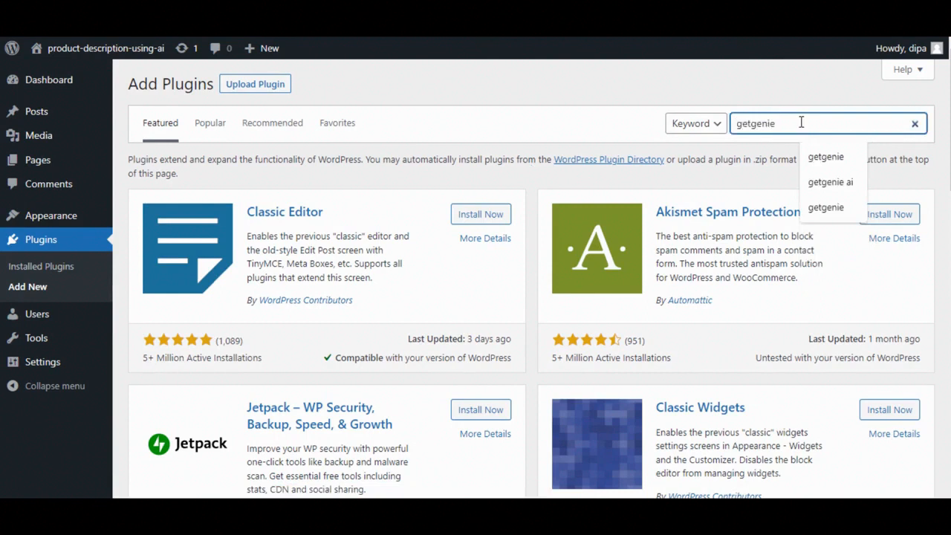
key(Return)
click(488, 203)
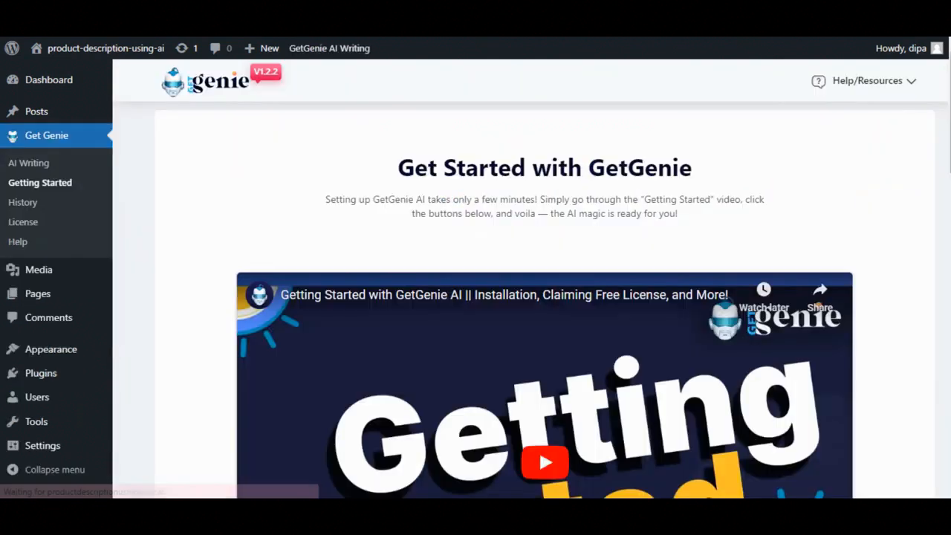
click(49, 227)
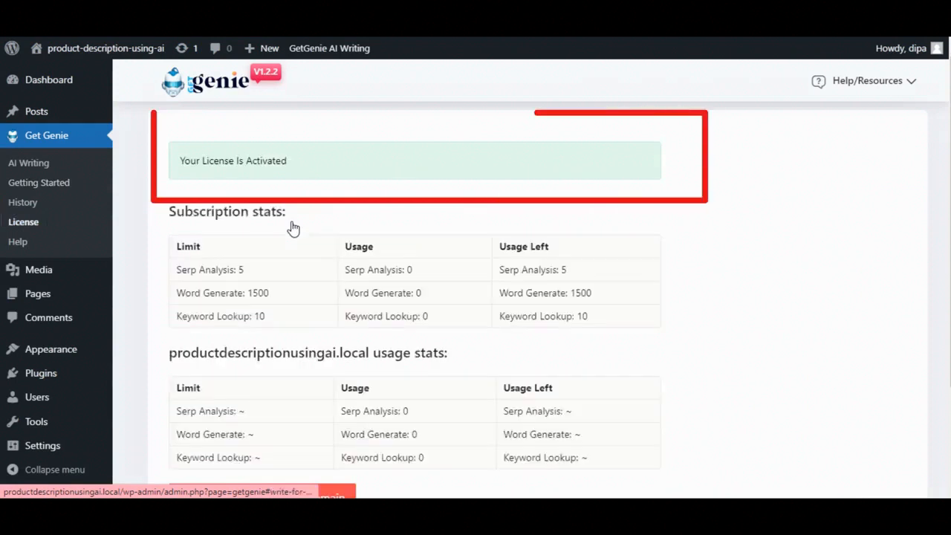
Step: Open the Product Description template from Get Genie's AI Writing templates
click(67, 169)
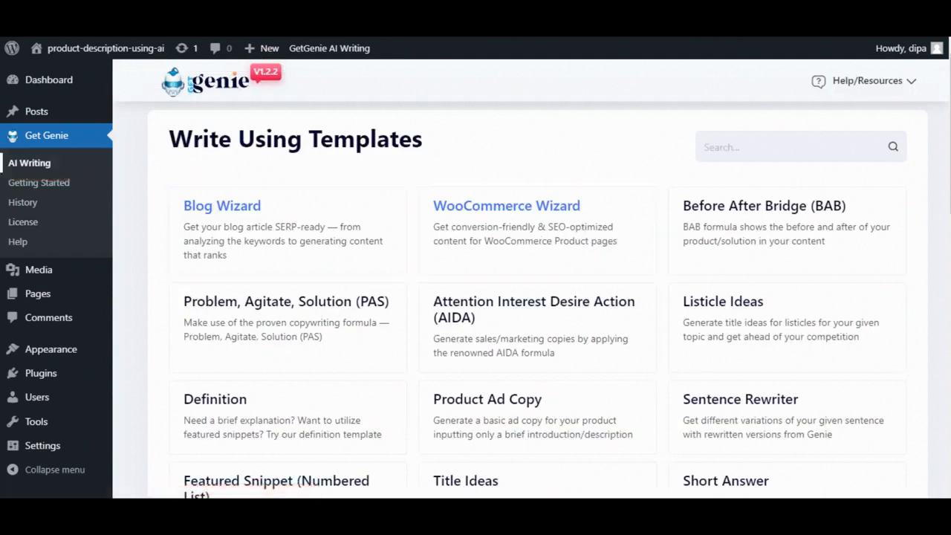
scroll(885, 198, down, 1)
scroll(520, 297, down, 3)
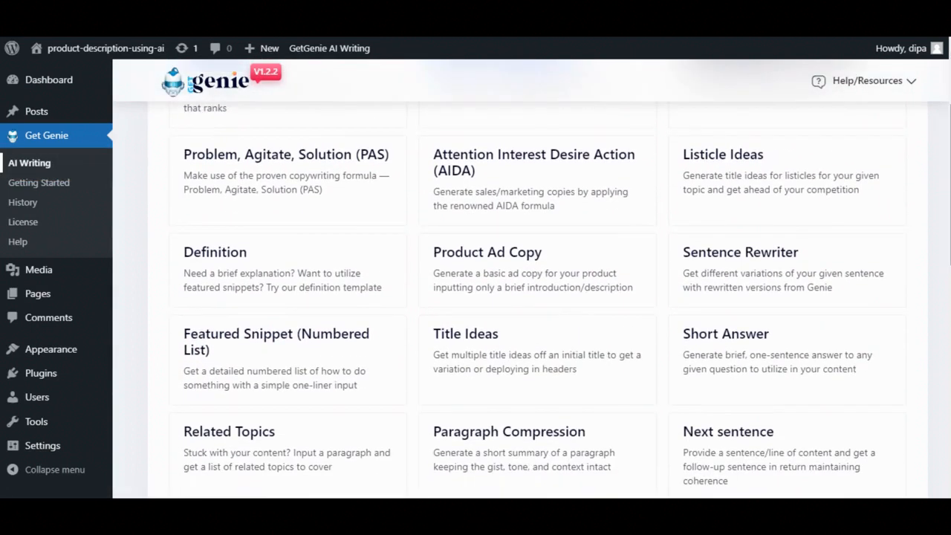
scroll(520, 297, down, 3)
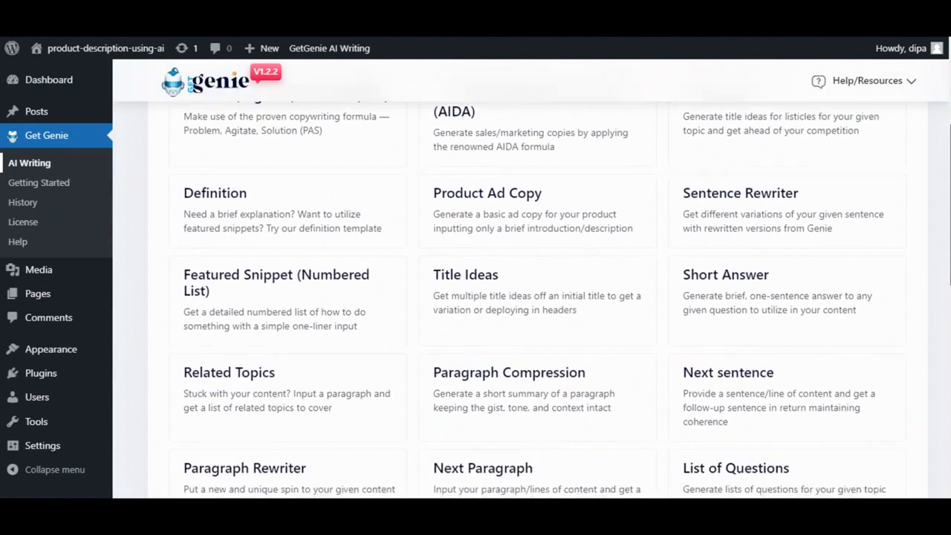
scroll(948, 369, down, 4)
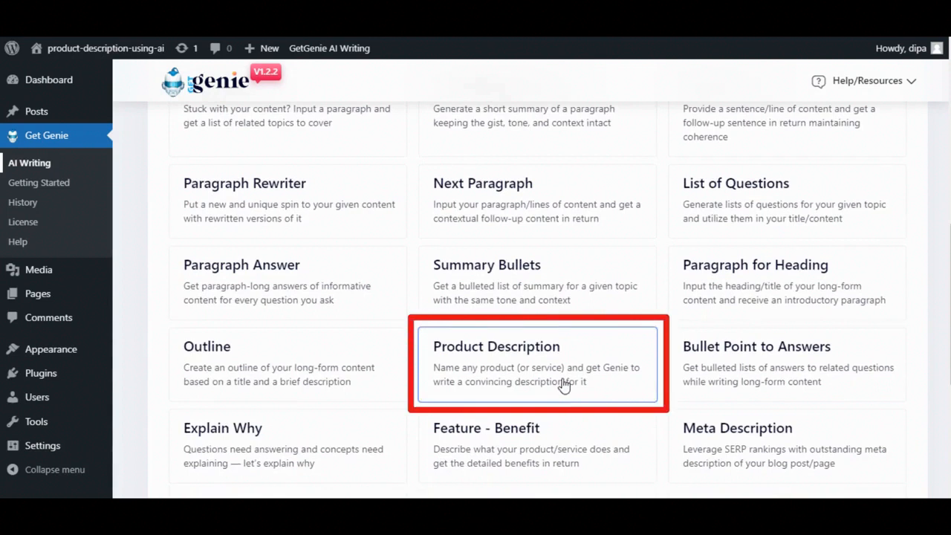
click(564, 384)
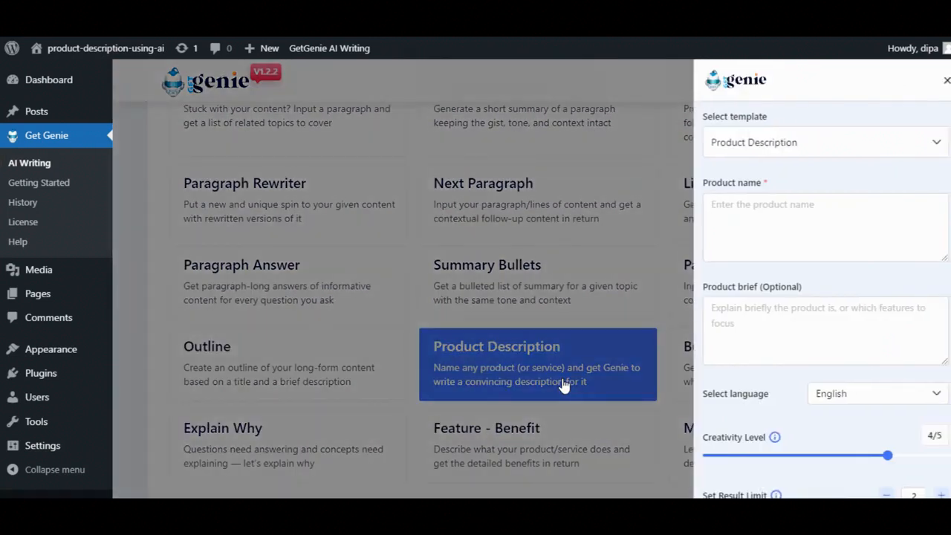
Step: Enter "Max plug and play wireless mouse" as the product name
click(773, 204)
text(Max)
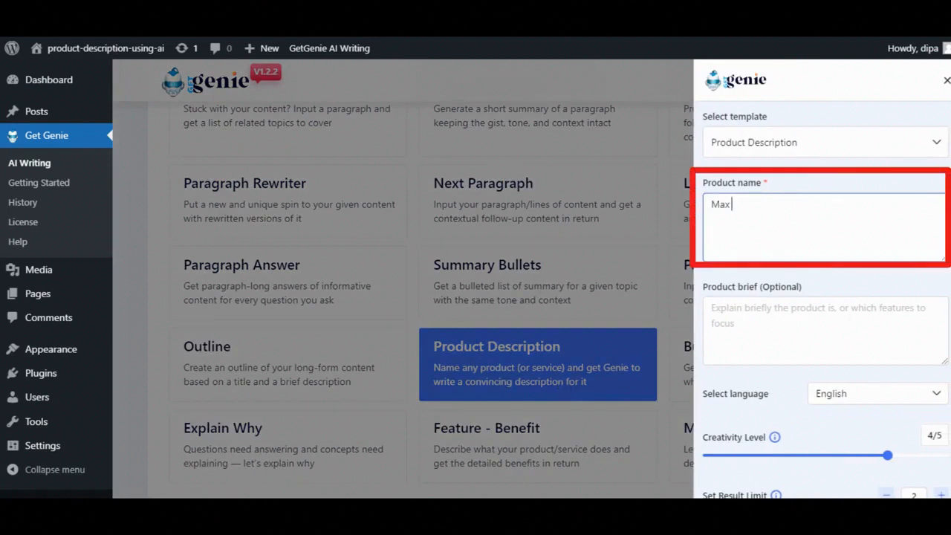
text( plug and play wr)
text(reless mouse)
Step: Write the product brief on four lines: "Sensor resoluton 1000", "Number of button 3", "12 months battery life" and "Wireless operating distance 10meter"
click(756, 338)
text(Sens)
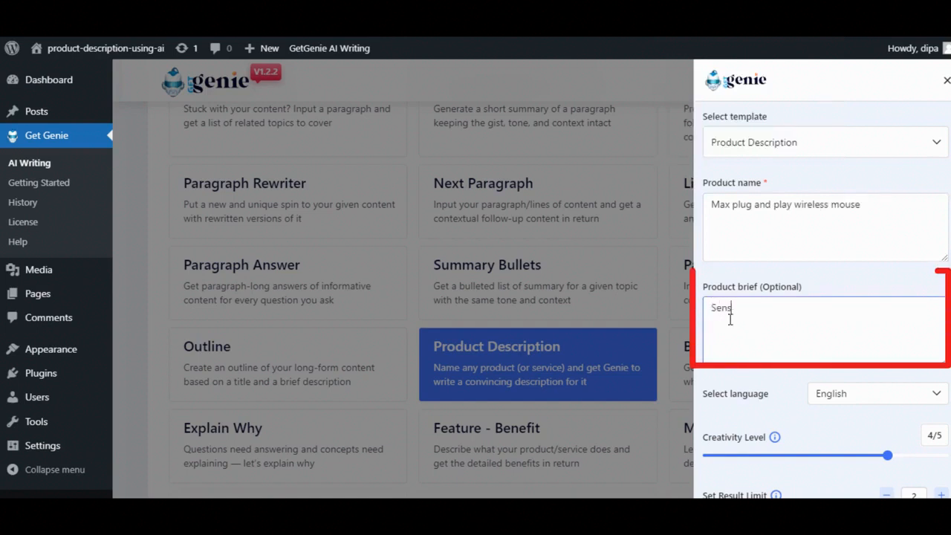
text(or resoluton 1000 Number of button 3)
key(Return)
text(12 months battery life)
key(Return)
text(Wireless operating distance 10meter)
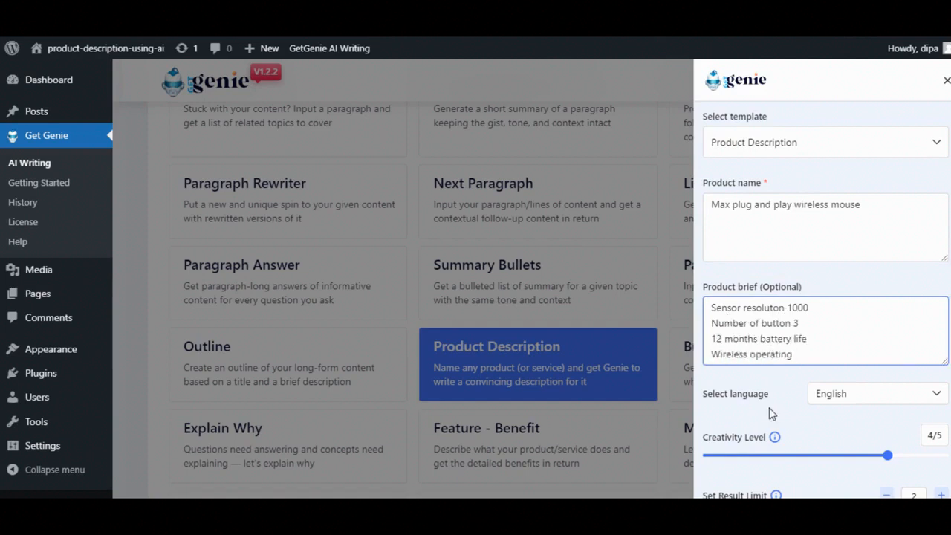
Step: Keep the output language on English and set the result limit to 3
click(867, 395)
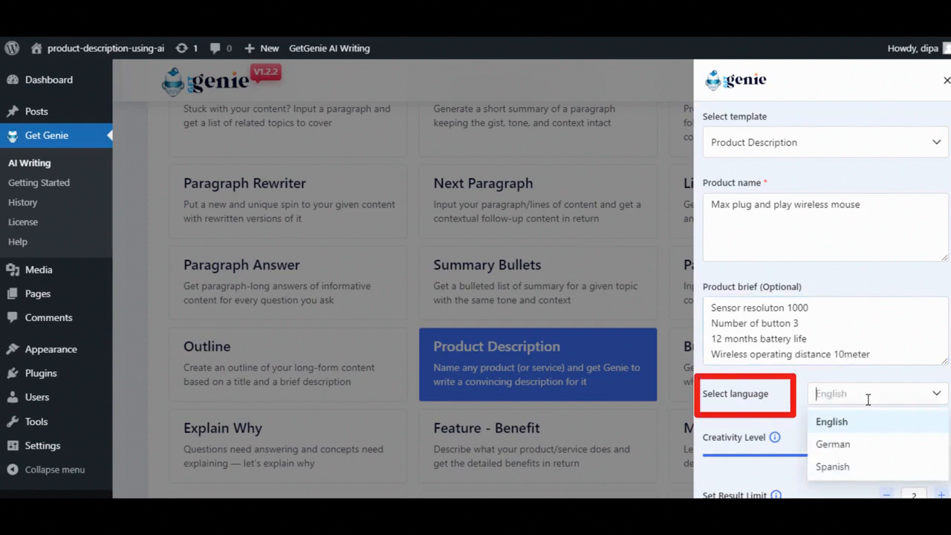
click(868, 394)
scroll(868, 399, down, 2)
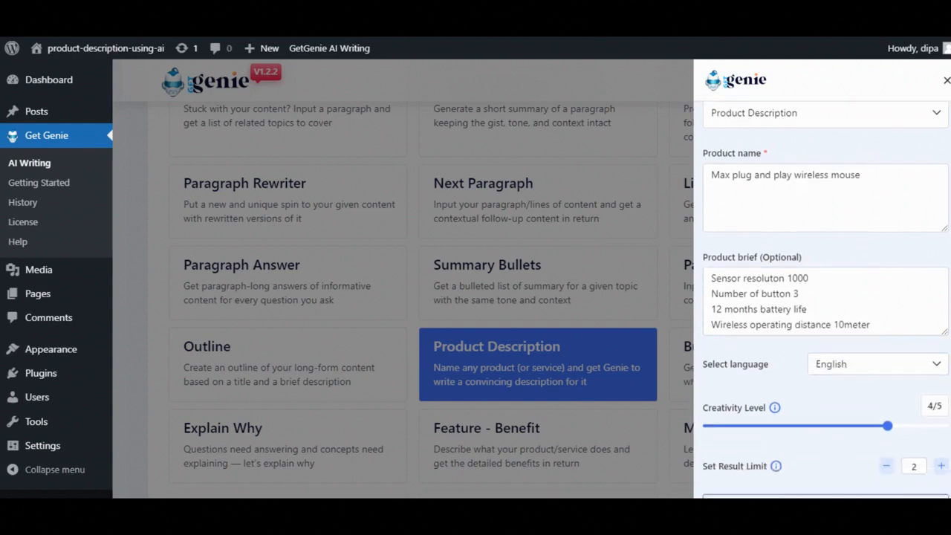
scroll(867, 400, down, 1)
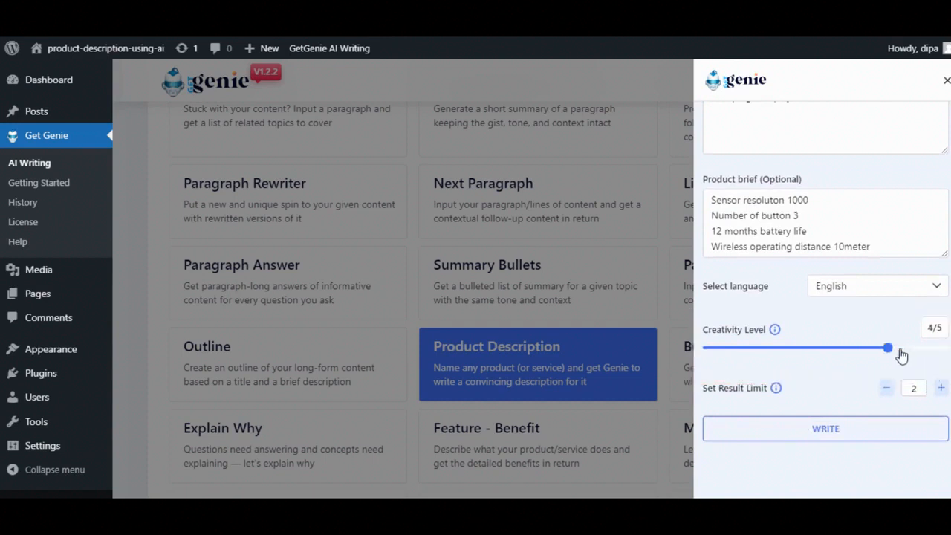
click(939, 388)
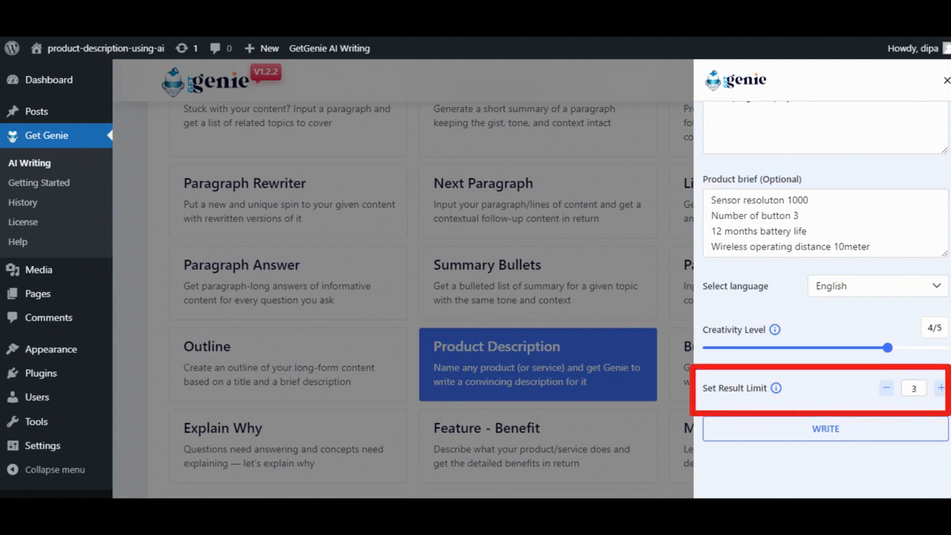
Step: Generate the product descriptions for the wireless mouse and look through the generated texts
scroll(825, 290, down, 1)
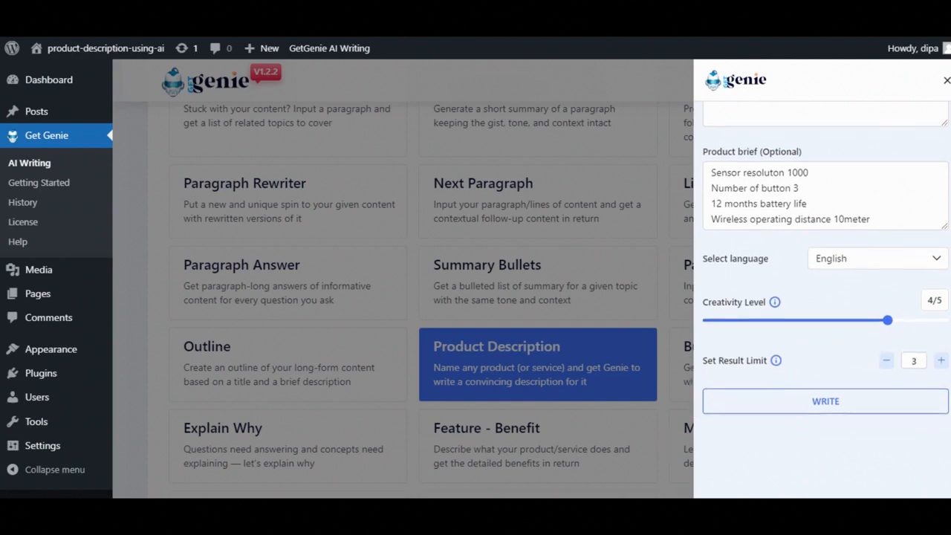
click(868, 417)
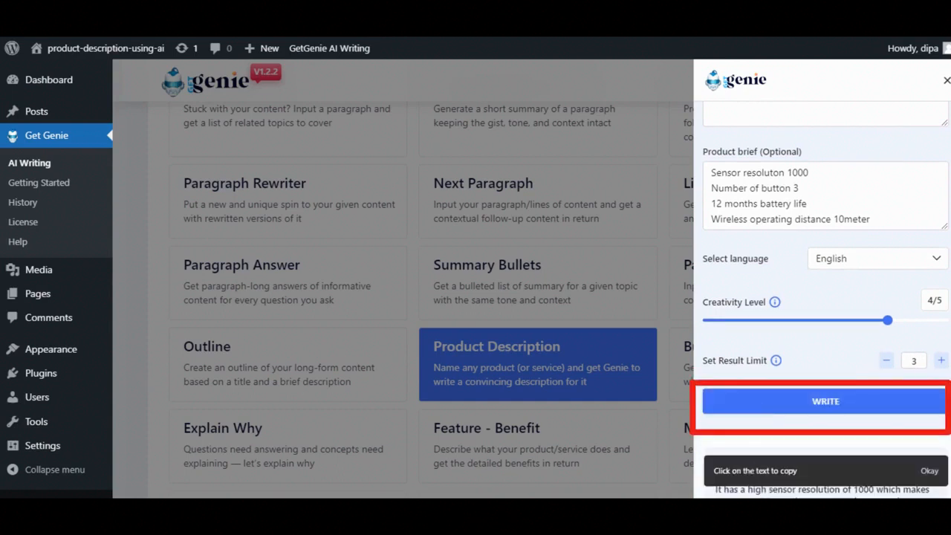
scroll(825, 297, down, 3)
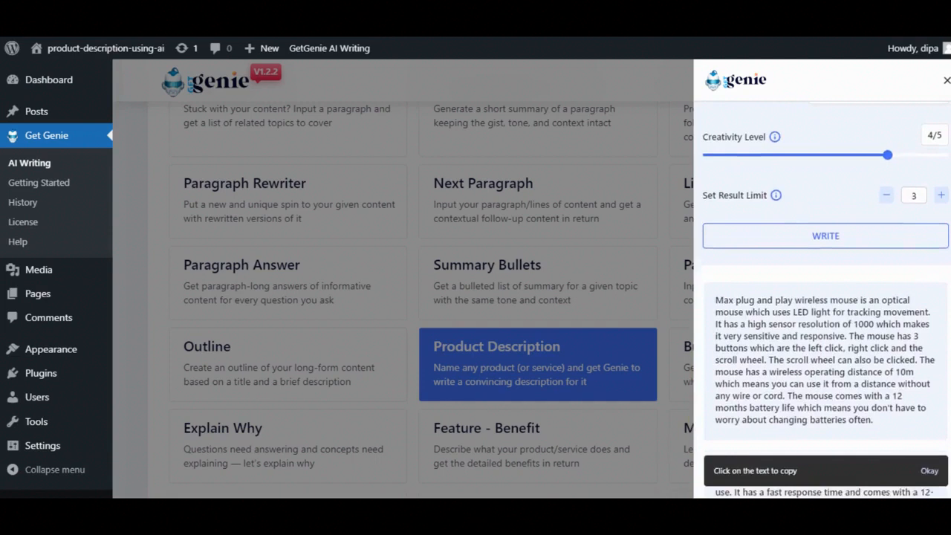
scroll(826, 297, down, 3)
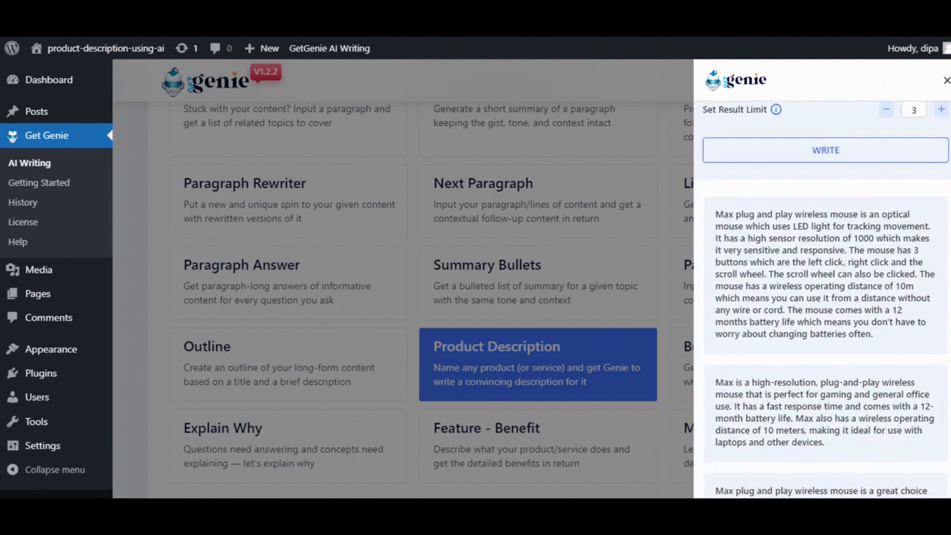
Step: Look through the generated descriptions of the wireless mouse and copy the first one
scroll(826, 297, down, 1)
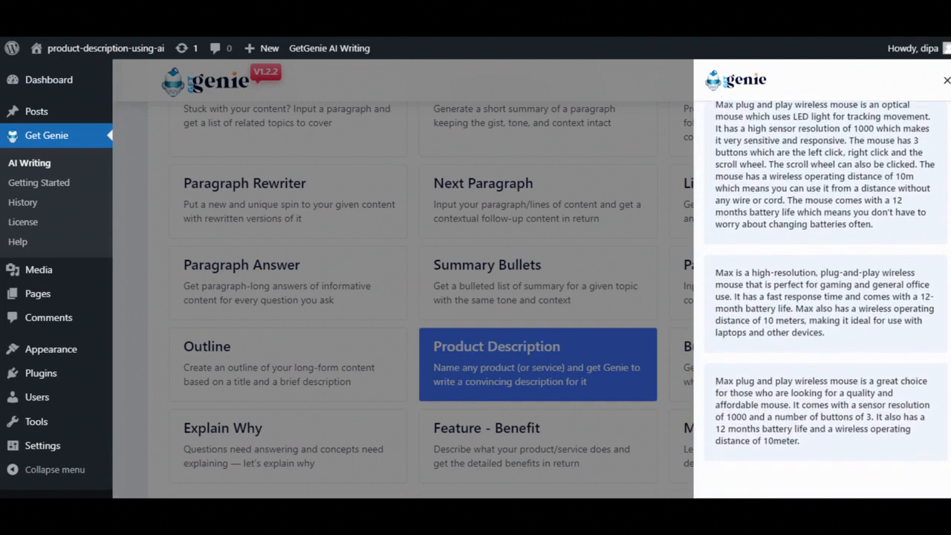
scroll(825, 297, up, 1)
scroll(862, 379, up, 2)
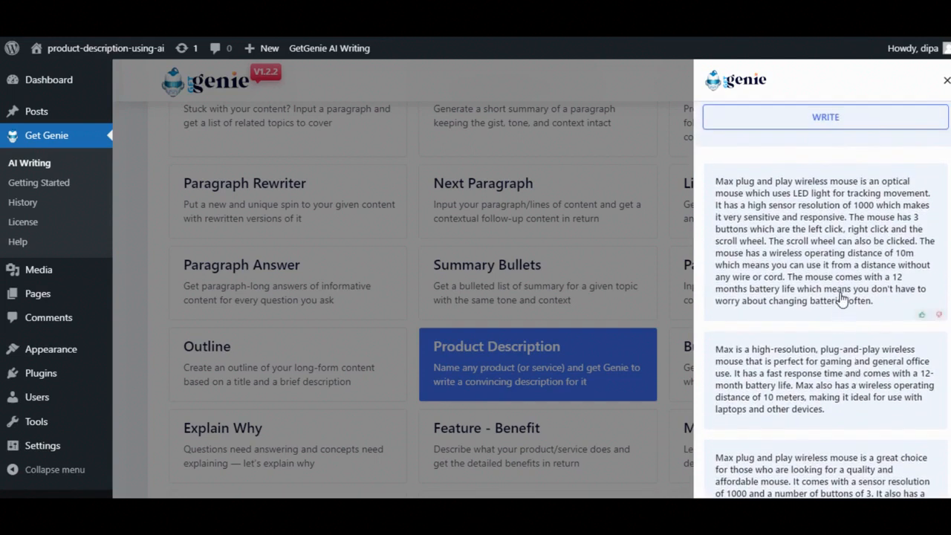
click(842, 299)
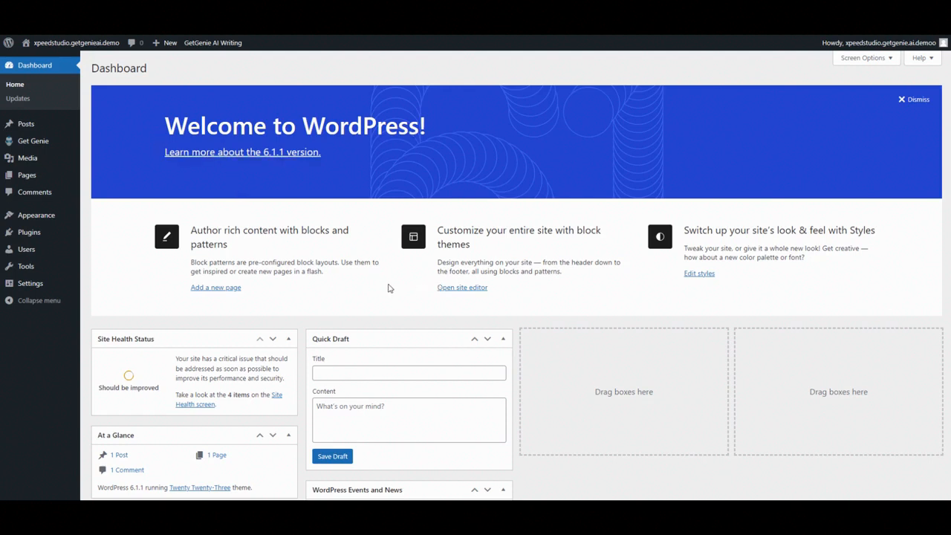
Step: Go to GetGenie's AI writing templates and choose the Content Rewriter template
mouse_move(50, 144)
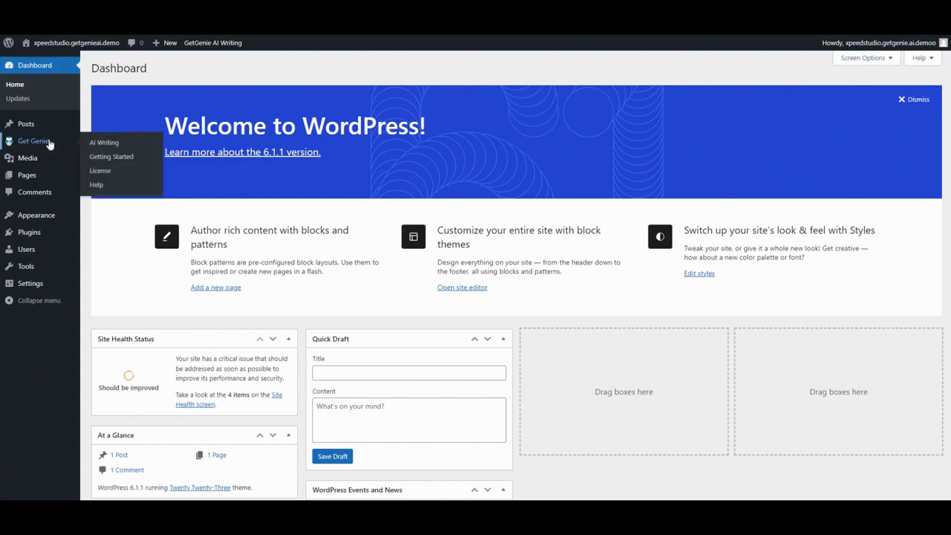
click(123, 143)
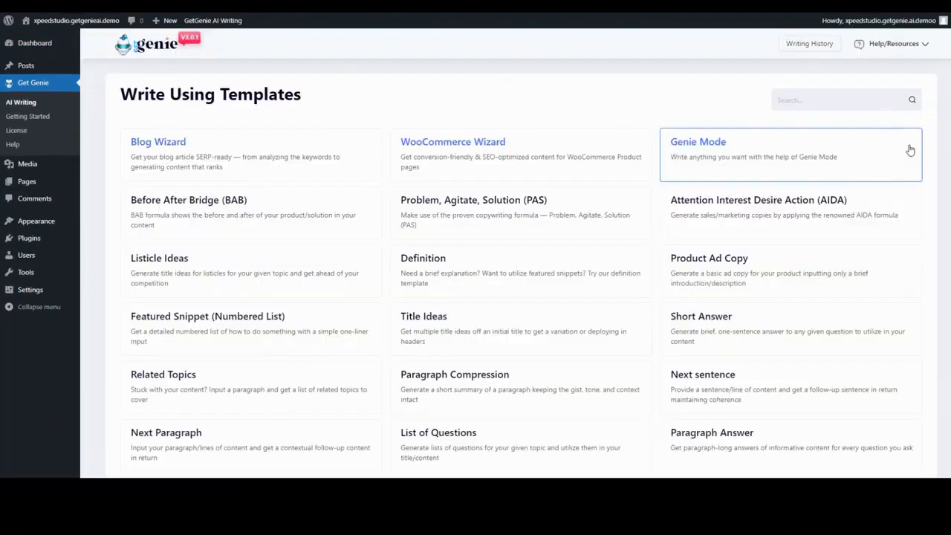
scroll(883, 194, down, 5)
scroll(882, 195, down, 2)
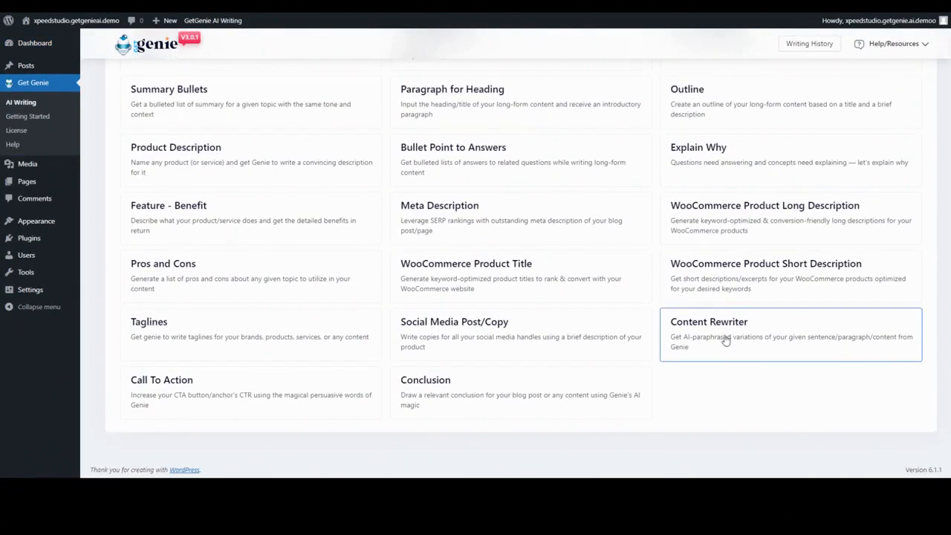
click(798, 333)
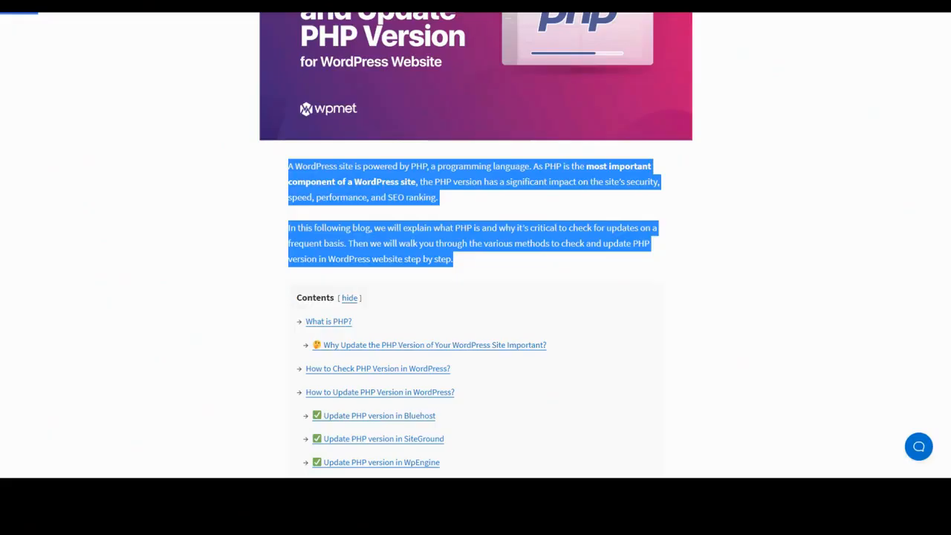
Step: Copy the two selected introduction paragraphs of the PHP version blog article and paste them as the content for rewriting
right_click(511, 166)
click(552, 177)
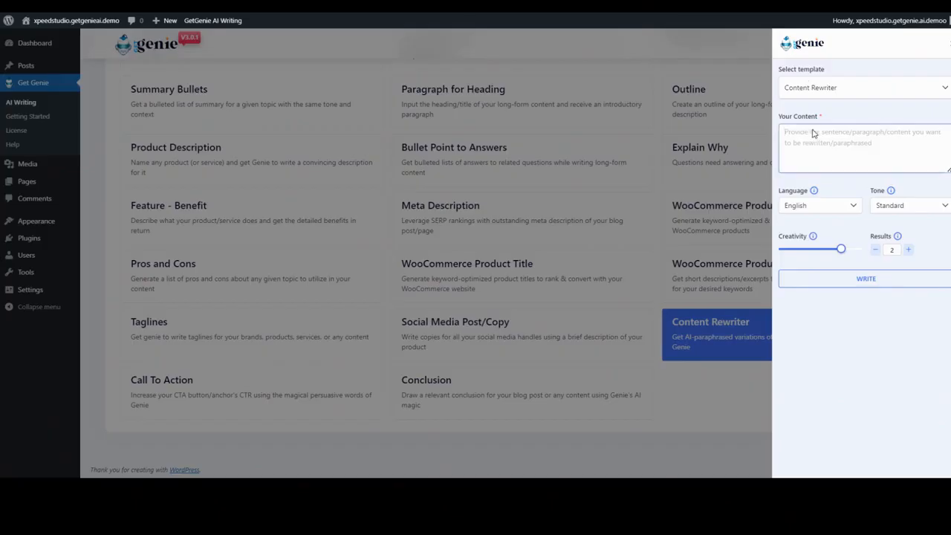
click(813, 133)
key(ctrl+v)
Step: Keep the language on English, lower the creativity to about the middle of its range and generate the two rewrites
click(802, 207)
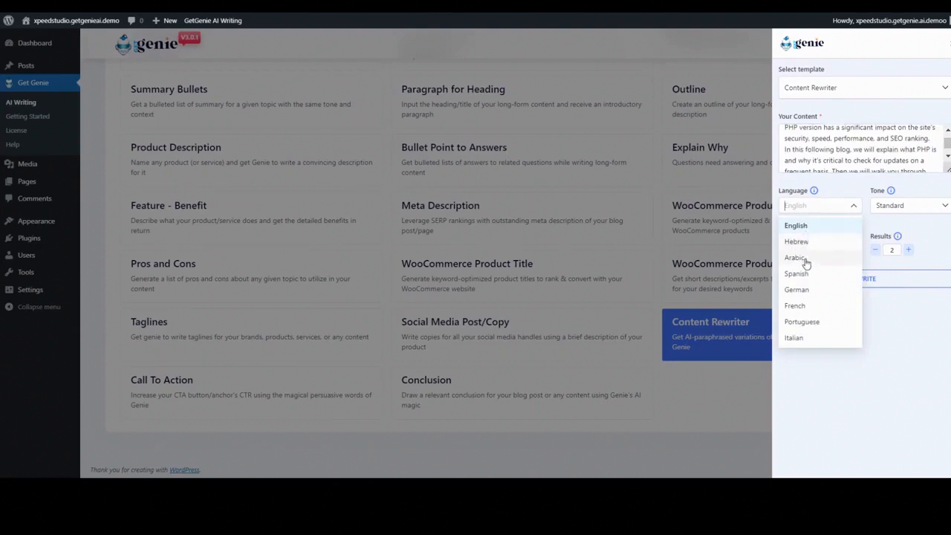
click(803, 227)
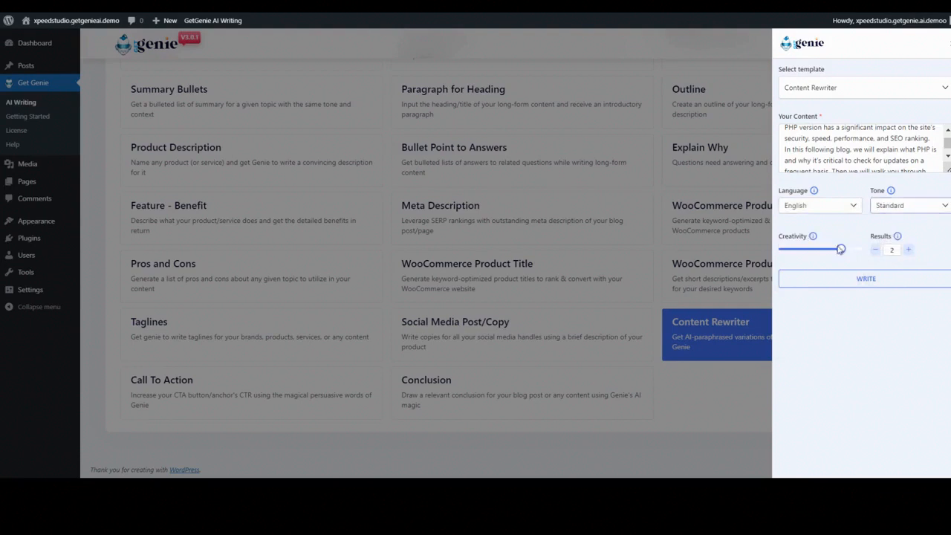
drag(841, 248, 821, 252)
click(873, 277)
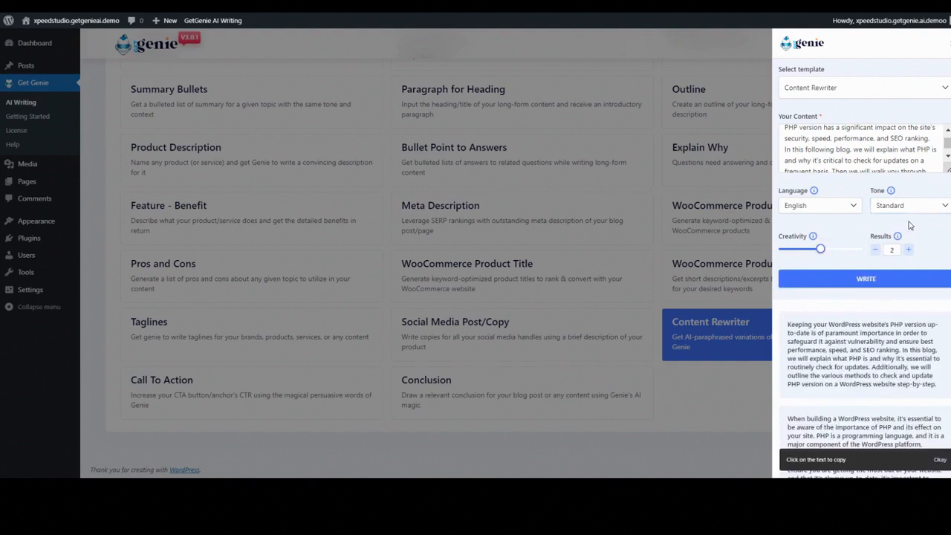
Step: Copy the first and the second rewritten introduction, and close the Content Rewriter
scroll(914, 215, down, 1)
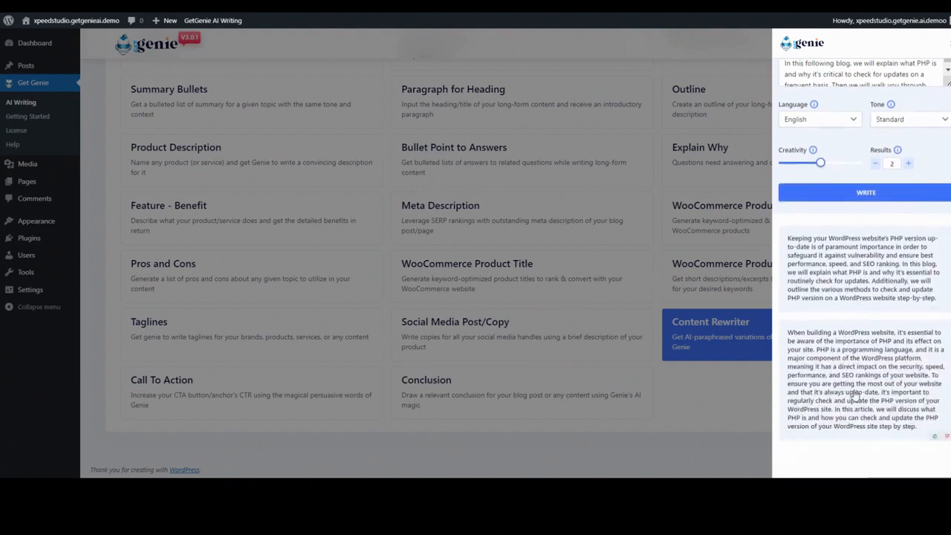
click(853, 272)
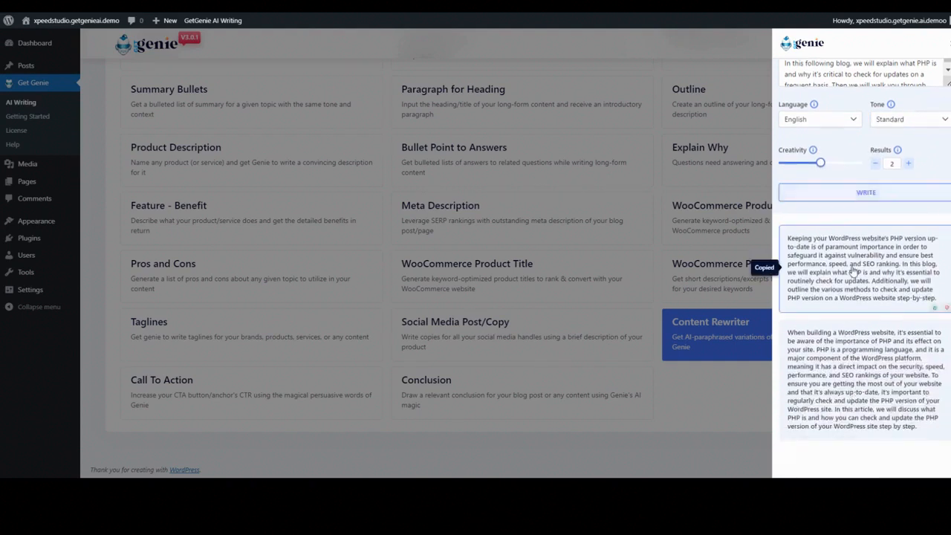
click(826, 367)
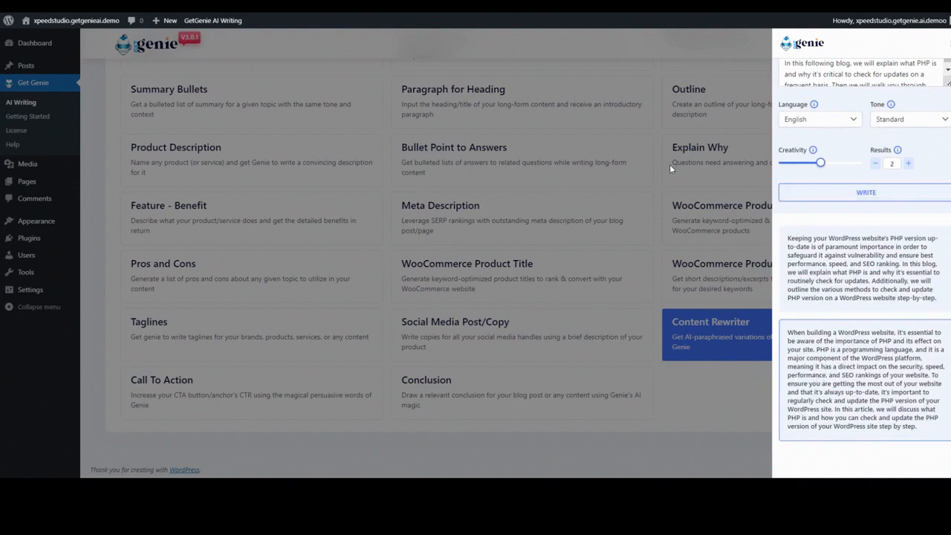
click(949, 43)
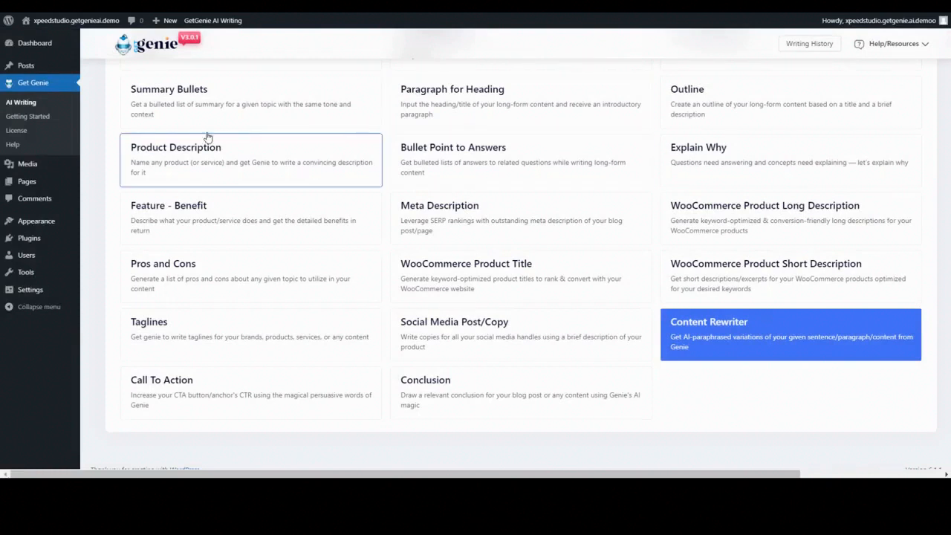
Step: Create a new post and choose the Content Rewriter template in its GetGenie writing assistant
mouse_move(54, 70)
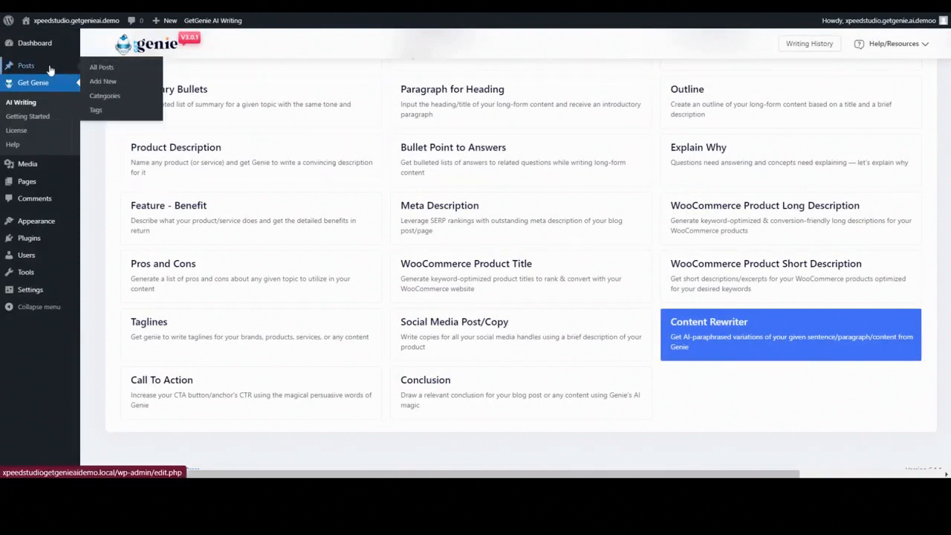
click(109, 82)
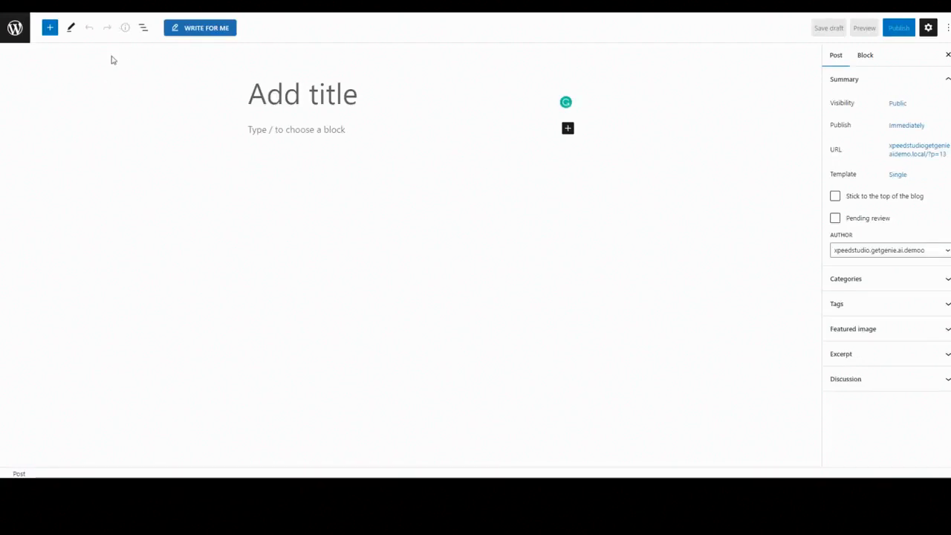
click(220, 28)
scroll(880, 282, down, 10)
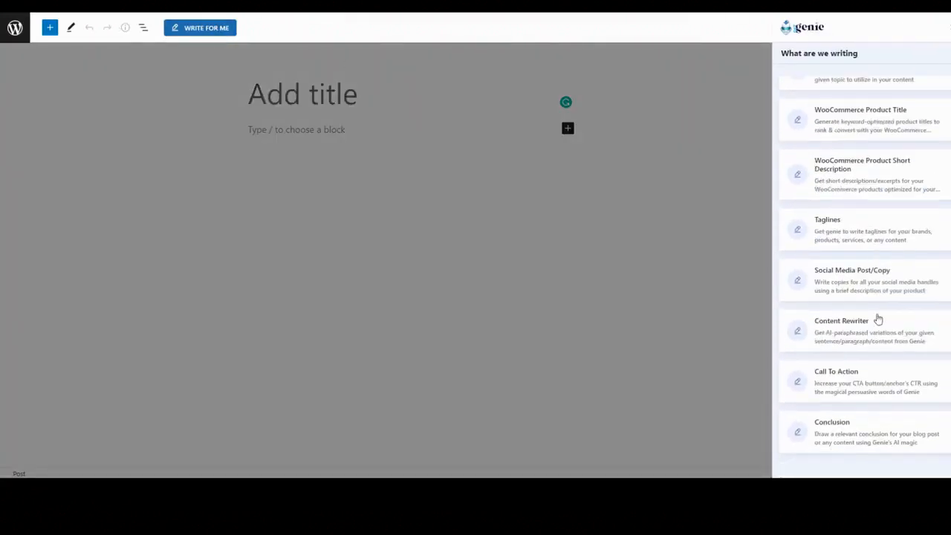
click(853, 327)
Step: Copy the PHP explanation further down in the blog article and paste it as the content for rewriting
click(814, 119)
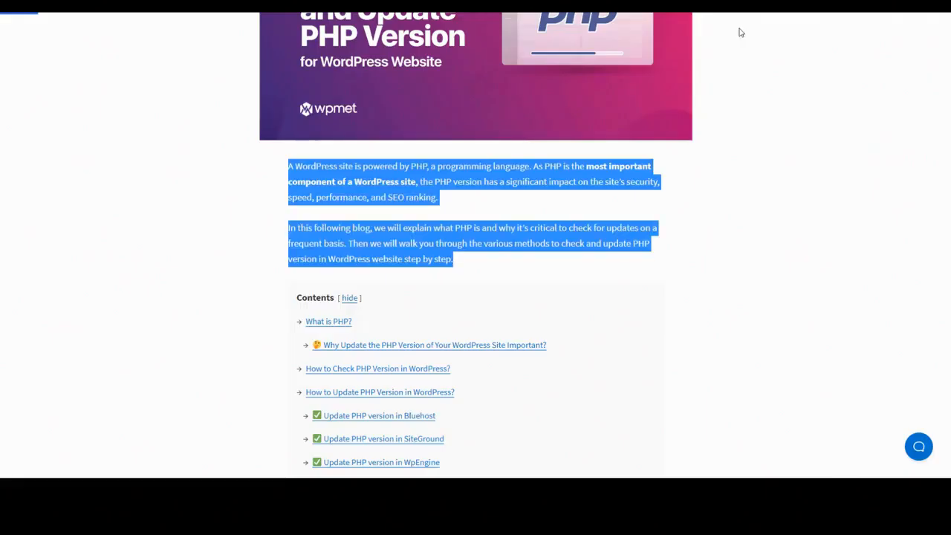
scroll(666, 204, down, 7)
drag(288, 158, 622, 274)
right_click(615, 270)
click(626, 270)
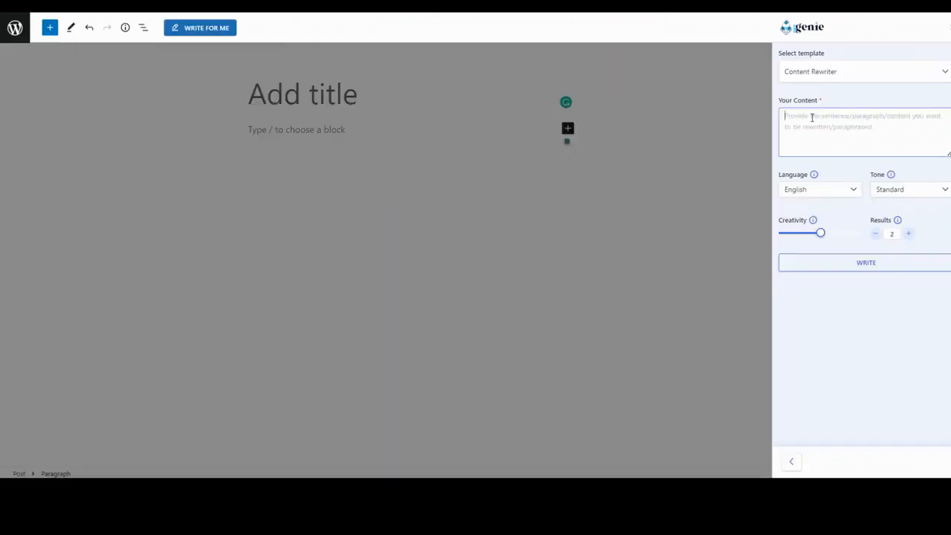
key(ctrl+v)
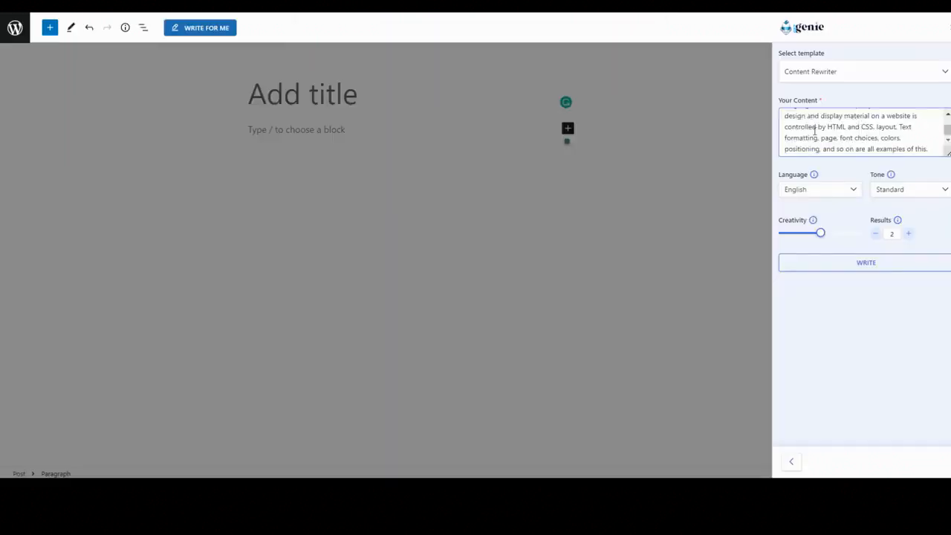
Step: Keep English as the language and Standard as the tone, and generate the two rewrites of the PHP explanation
click(852, 189)
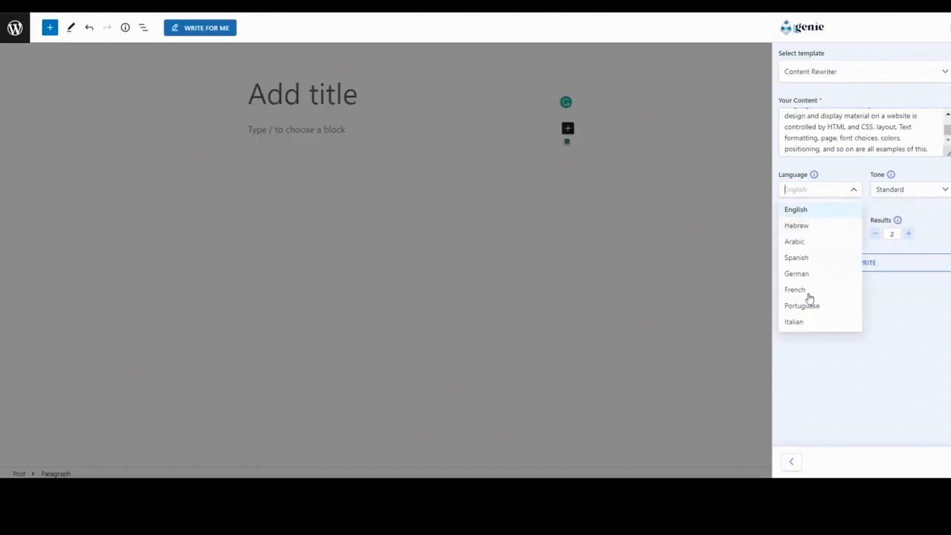
click(921, 189)
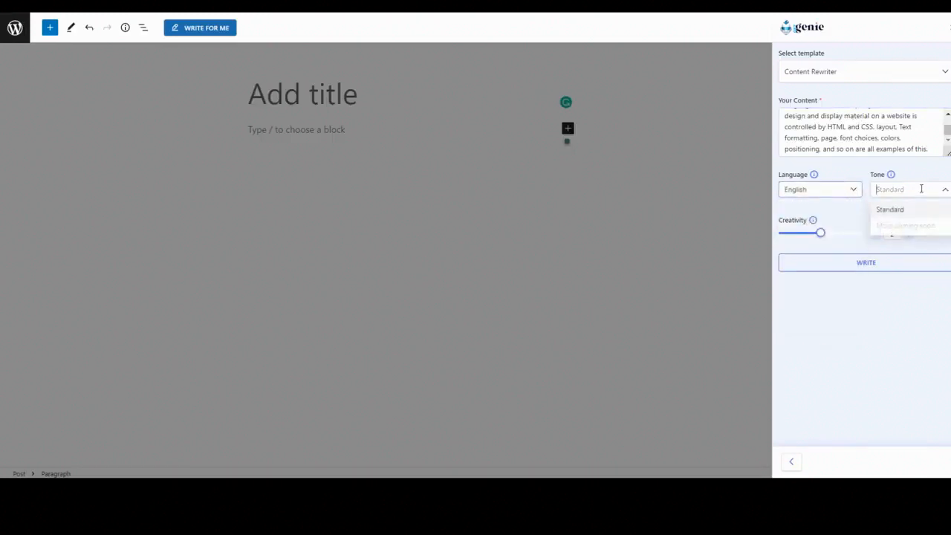
click(890, 209)
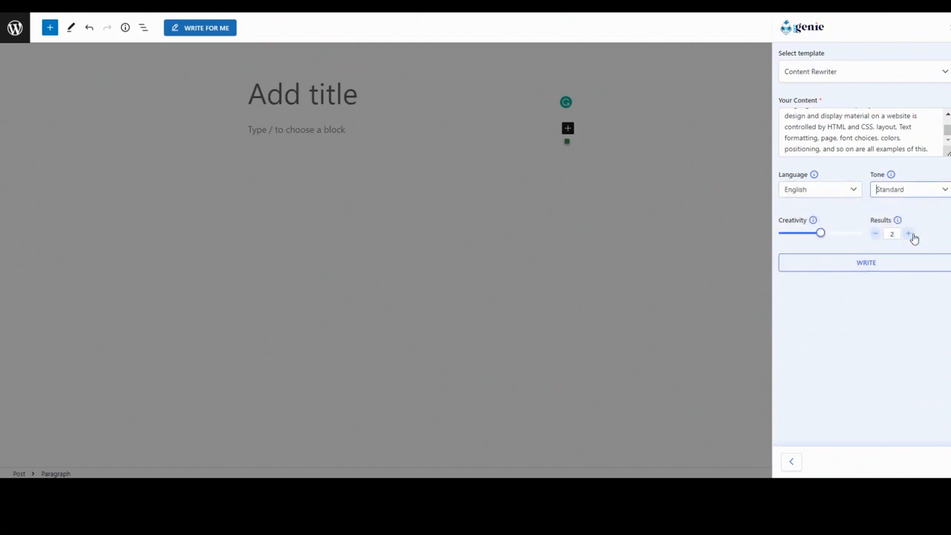
click(876, 265)
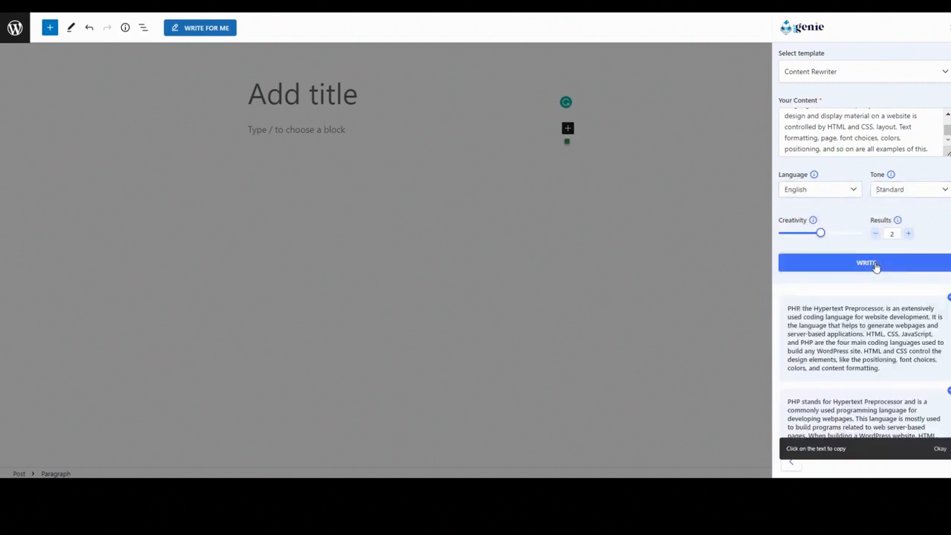
Step: Copy the first rewritten PHP explanation and paste it into the post's body
scroll(895, 261, down, 1)
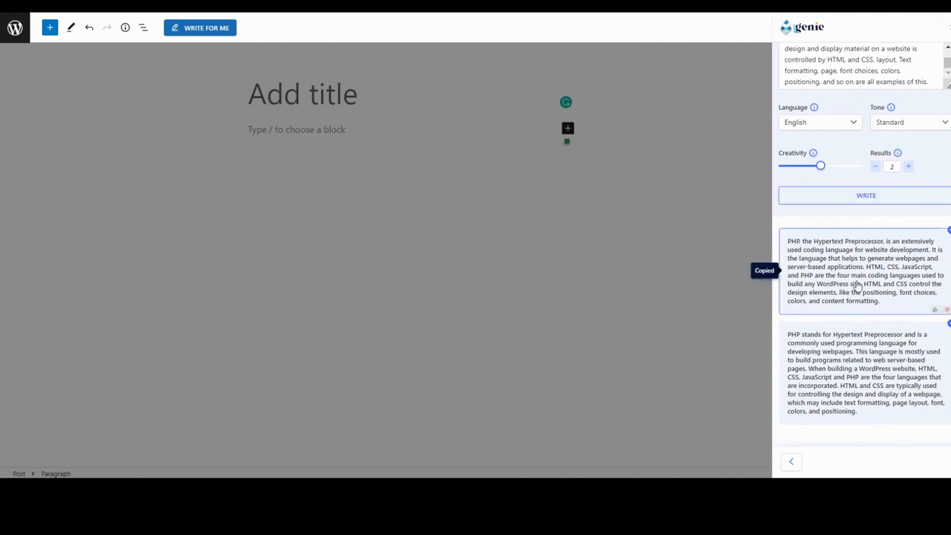
click(313, 137)
key(ctrl+v)
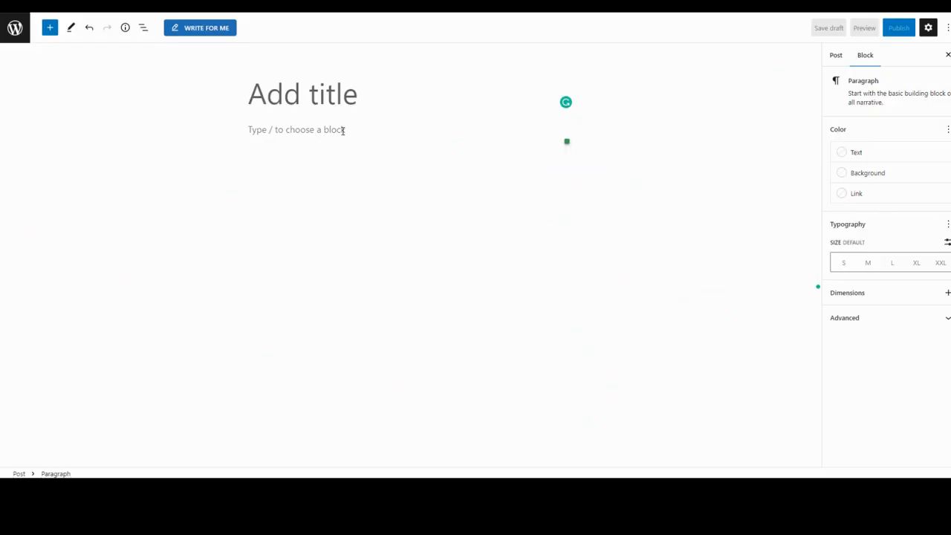
Step: Enter "\re" in the post's empty paragraph to call up the matching templates and choose Content Rewriter
text(\)
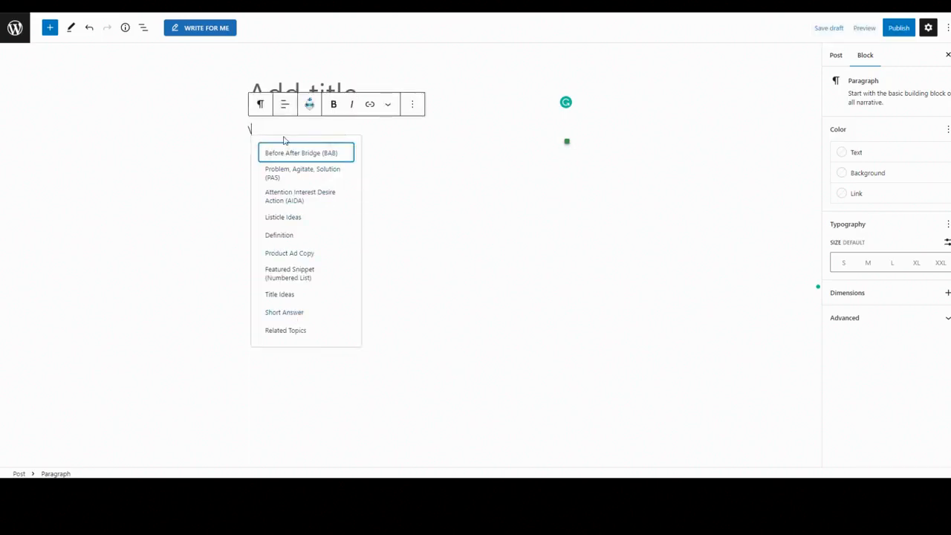
text(re)
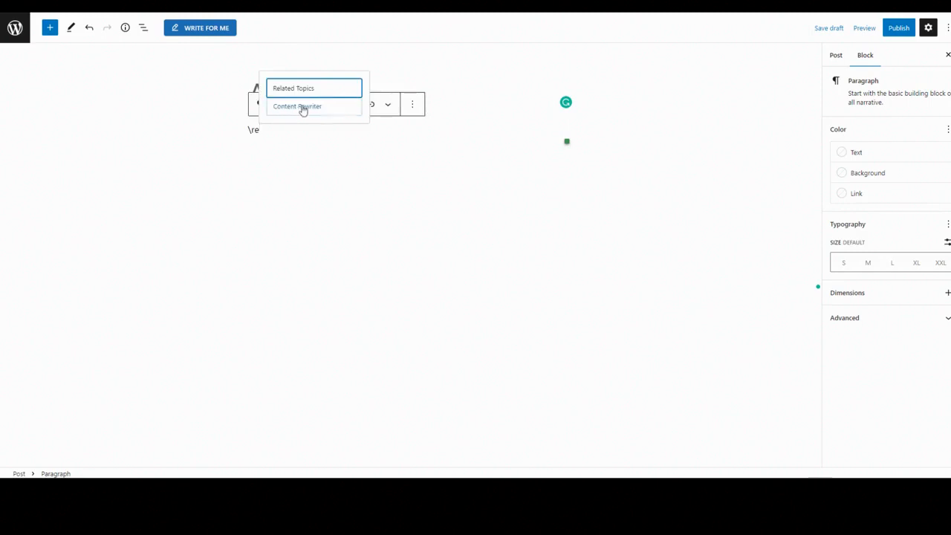
click(301, 107)
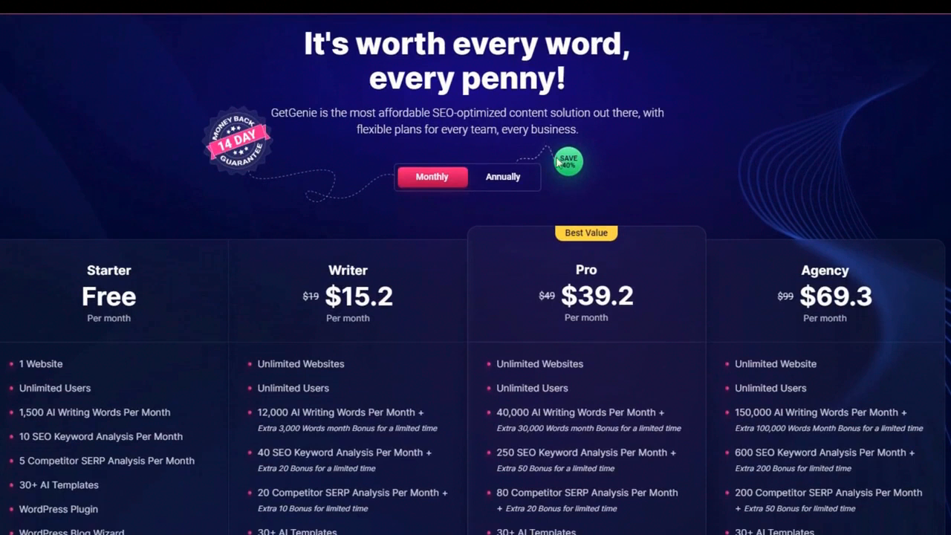
Step: Compare the annual and monthly prices on the GetGenie pricing page and look through the features of each plan
click(503, 177)
click(441, 181)
scroll(476, 297, down, 5)
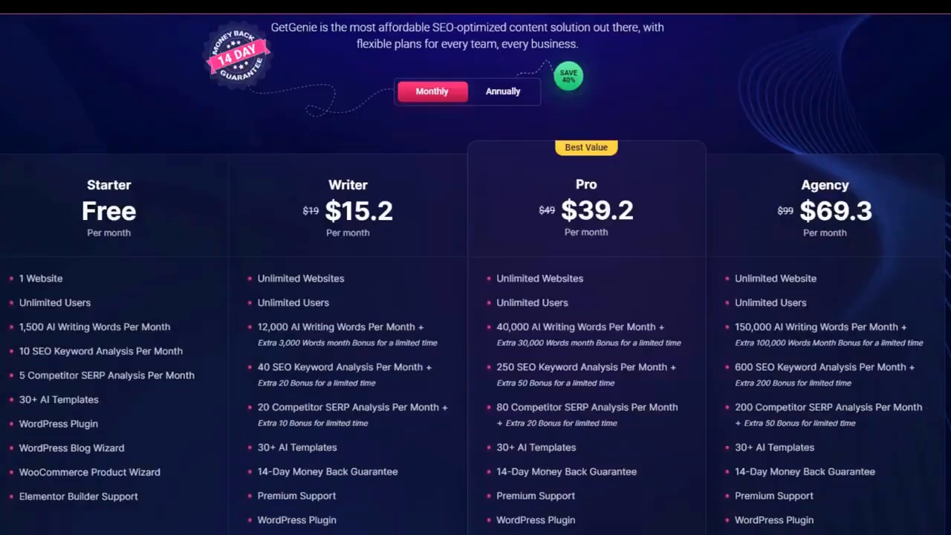
scroll(476, 297, down, 3)
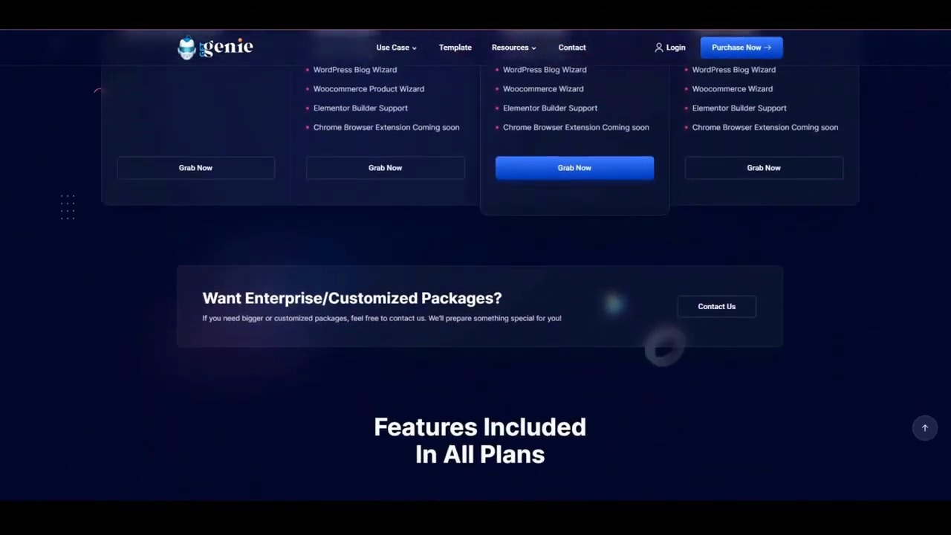
scroll(475, 297, down, 3)
scroll(476, 268, down, 1)
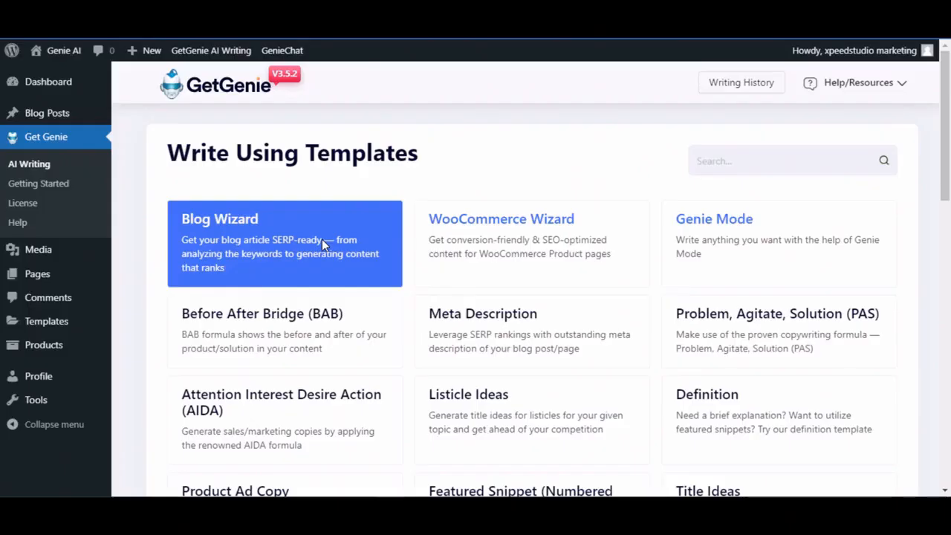
Step: Start the Blog Wizard template and analyze the keyword "Best german car brands" with SEO Mode set to Global
click(321, 242)
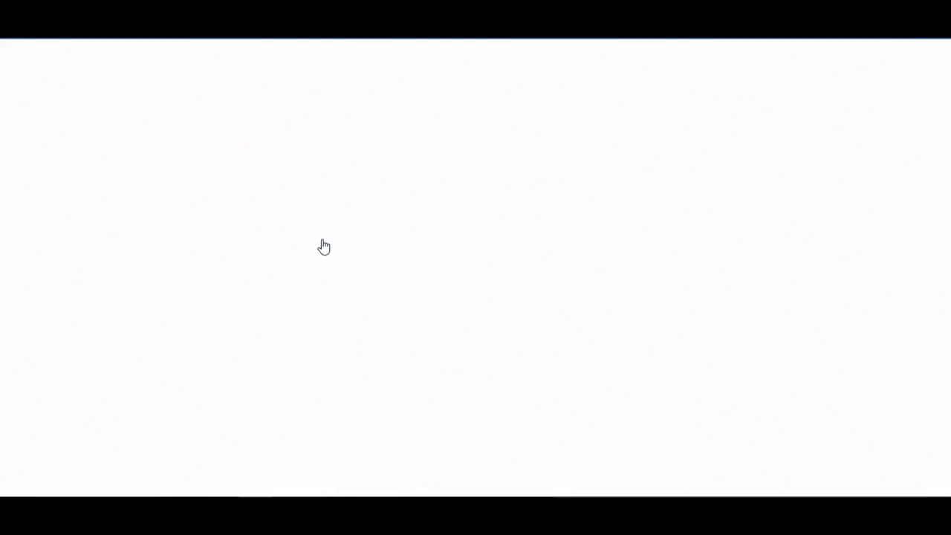
click(761, 172)
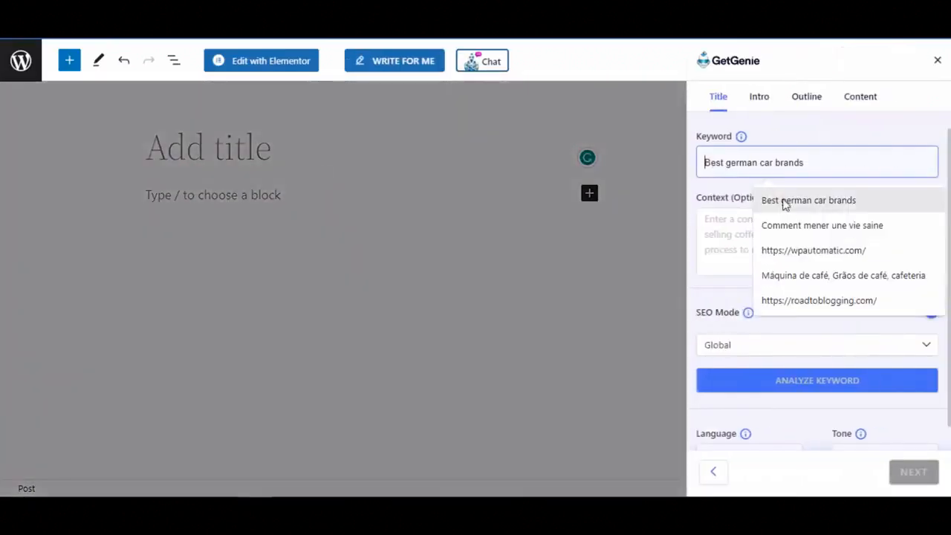
click(783, 202)
click(769, 392)
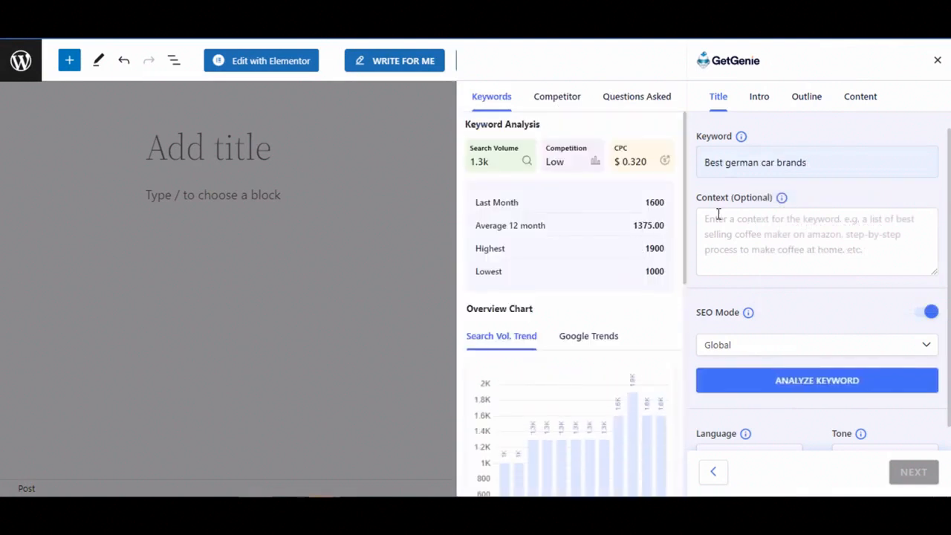
Step: Look through the competitor articles, then generate one title in English with the Standard tone and accept it for the intro stage
click(558, 101)
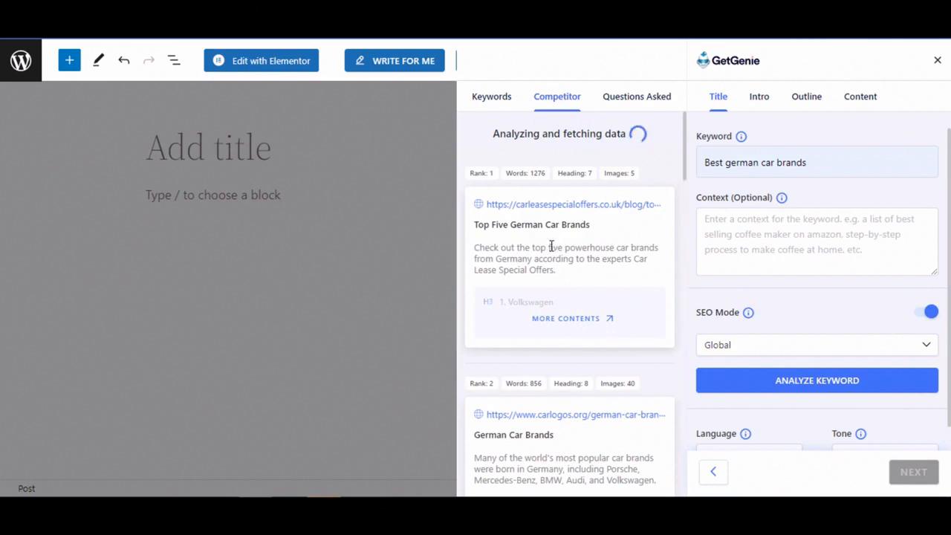
scroll(551, 246, down, 10)
scroll(552, 248, down, 10)
scroll(877, 259, down, 3)
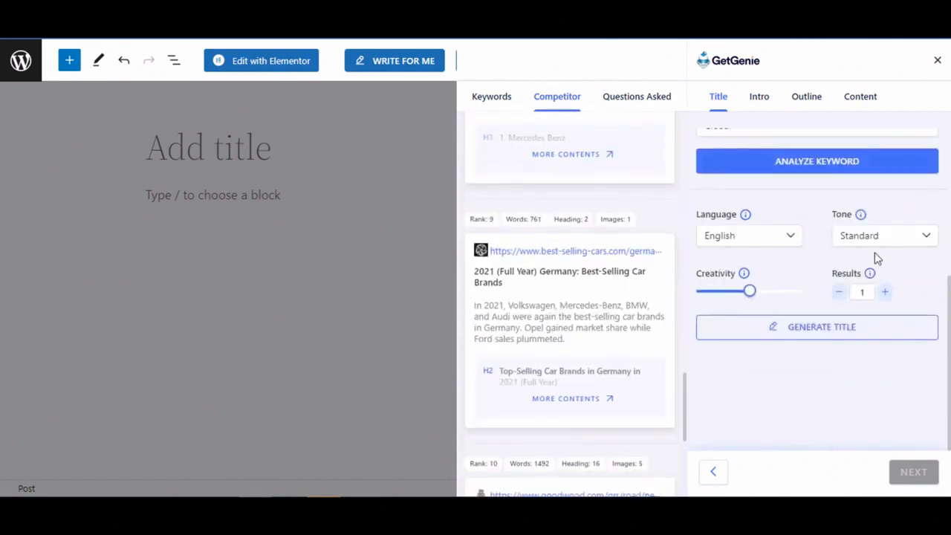
click(890, 327)
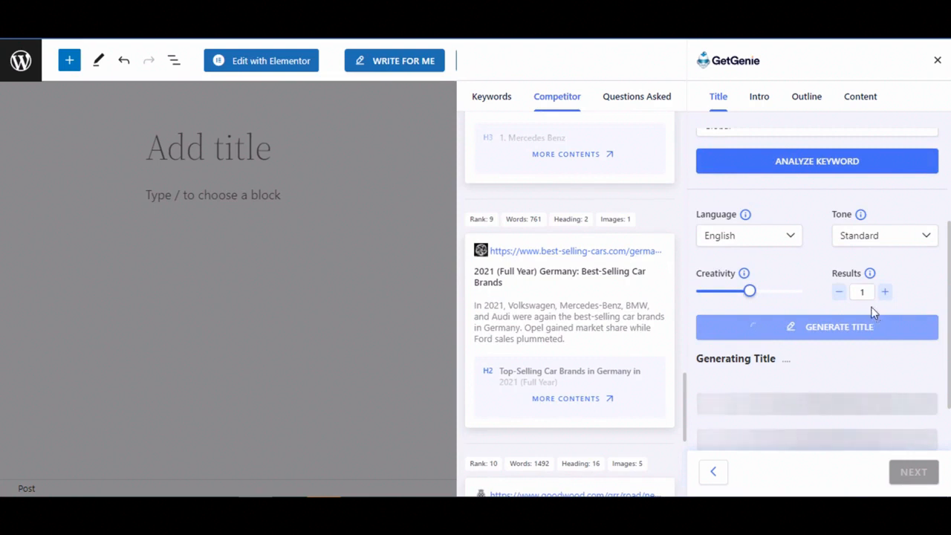
scroll(840, 293, down, 3)
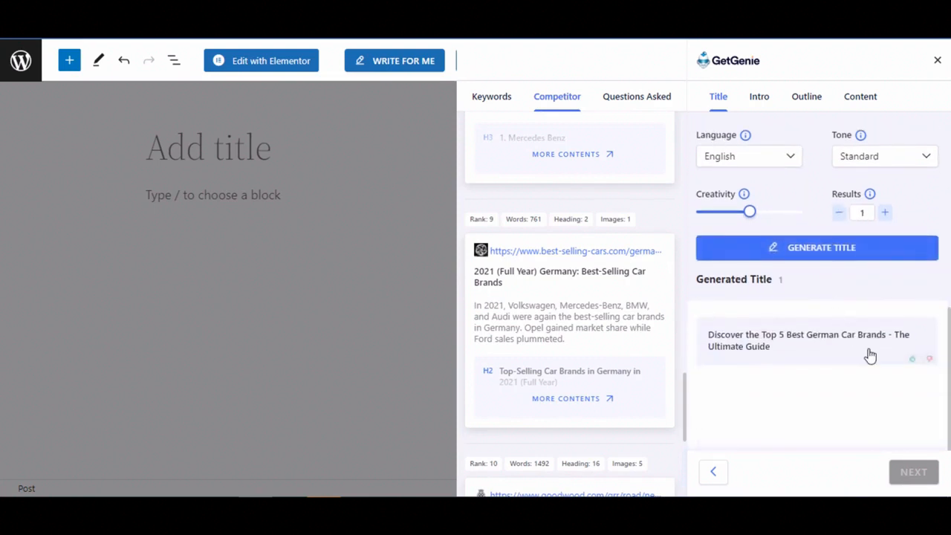
click(870, 356)
click(913, 475)
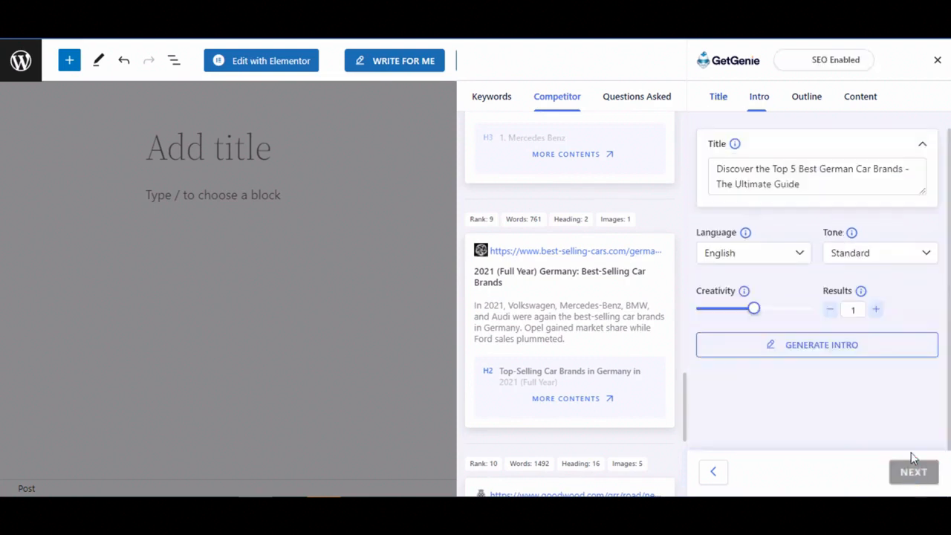
Step: Generate one intro in English with the Standard tone, select it and continue to the outline stage
scroll(823, 327, down, 1)
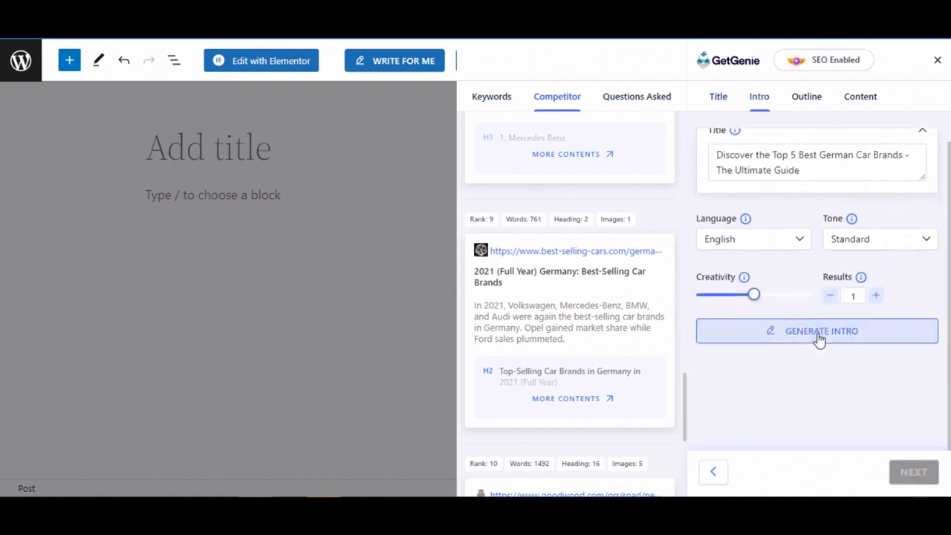
click(819, 335)
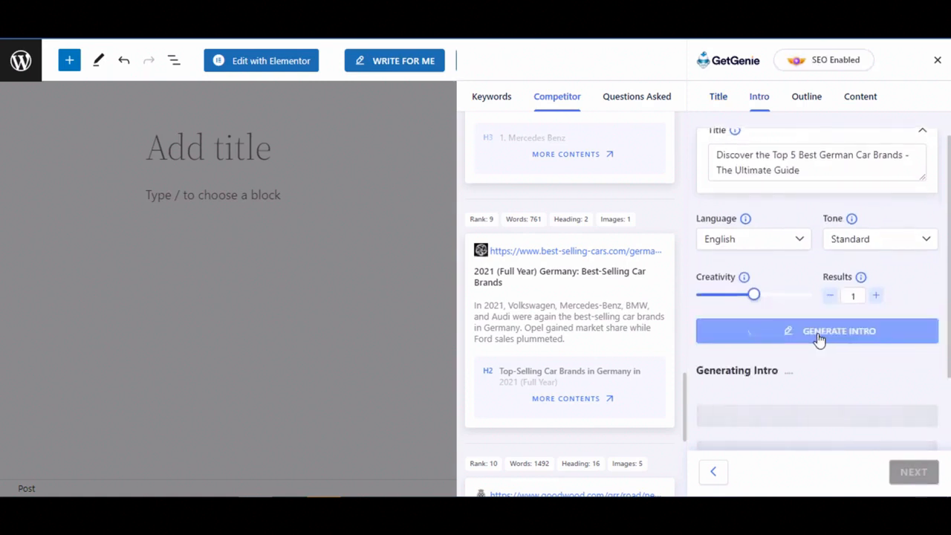
scroll(845, 369, down, 1)
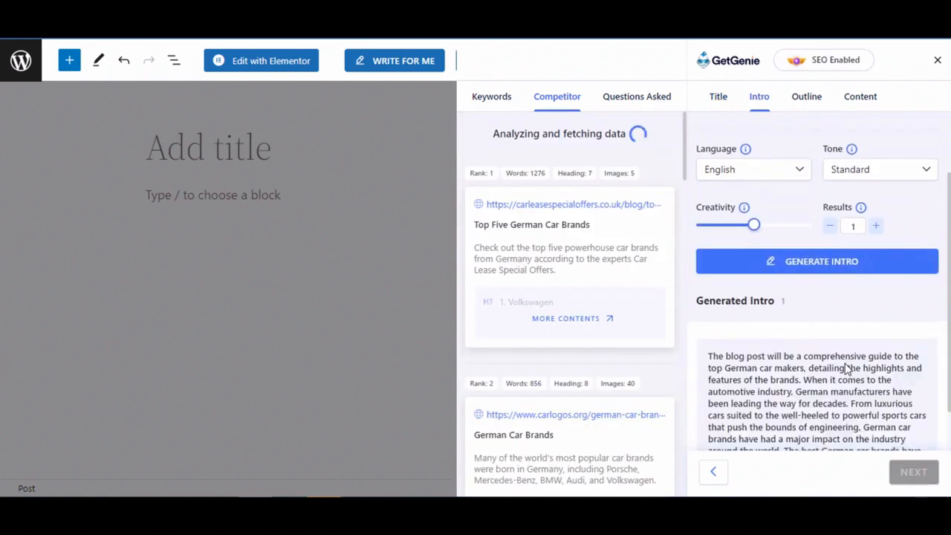
scroll(846, 370, down, 1)
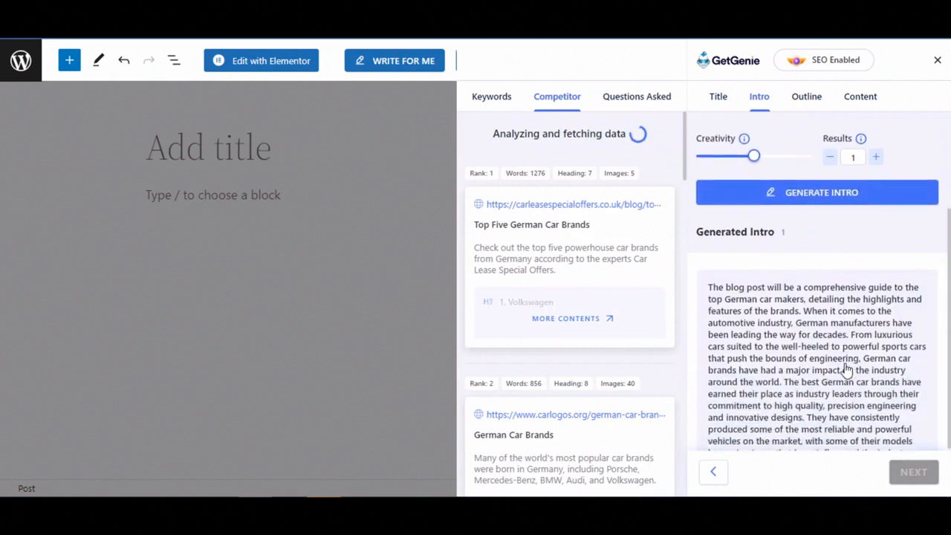
click(906, 288)
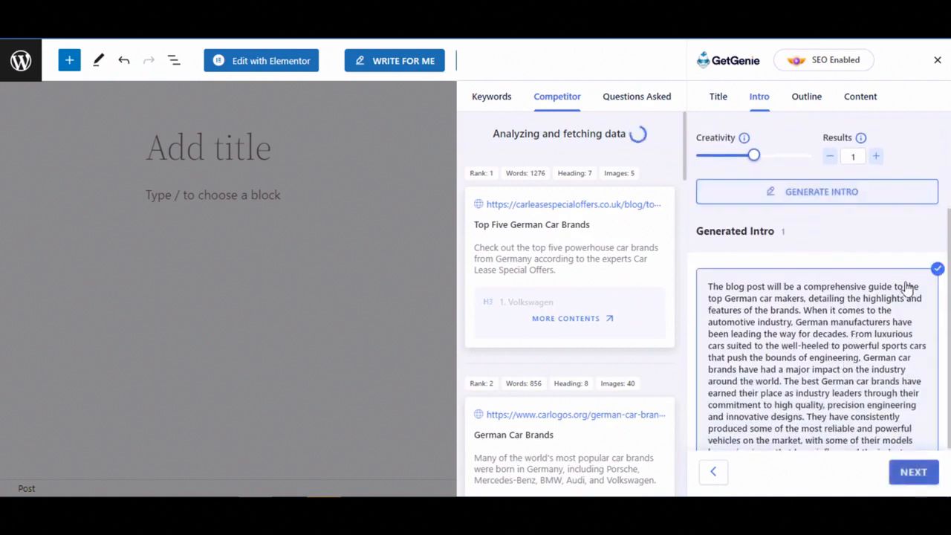
click(912, 477)
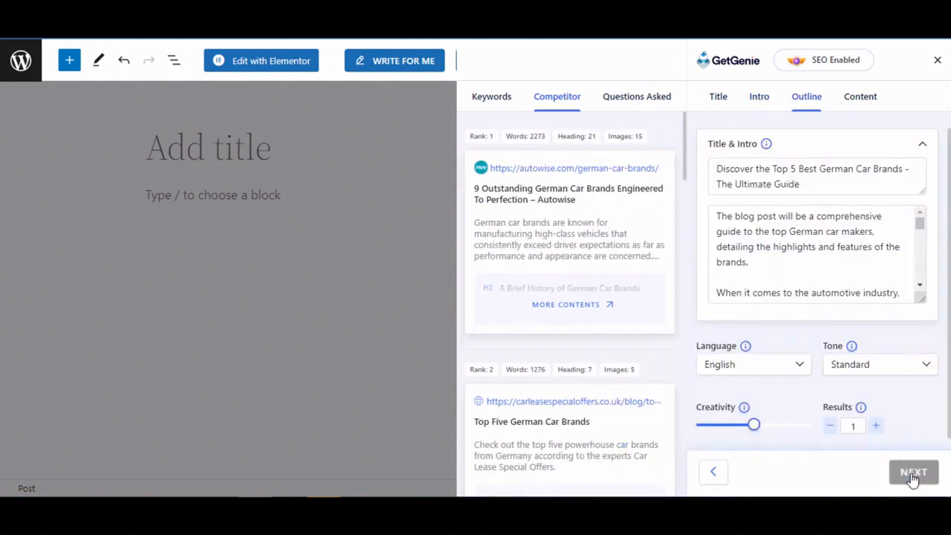
Step: Generate one outline from the chosen title and intro, keeping English and the Standard tone
scroll(817, 282, down, 3)
scroll(789, 338, down, 3)
scroll(830, 325, up, 3)
scroll(843, 249, up, 3)
scroll(873, 331, down, 3)
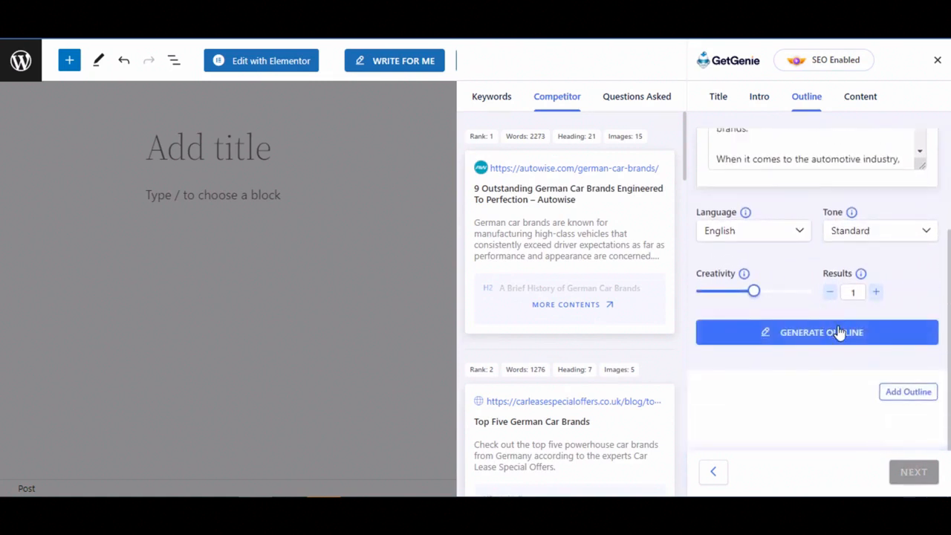
click(840, 332)
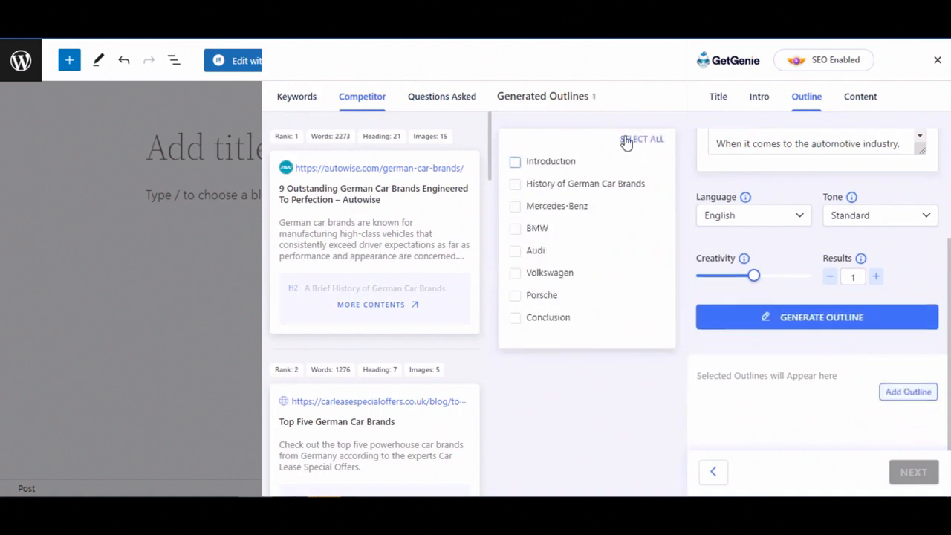
Step: Select the outline headings Introduction, History of German Car Brands, Mercedes-Benz, BMW, Audi and Conclusion, and continue to the content stage
click(548, 160)
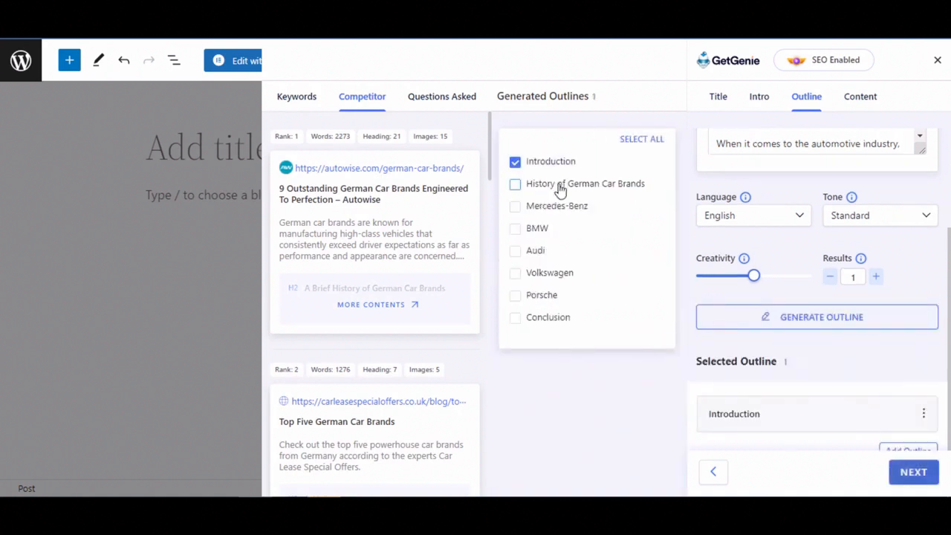
click(561, 185)
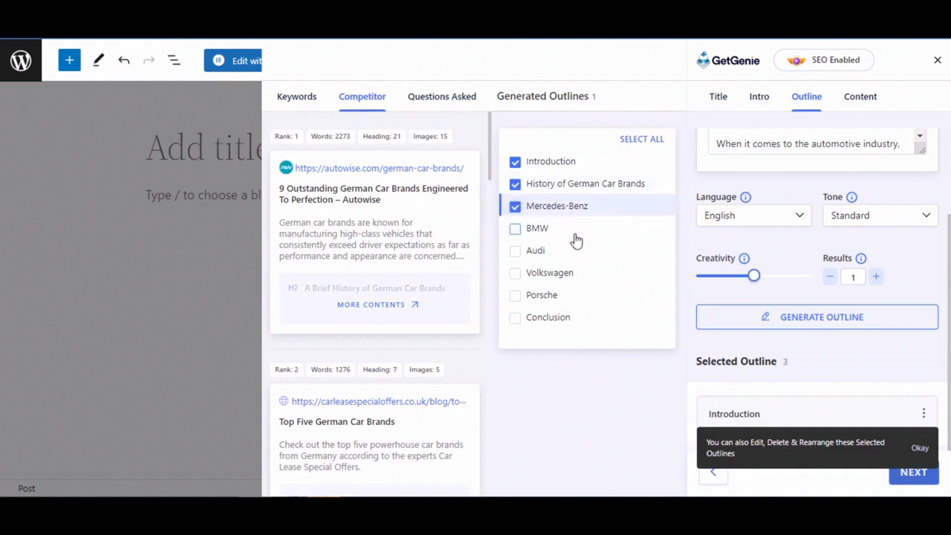
click(566, 236)
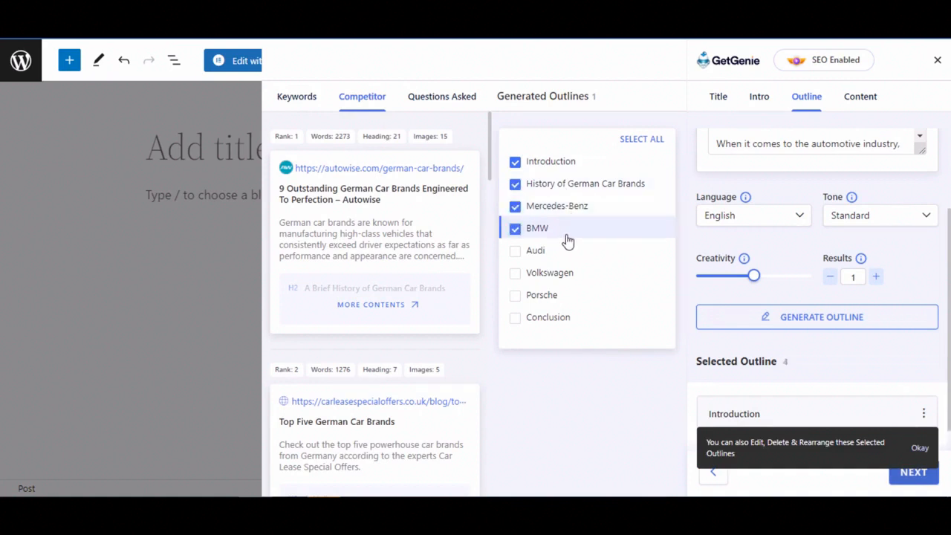
click(557, 255)
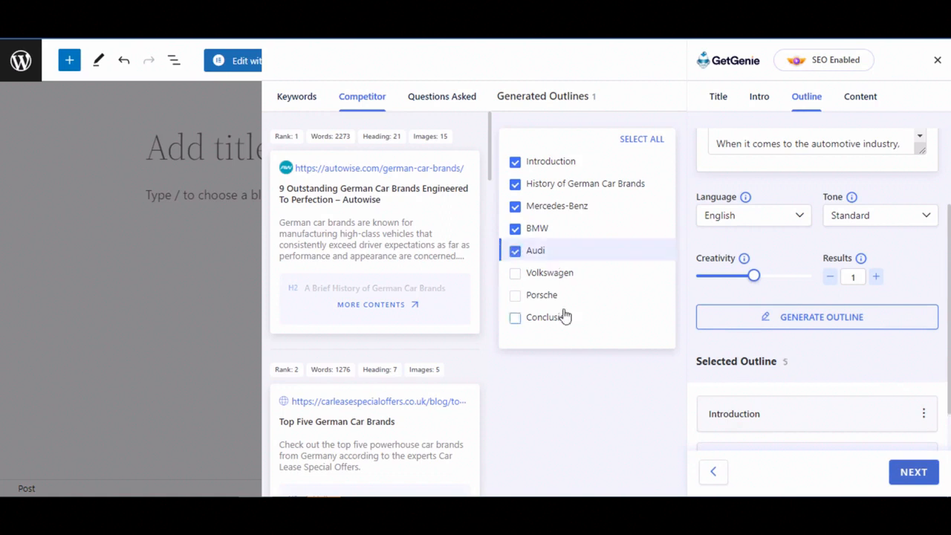
click(564, 316)
click(918, 474)
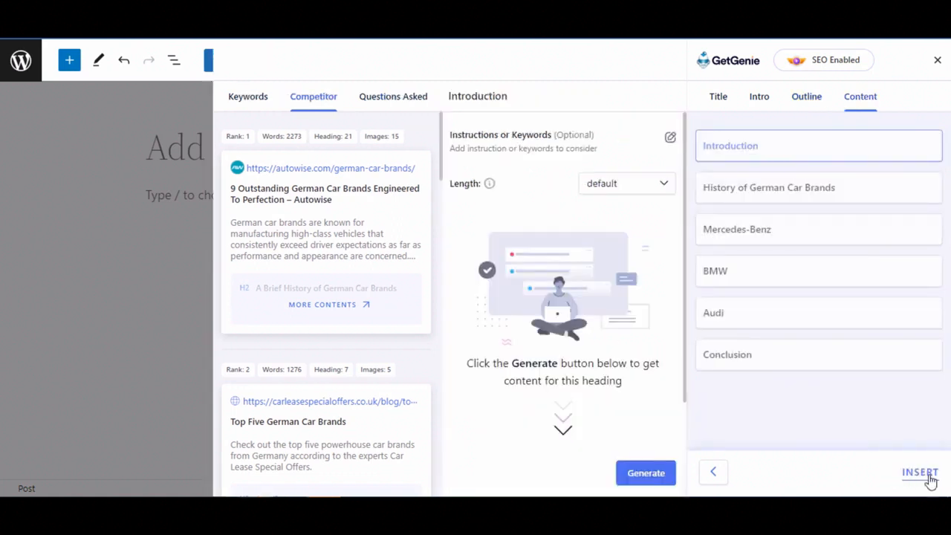
Step: Insert the title, intro and selected headings into the post and accept the suggested comma after "precision engineering"
click(921, 473)
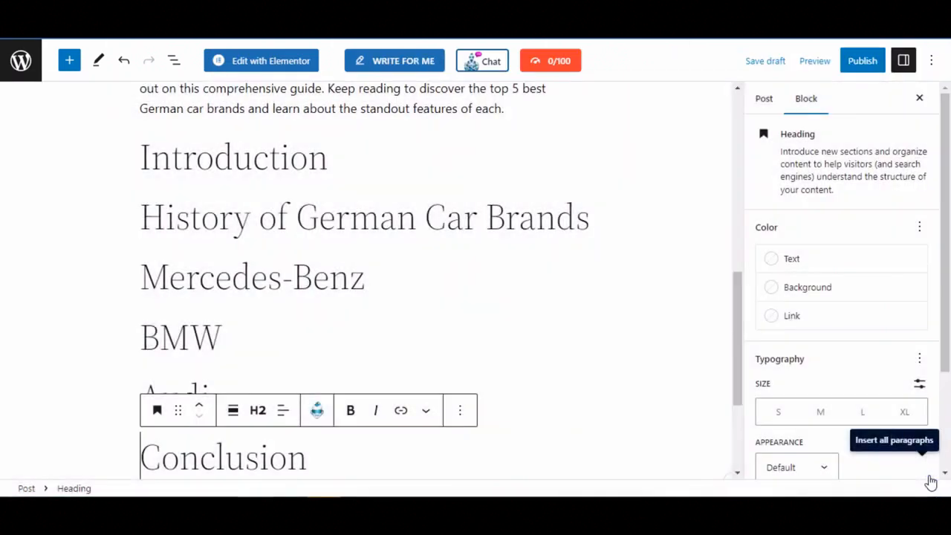
click(315, 169)
scroll(330, 178, up, 10)
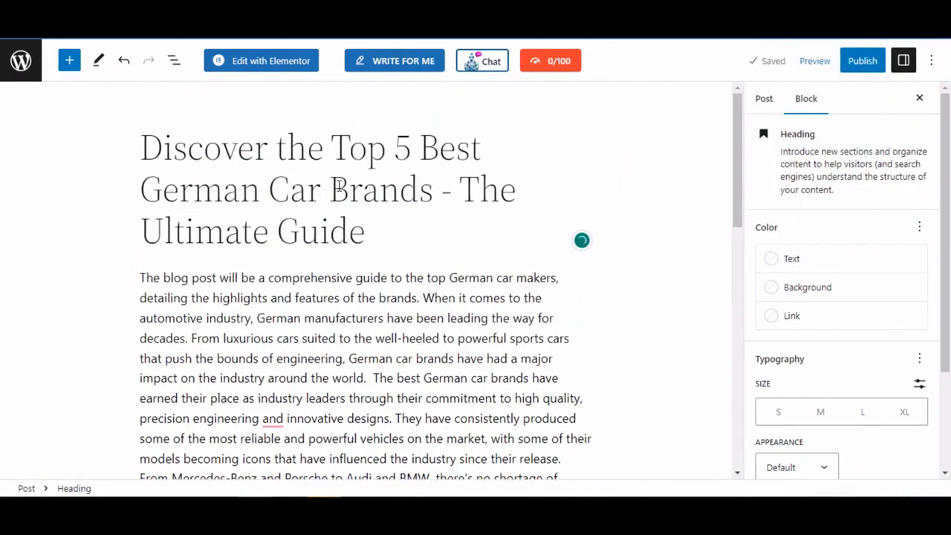
scroll(338, 186, down, 2)
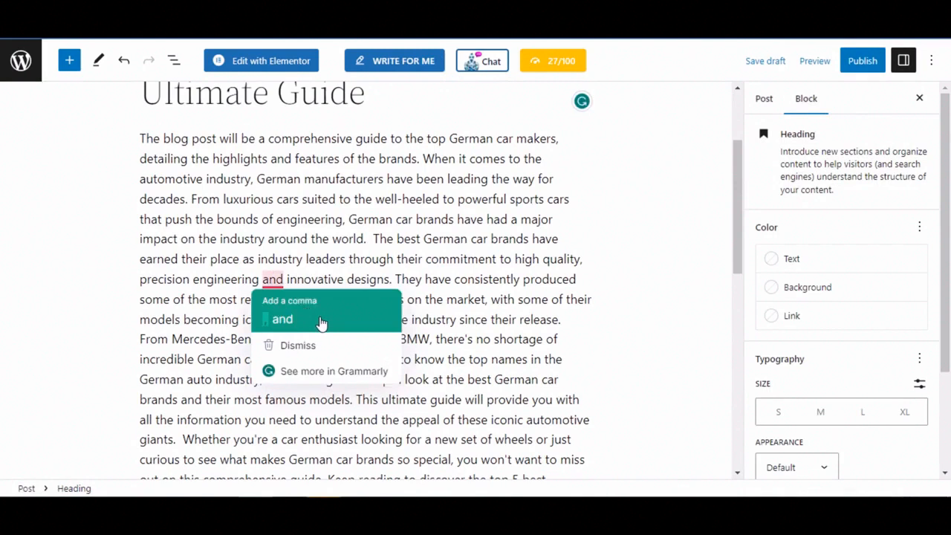
scroll(466, 251, down, 3)
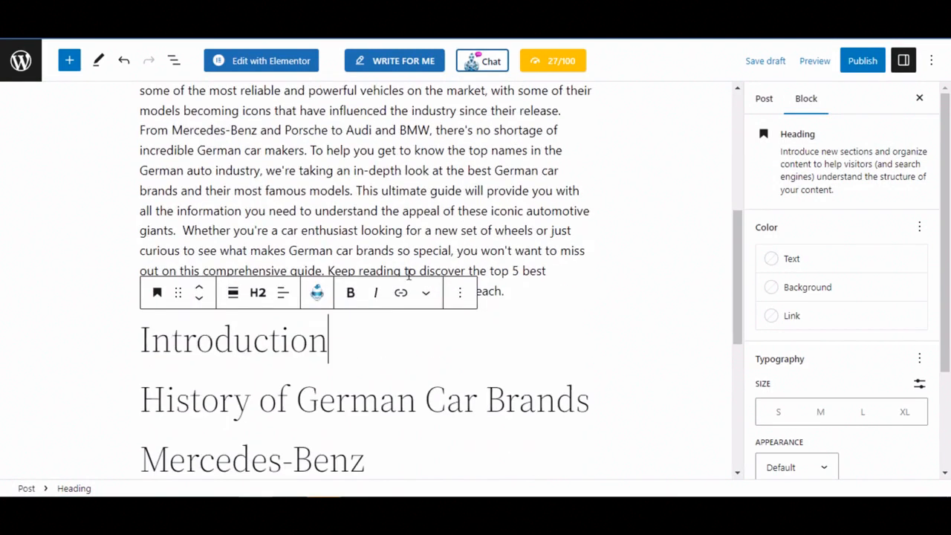
Step: Generate body text beneath the Introduction heading with GetGenie's Continue Writing command
drag(353, 337, 146, 340)
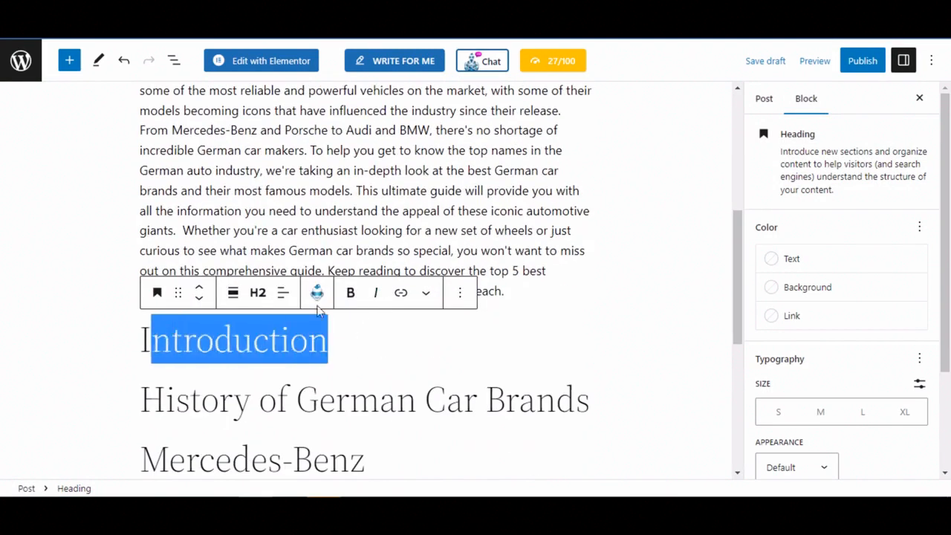
double_click(319, 340)
click(317, 292)
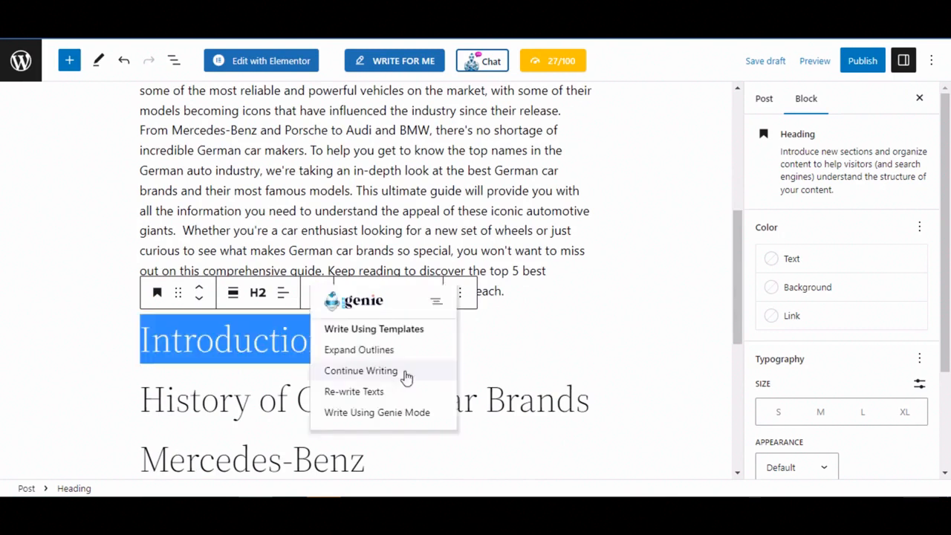
click(373, 378)
click(852, 418)
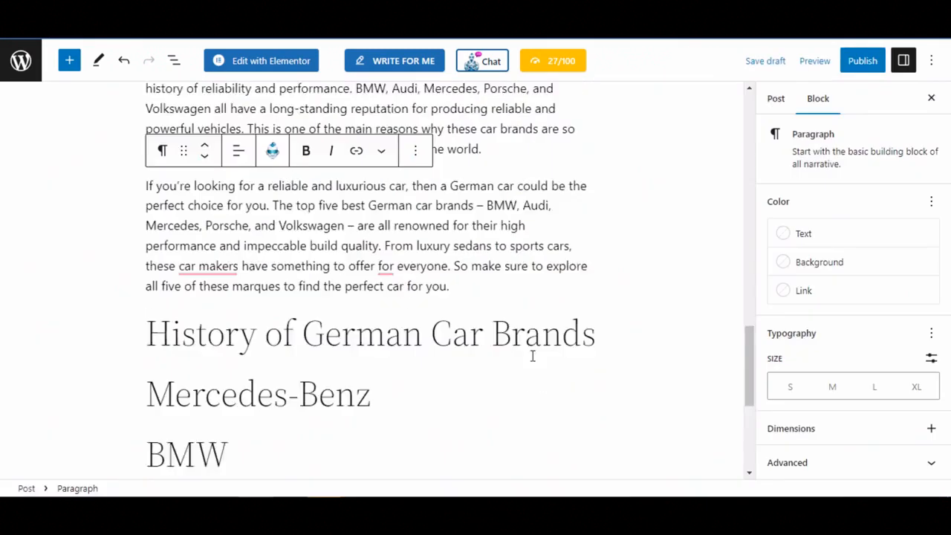
Step: Generate body text beneath the History of German Car Brands heading with Continue Writing
scroll(194, 240, down, 2)
triple_click(193, 237)
click(317, 192)
click(388, 270)
click(851, 375)
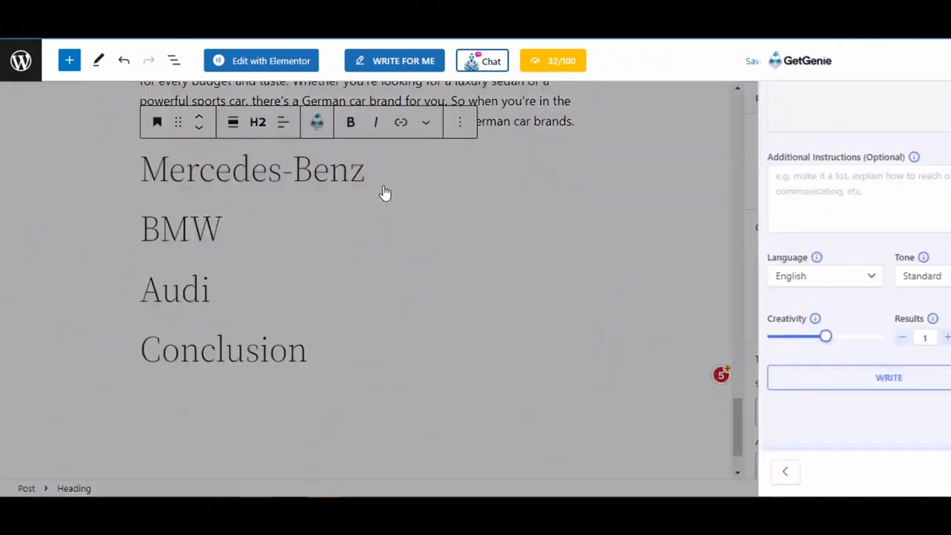
Step: Generate body text in the same way for the Mercedes-Benz, BMW, Audi and Conclusion headings
click(834, 380)
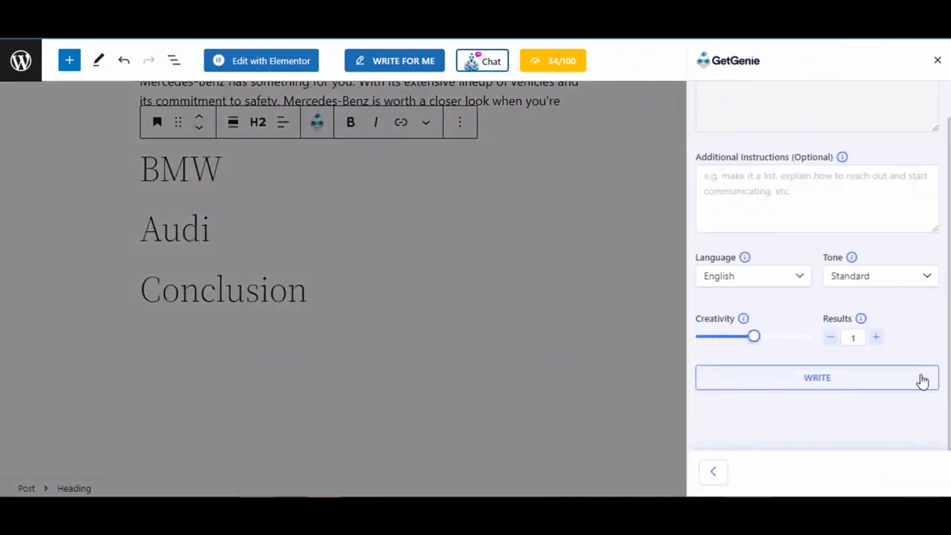
click(893, 385)
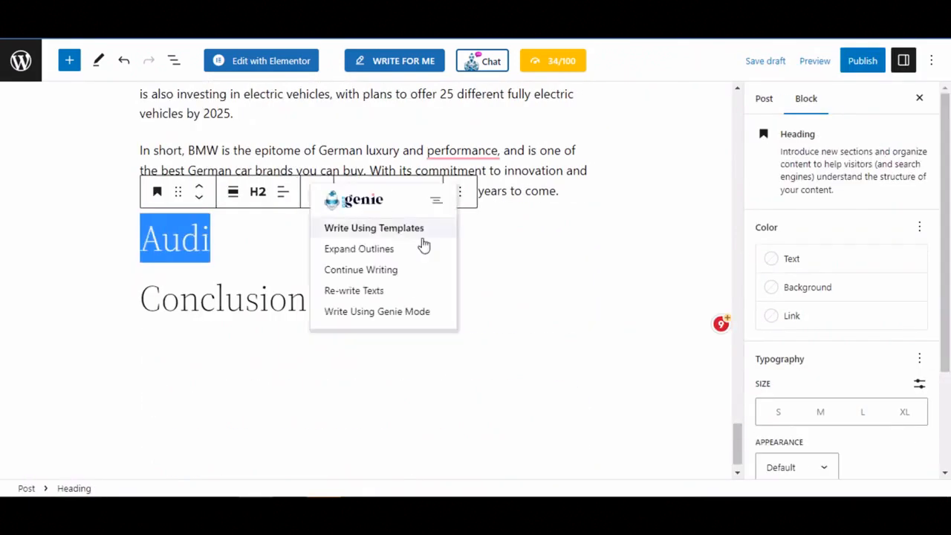
click(793, 379)
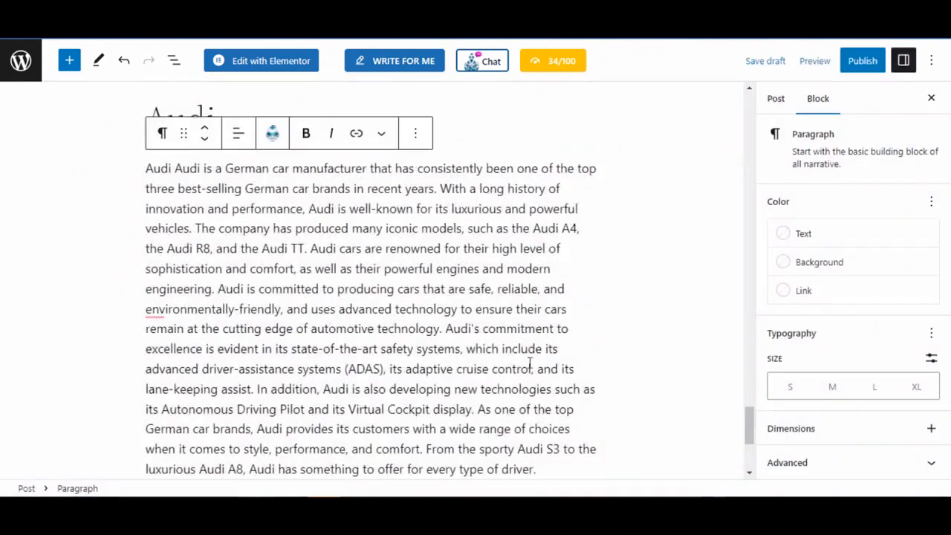
click(835, 378)
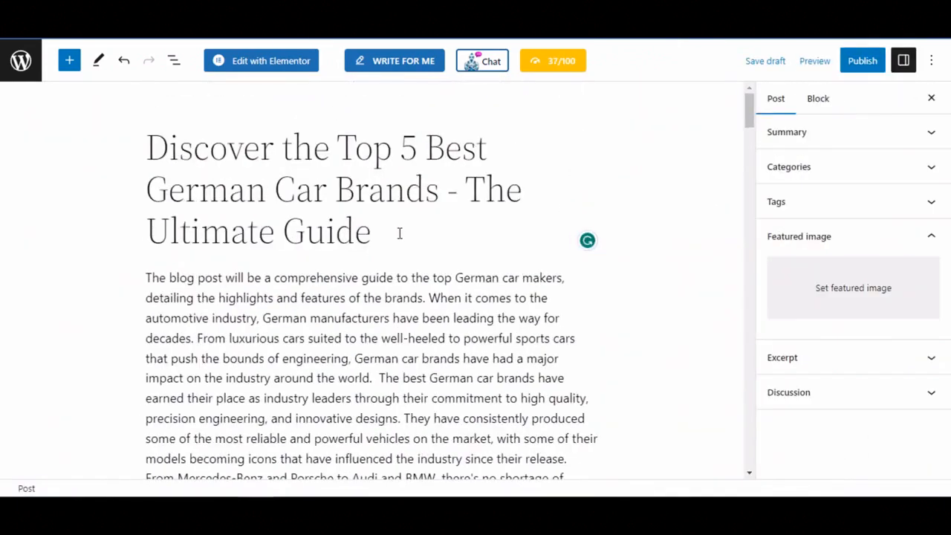
Step: Add an image block directly beneath the post title and upload the the-big-three-german-automakers picture from Downloads
click(399, 231)
key(Return)
click(590, 274)
click(775, 382)
click(178, 369)
double_click(446, 180)
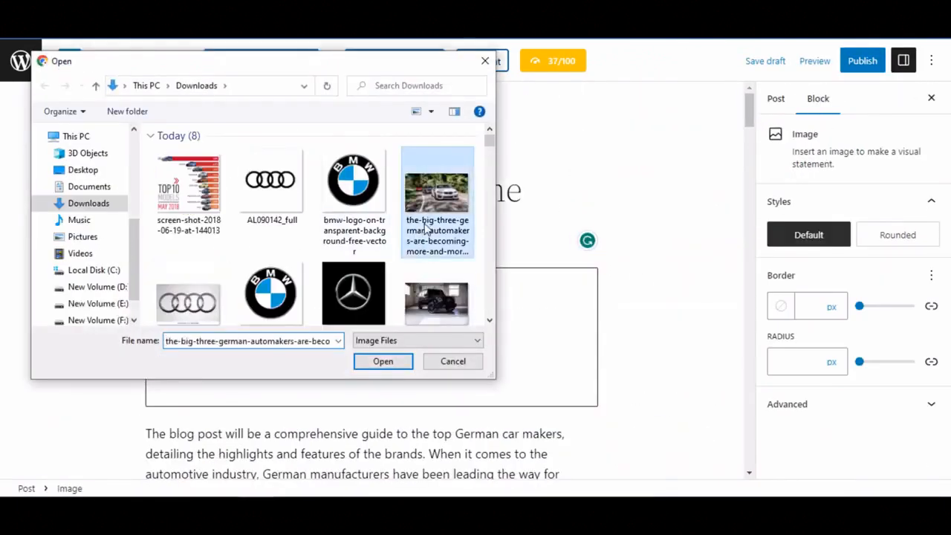
scroll(483, 182, down, 20)
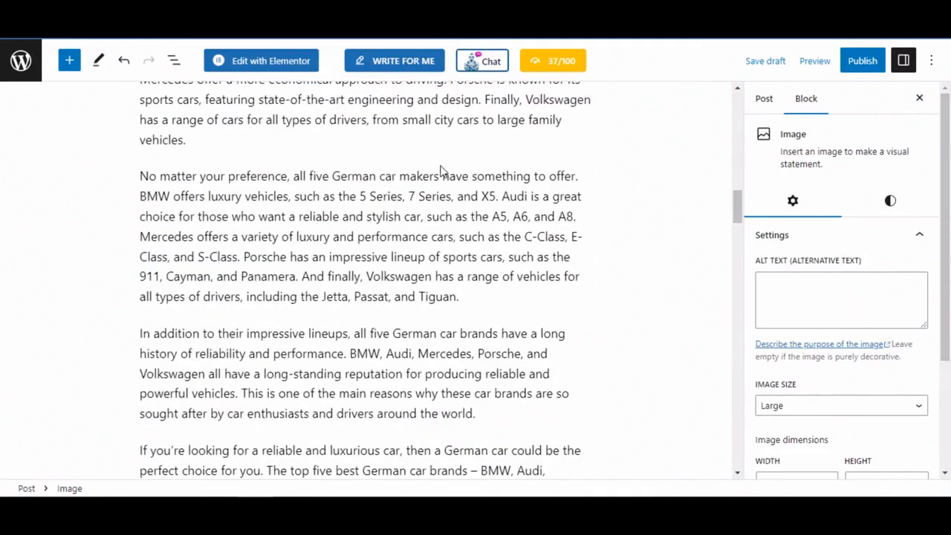
Step: Add an image block directly beneath the Mercedes-Benz heading and upload the Mercedes logo picture from Downloads
scroll(578, 196, down, 1)
click(505, 191)
click(425, 138)
click(443, 134)
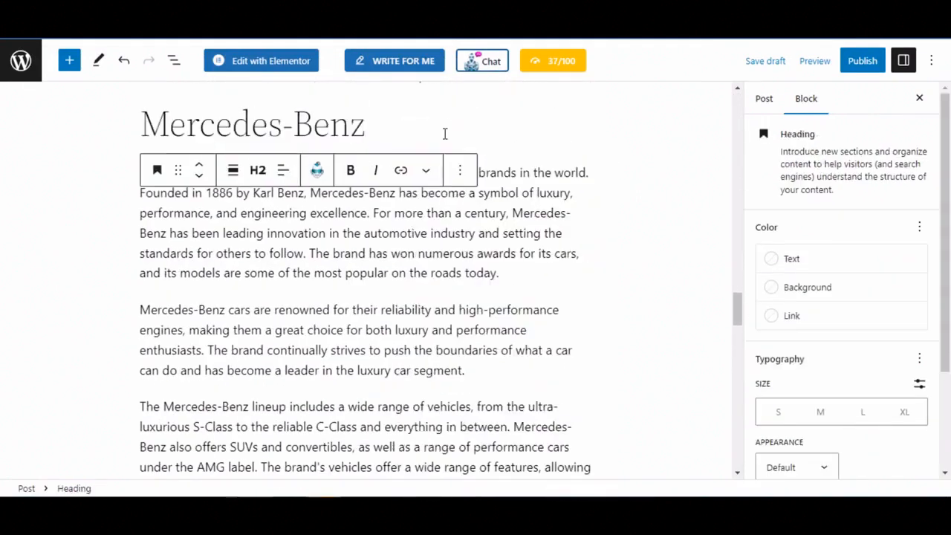
key(Return)
click(590, 107)
click(776, 208)
click(181, 194)
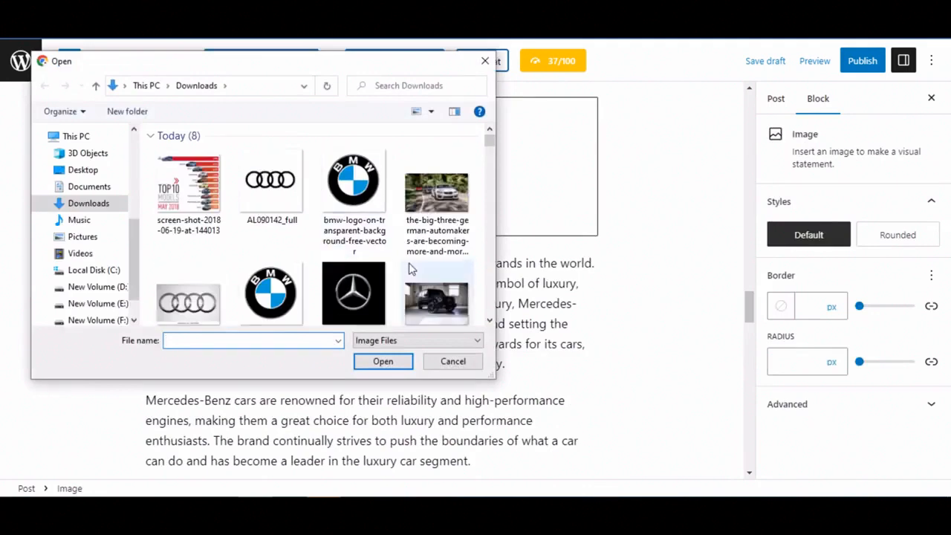
double_click(352, 293)
Step: Add an image block beneath the BMW heading and upload the bmw-logo-on-transparent-background-free-vector picture from Downloads
scroll(631, 210, down, 10)
click(201, 315)
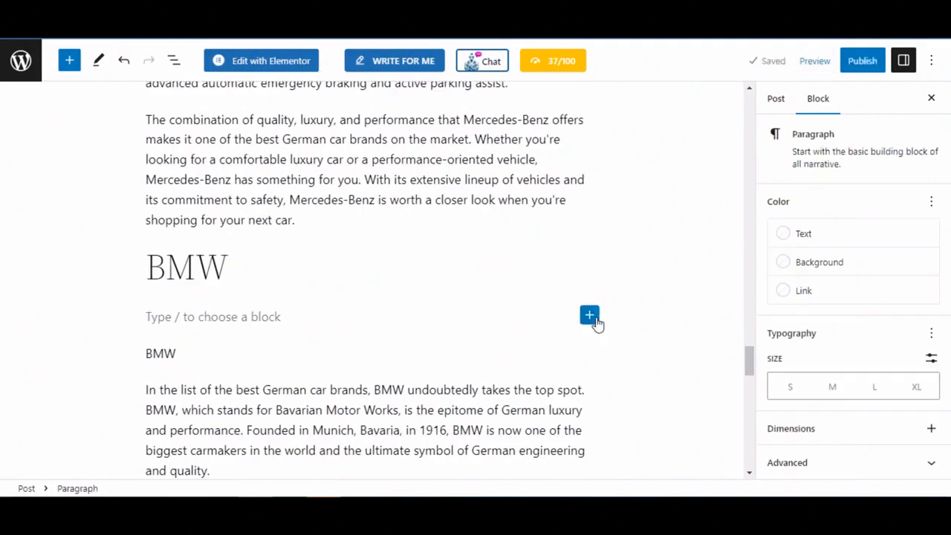
click(590, 315)
click(771, 416)
click(180, 403)
double_click(352, 186)
Step: Add an image block beneath the Audi heading and upload the AL090142_full logo picture from Downloads
scroll(399, 218, down, 12)
click(223, 149)
key(Return)
click(590, 129)
click(777, 227)
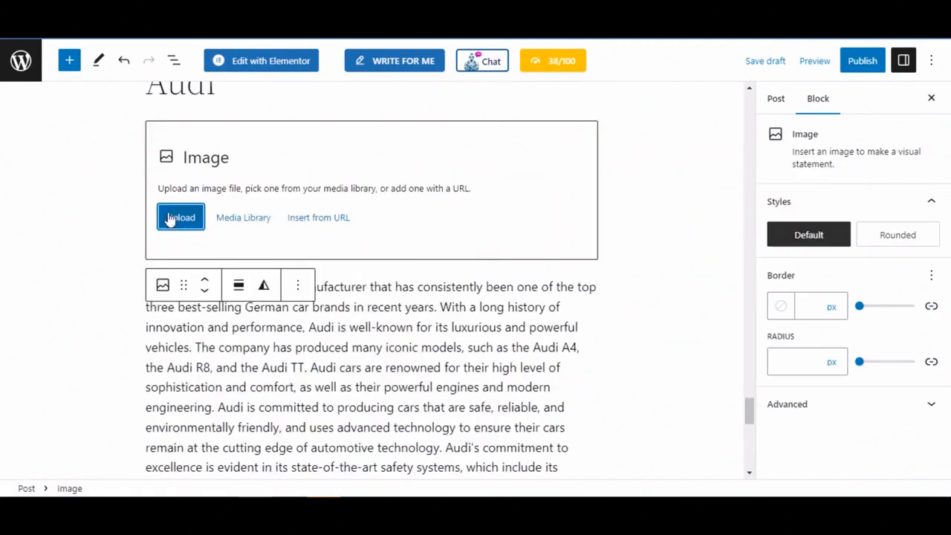
click(181, 217)
double_click(271, 186)
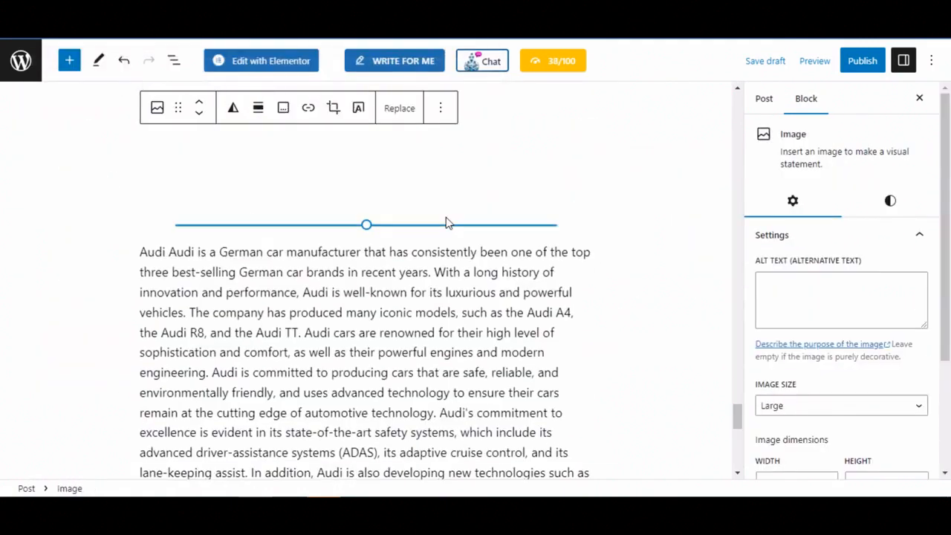
Step: Add an image block beneath the Introduction heading and upload the screen-shot-2018-06-19-at-144013 picture from Downloads
scroll(447, 218, up, 20)
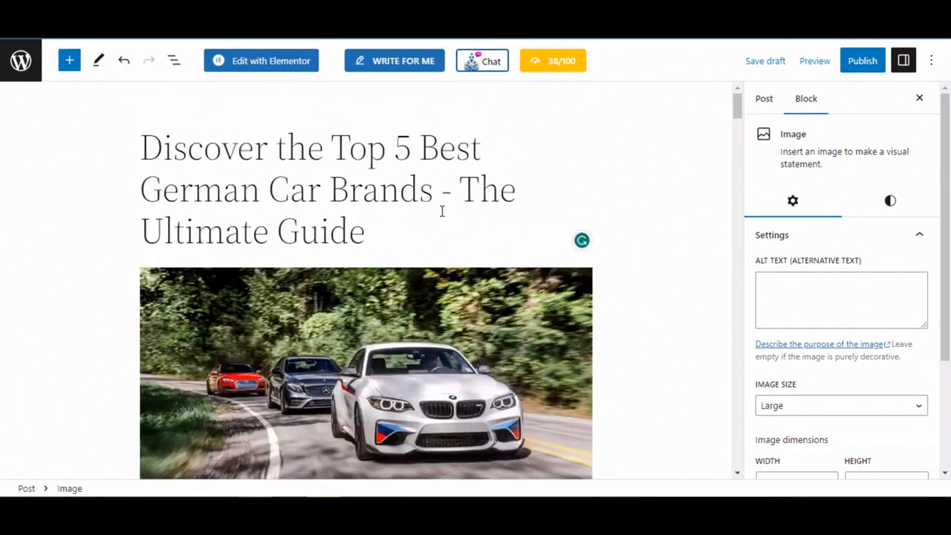
click(441, 210)
scroll(405, 230, down, 10)
scroll(406, 232, down, 8)
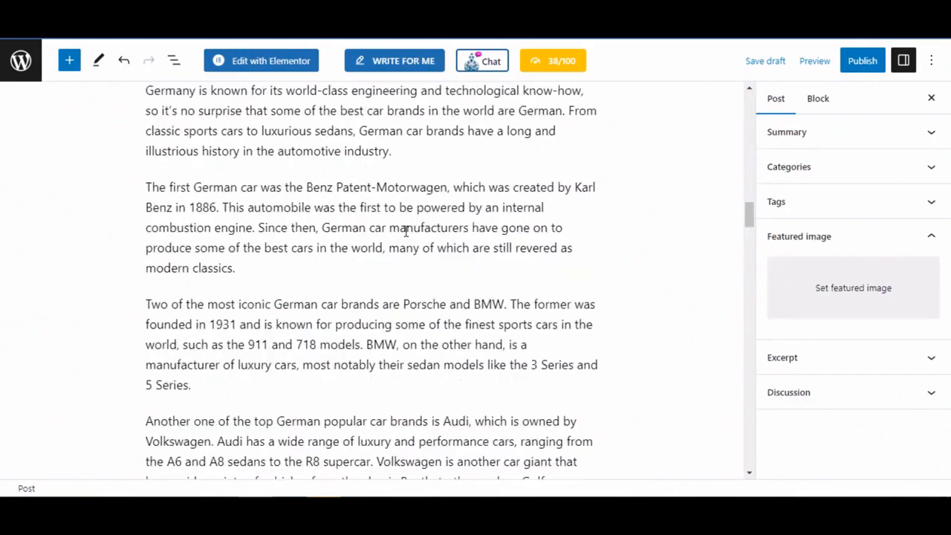
scroll(369, 273, up, 7)
scroll(369, 273, up, 3)
scroll(364, 223, down, 5)
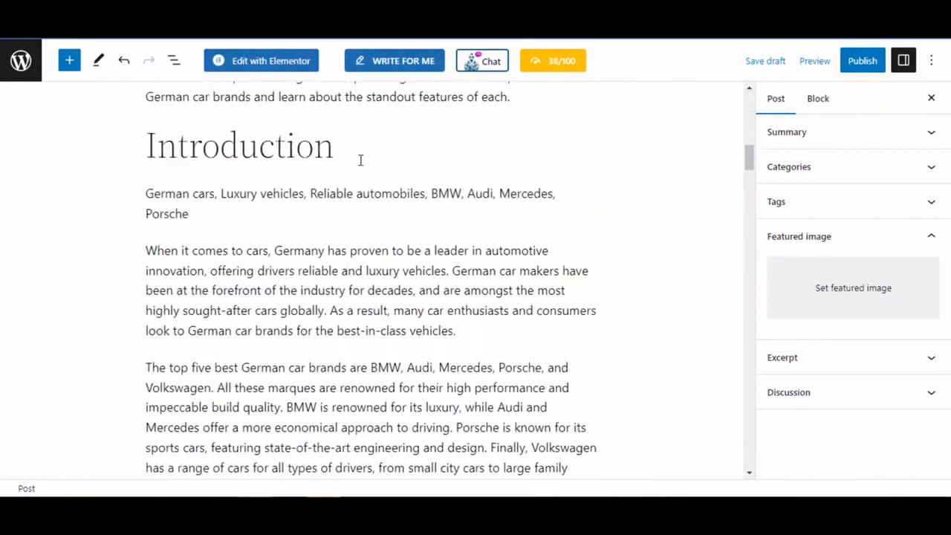
click(437, 134)
key(Return)
click(589, 192)
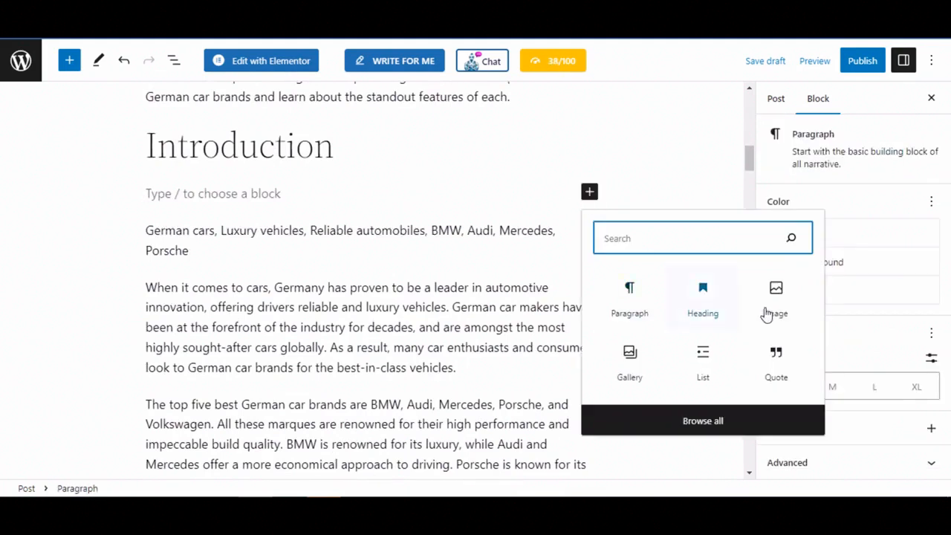
click(777, 288)
click(187, 278)
double_click(199, 214)
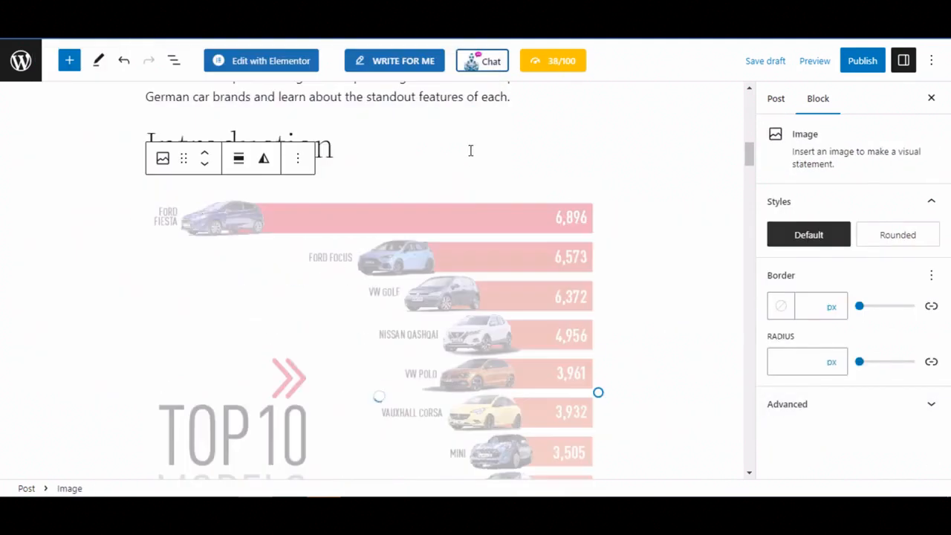
Step: Add an image block beneath the Conclusion heading and upload the same screen-shot-2018-06-19-at-144013 chart picture
scroll(564, 257, down, 20)
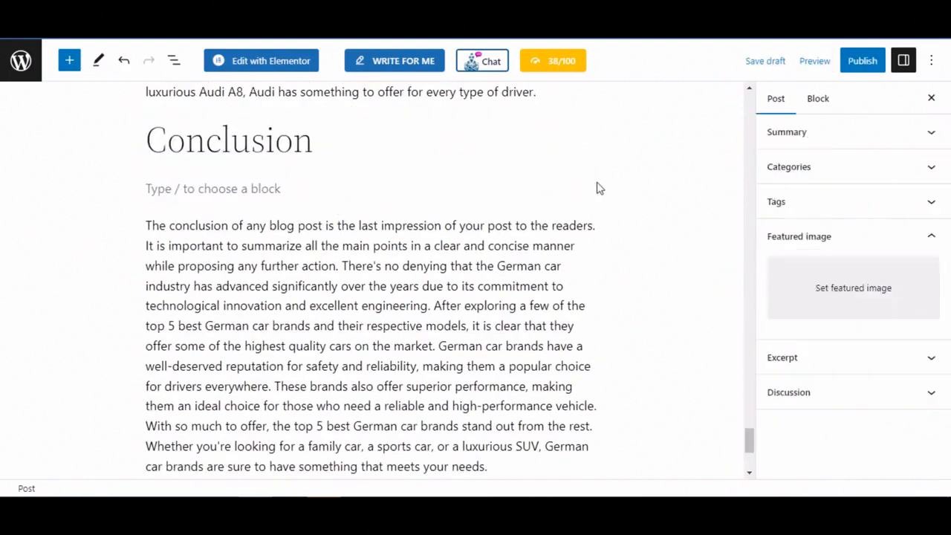
click(590, 190)
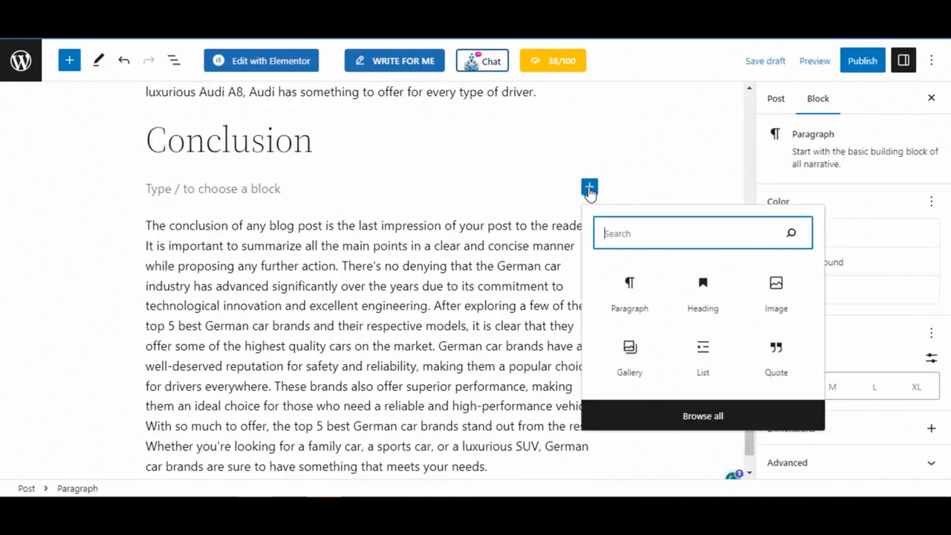
click(770, 303)
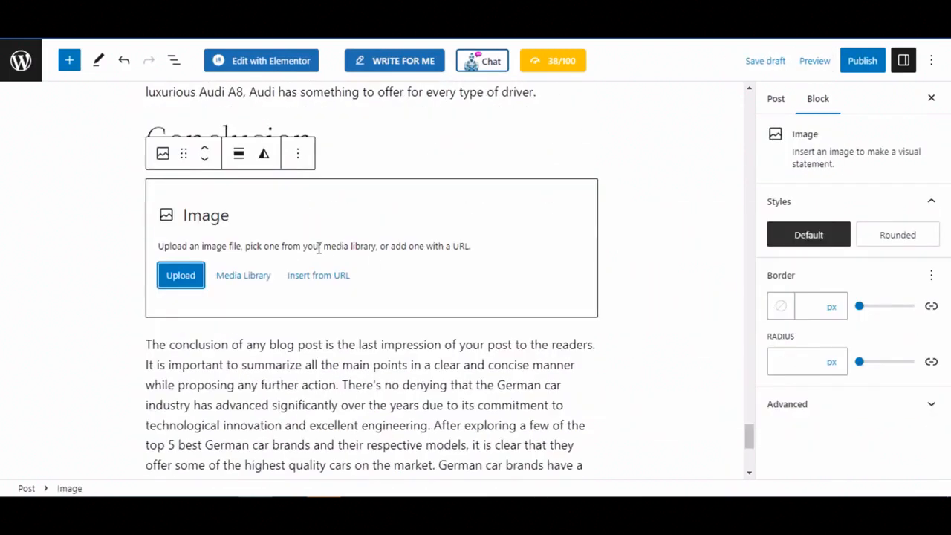
click(185, 284)
double_click(195, 199)
scroll(425, 254, down, 4)
scroll(425, 255, up, 1)
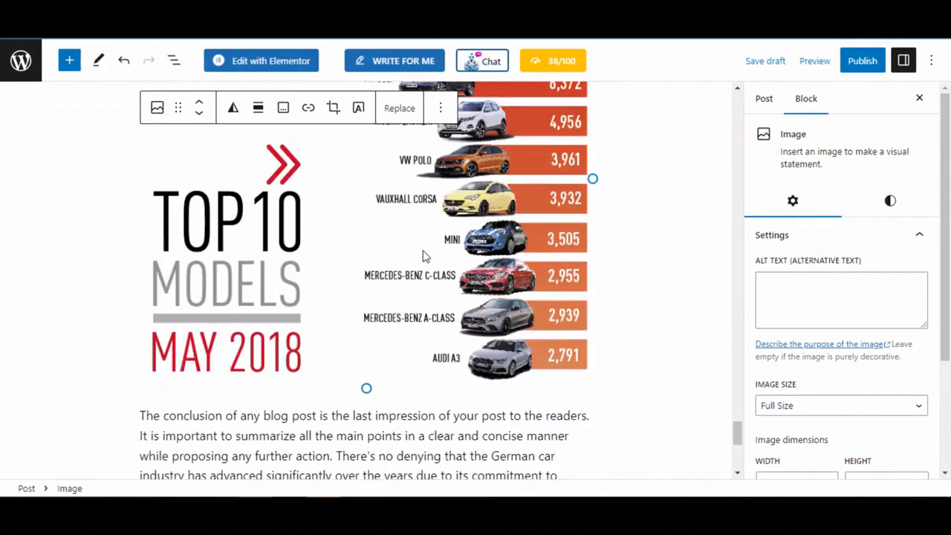
scroll(426, 239, up, 4)
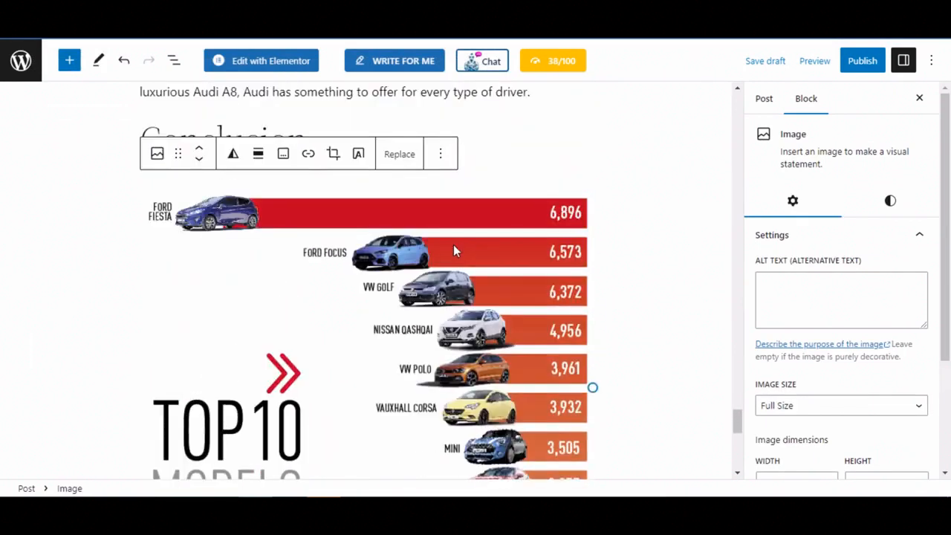
click(479, 227)
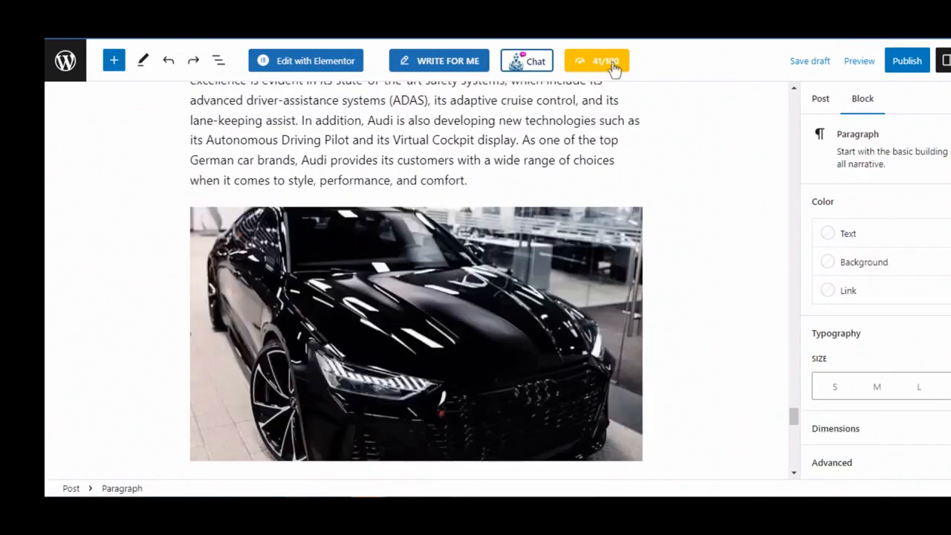
Step: Review GetGenie's content score metrics and pick out the NLP keyword "porsche is one of germany"
click(611, 66)
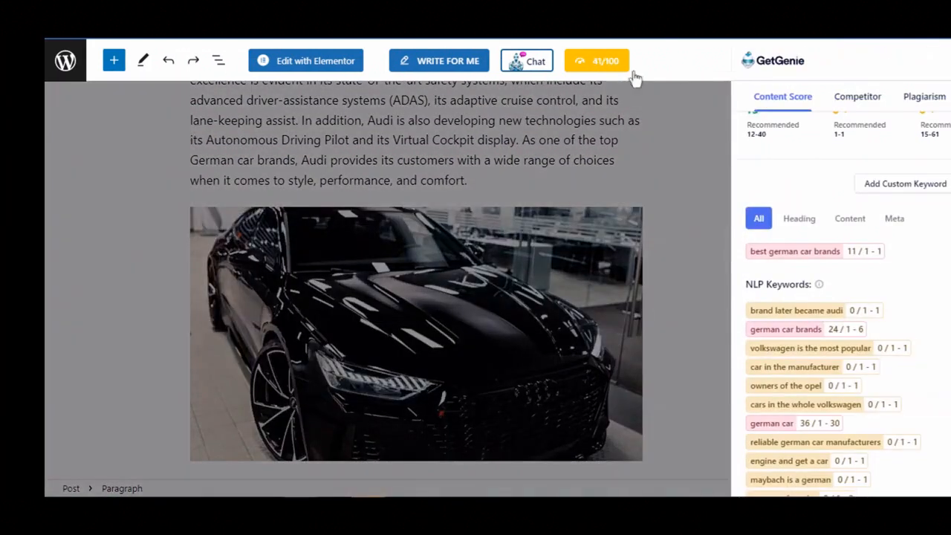
scroll(831, 134, up, 3)
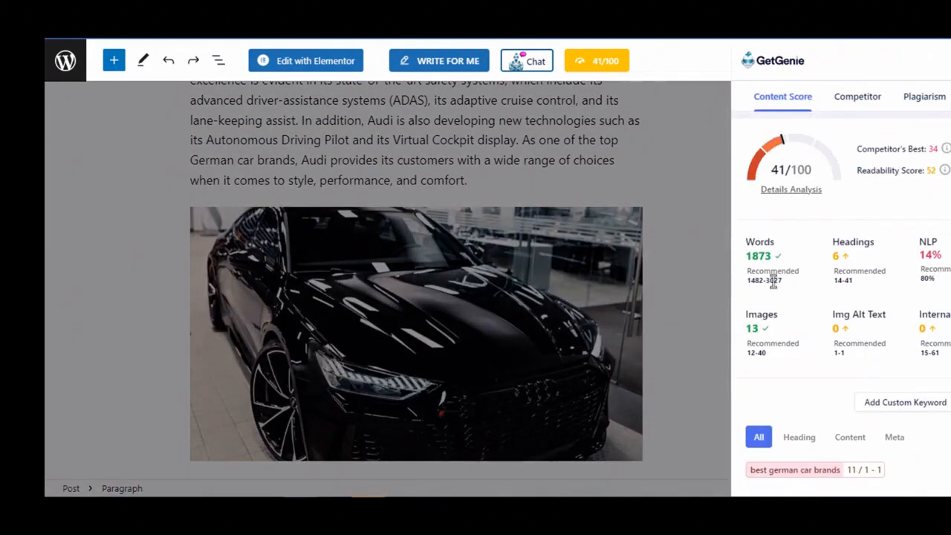
scroll(936, 272, down, 5)
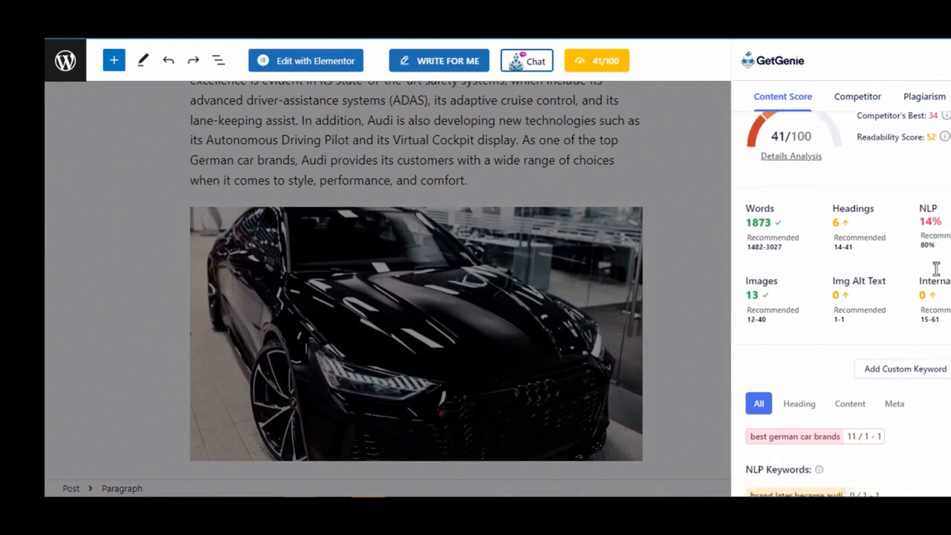
scroll(914, 283, down, 1)
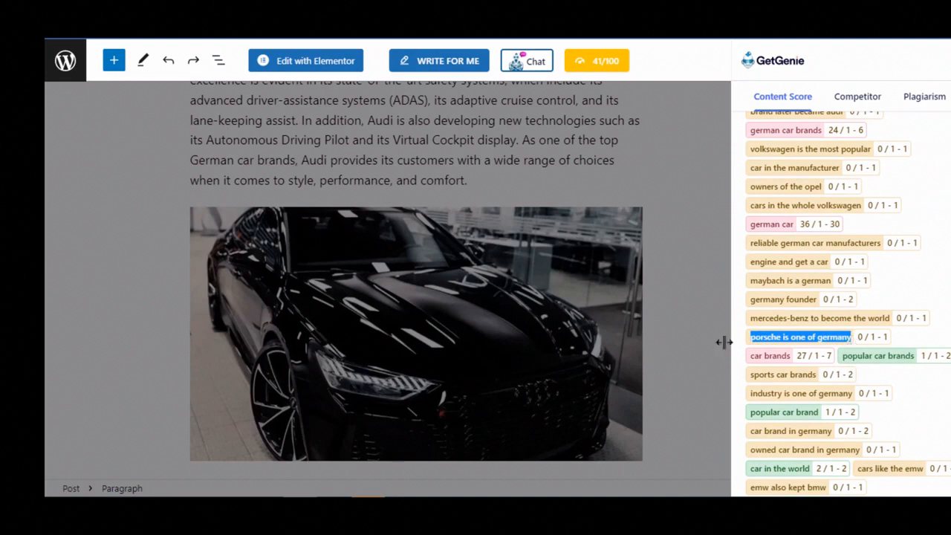
Step: Split the Conclusion text before "Whether you're looking" and append "Porsche is one of Germany's most famous" to the preceding paragraph
click(644, 186)
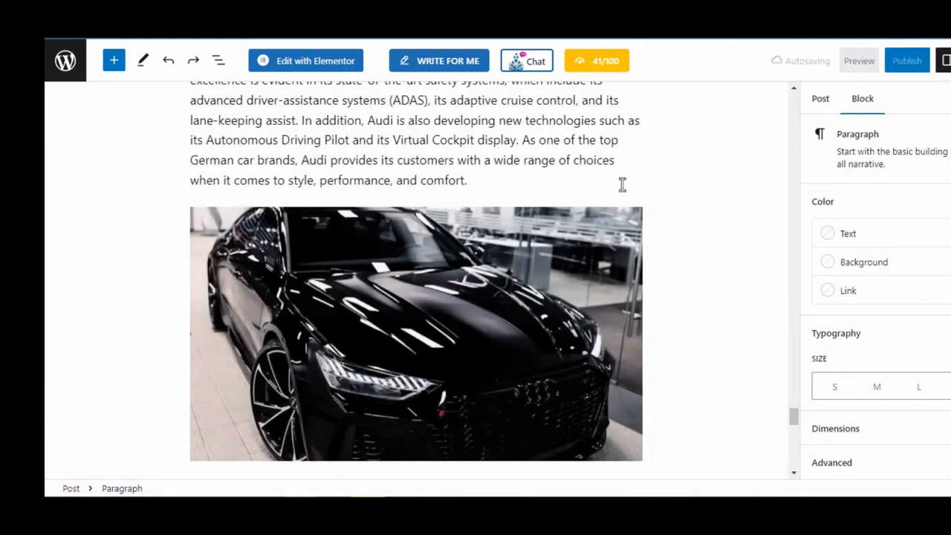
scroll(601, 196, down, 10)
scroll(602, 198, down, 4)
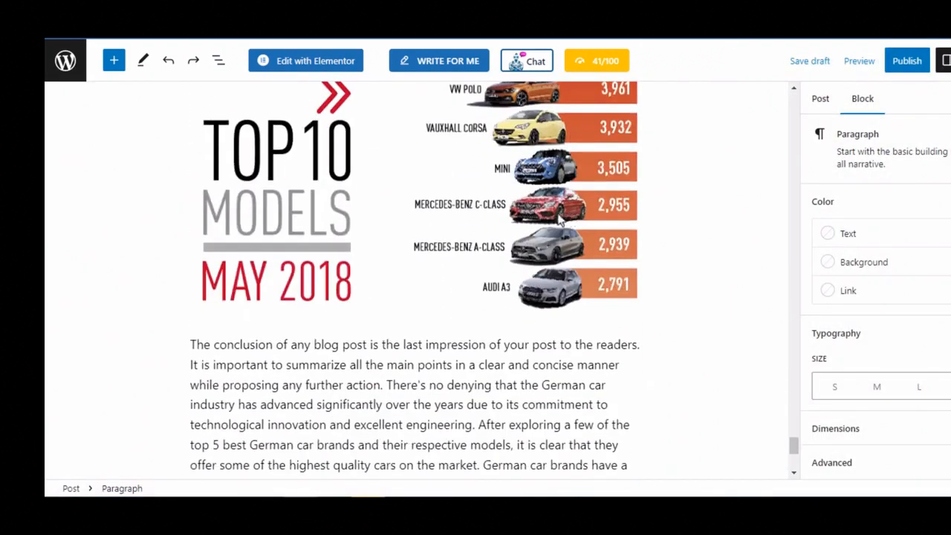
scroll(530, 216, up, 6)
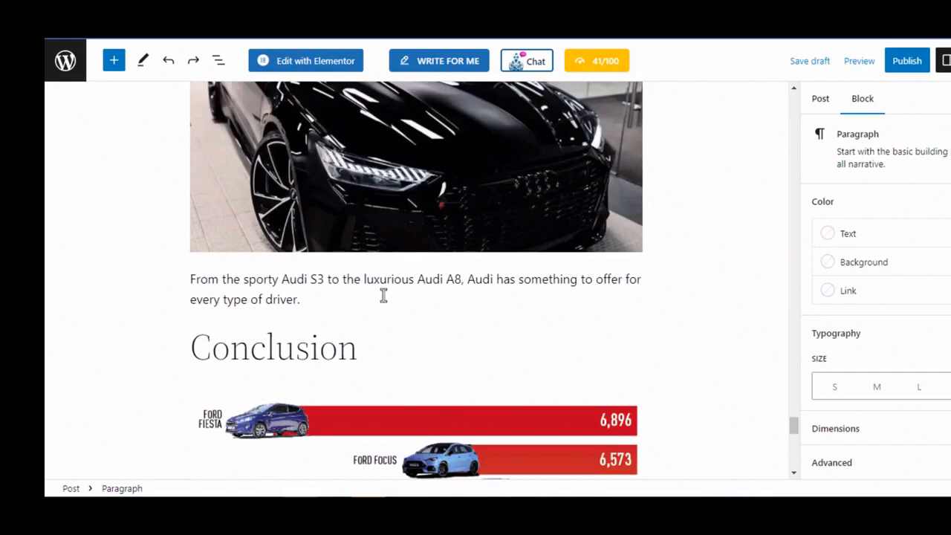
scroll(382, 295, down, 5)
key(Return)
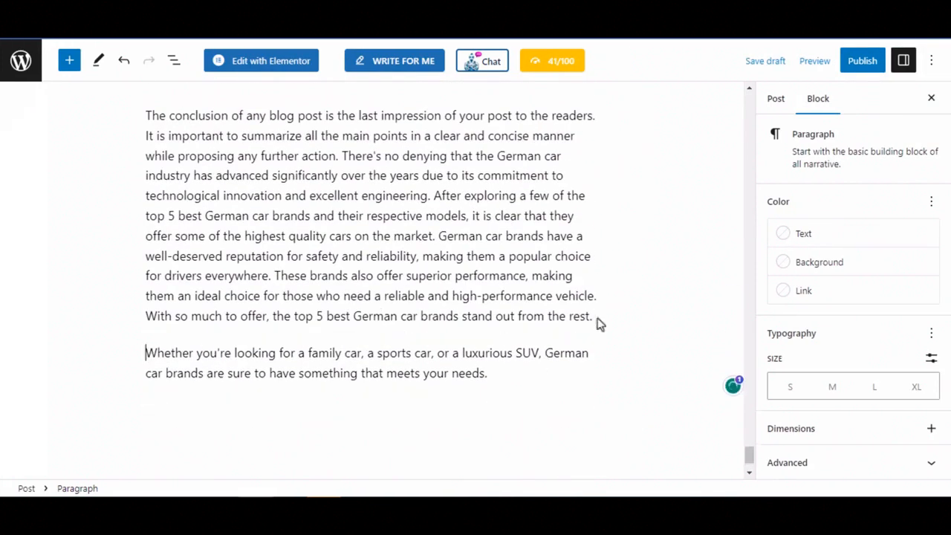
text(porsche is one of germany)
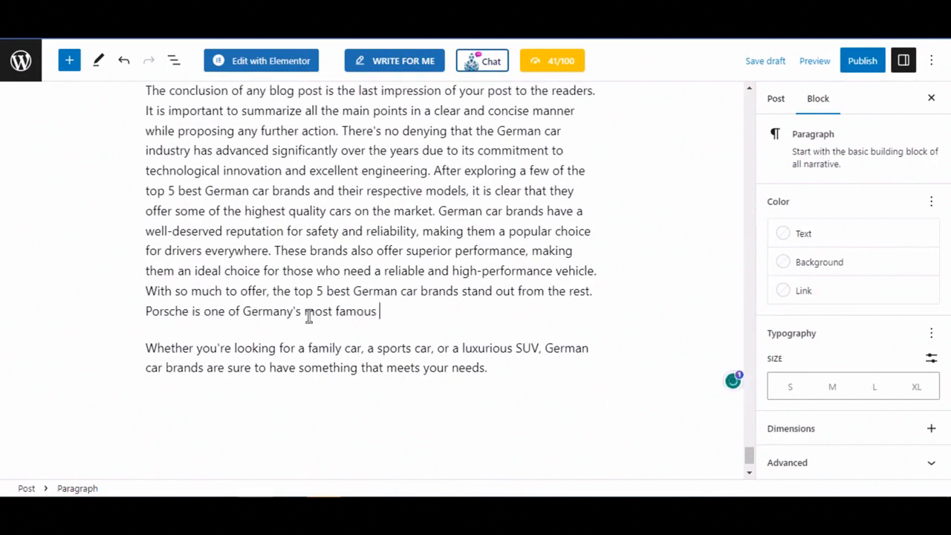
Step: Check the unused NLP keywords and extend the Porsche sentence with "and Volkswagen is the most popular as it has a whole lot of brands"
click(552, 61)
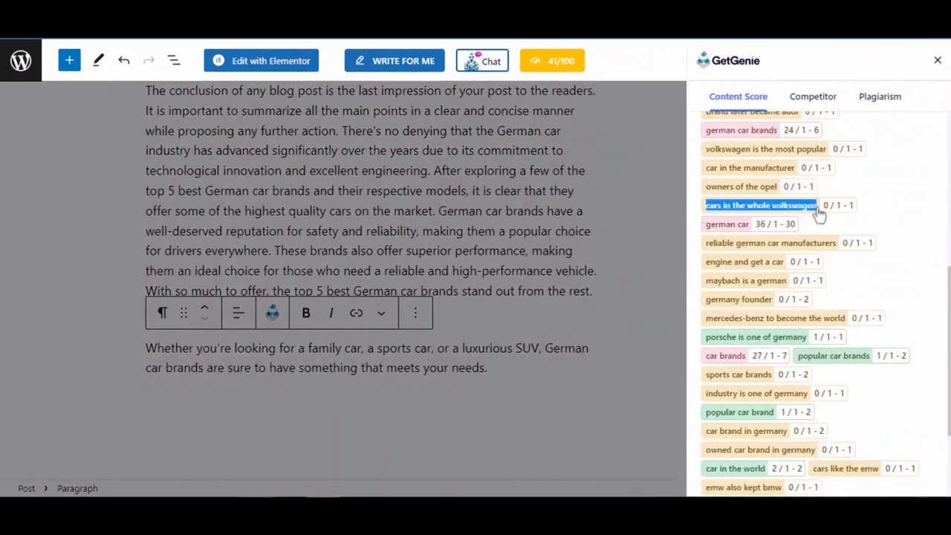
click(937, 61)
scroll(416, 312, down, 1)
key(BackSpace)
text(andvolkswagen is the most popular)
click(450, 388)
text(as it has a whole lot of brands)
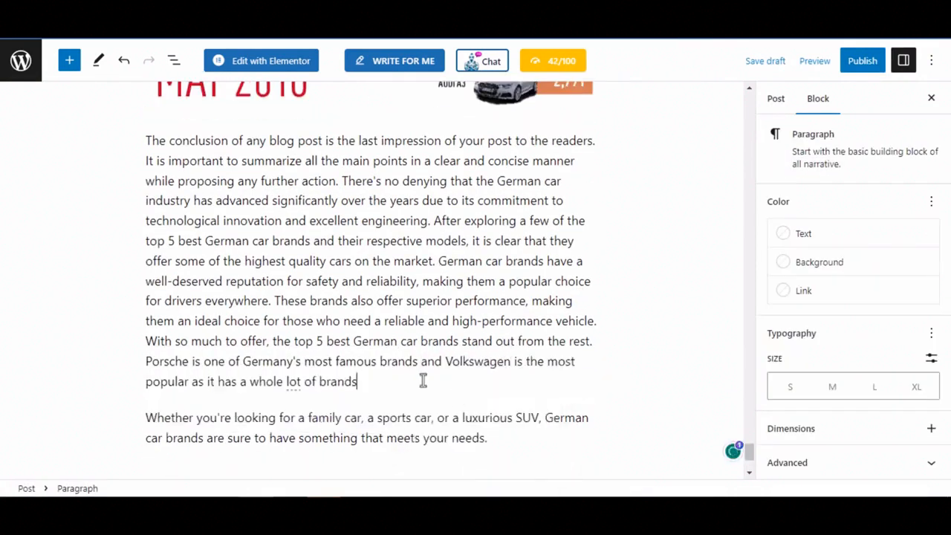
Step: Copy the NLP keyword "reliable german car manufacturers" from GetGenie's content score list and close the list
click(553, 61)
scroll(884, 318, down, 10)
drag(703, 263, 809, 261)
scroll(704, 249, up, 5)
drag(705, 215, 838, 217)
key(ctrl+c)
click(938, 61)
Step: Insert "They are one of the most reliable german car manufacturers." after the first sentence of the BMW sustainability paragraph
scroll(647, 265, up, 20)
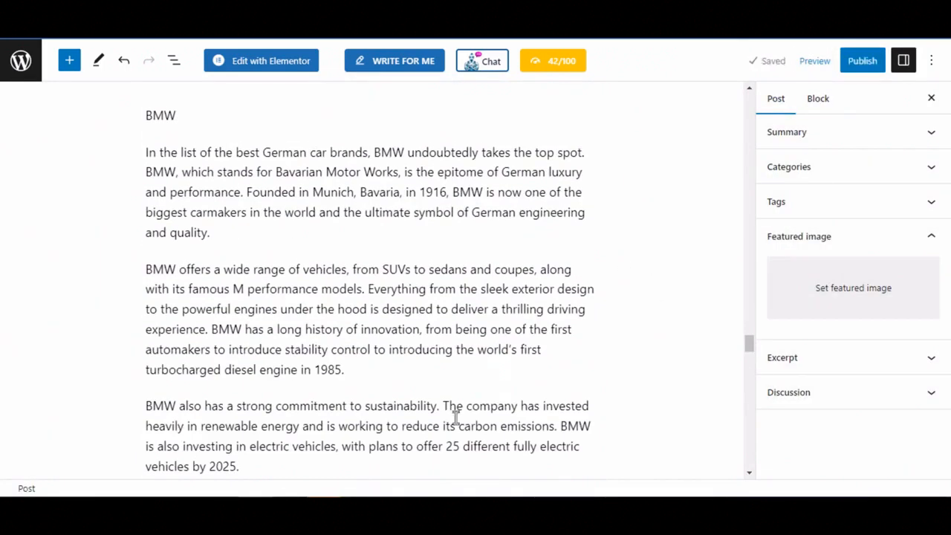
click(455, 410)
key(ctrl+v)
text(.)
key(Left)
key(Left)
key(Left)
key(Left)
key(Left)
key(Left)
key(Left)
key(Left)
key(Left)
key(Left)
key(Left)
key(Left)
key(Left)
key(Left)
key(Left)
key(Left)
key(Left)
key(Left)
key(Left)
key(Left)
key(BackSpace)
text(They are)
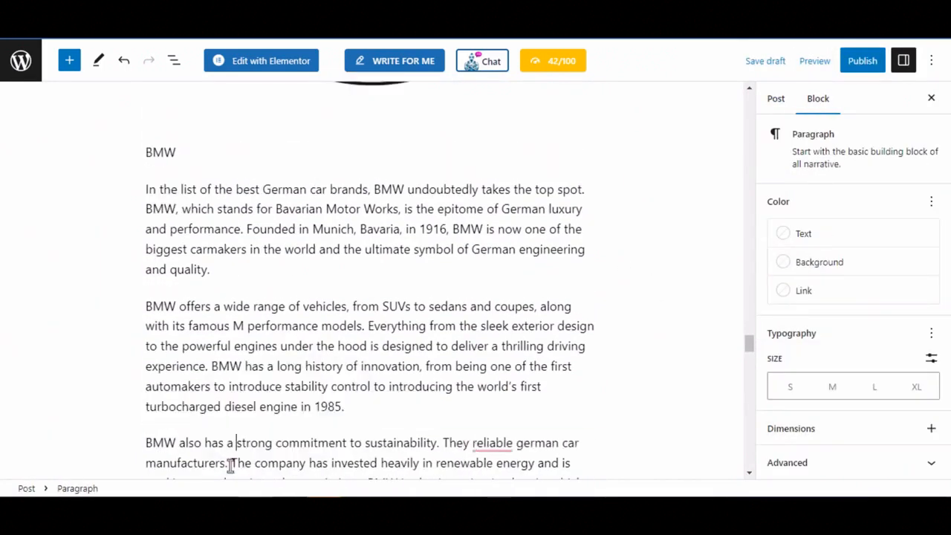
click(248, 463)
click(491, 443)
text(one of the most)
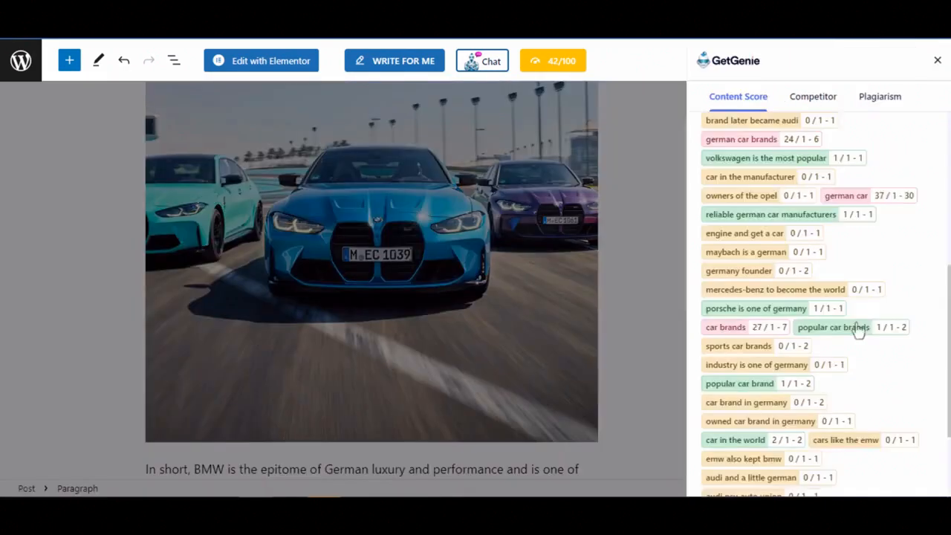
Step: Copy the NLP keyword "brands are the most expensive" from the content score list and close the list
scroll(797, 394, down, 5)
click(796, 389)
drag(823, 388, 704, 388)
key(ctrl+c)
click(937, 60)
Step: Paste the copied keyword into the article as a new sentence, beginning it with "These" and ending it with a period
scroll(312, 319, down, 20)
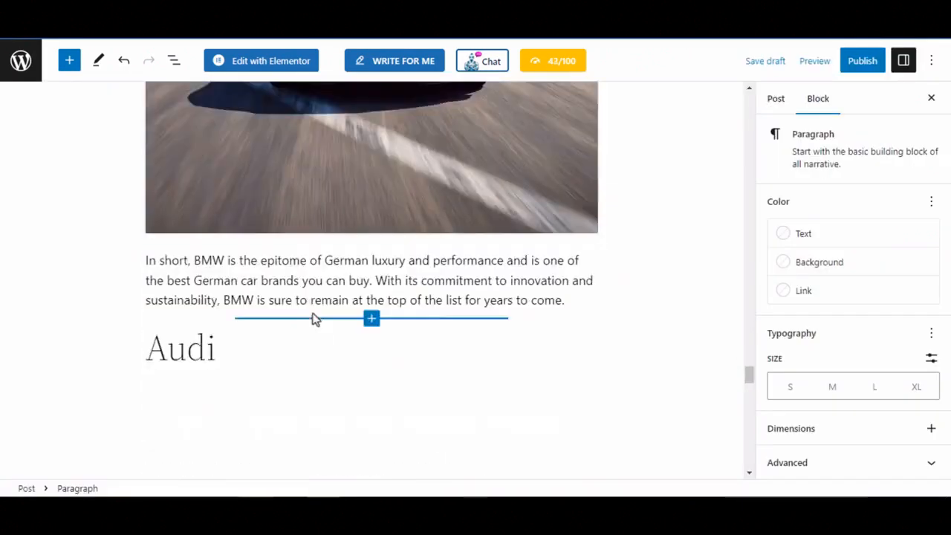
click(340, 239)
key(ctrl+v)
text(.)
key(ctrl+Left)
key(ctrl+Left)
key(ctrl+Left)
key(ctrl+Left)
key(ctrl+Left)
text(These are)
key(BackSpace)
key(BackSpace)
key(BackSpace)
key(BackSpace)
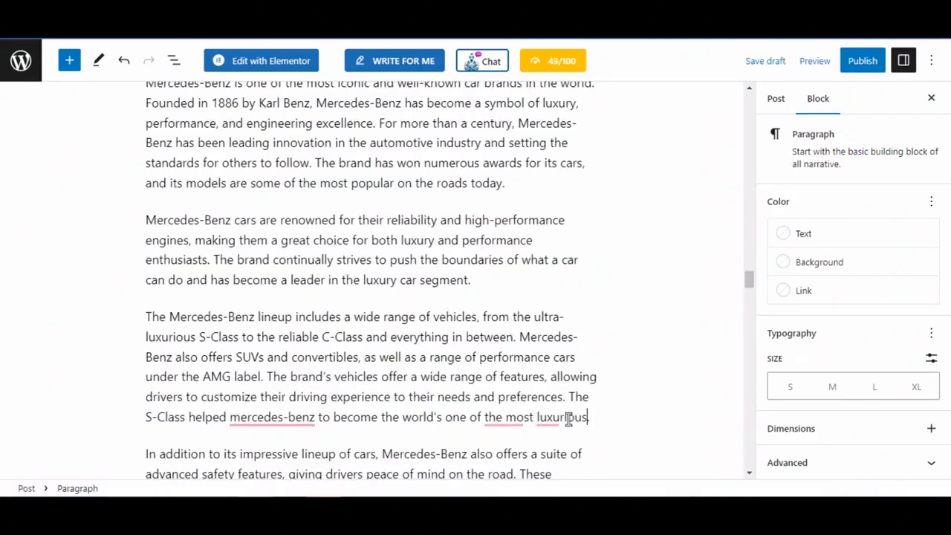
Step: Complete the closing sentence of the Opel paragraph so it reads "The owners of the opel are open to new innovations."
click(159, 419)
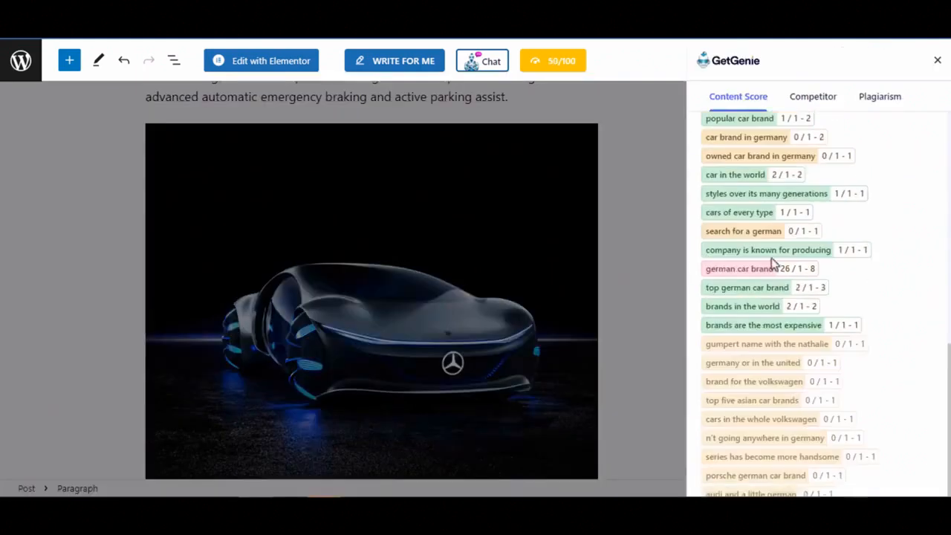
scroll(801, 310, up, 5)
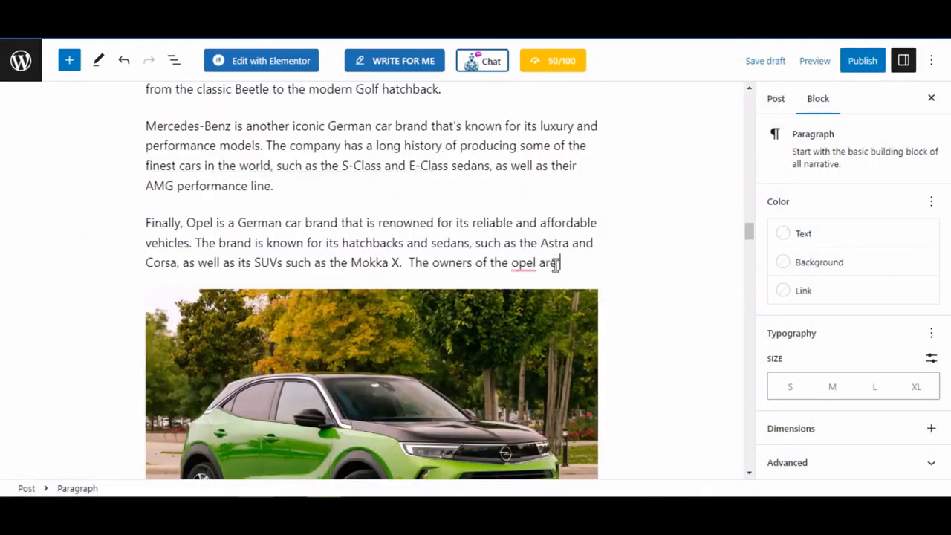
text(open to new innovations.)
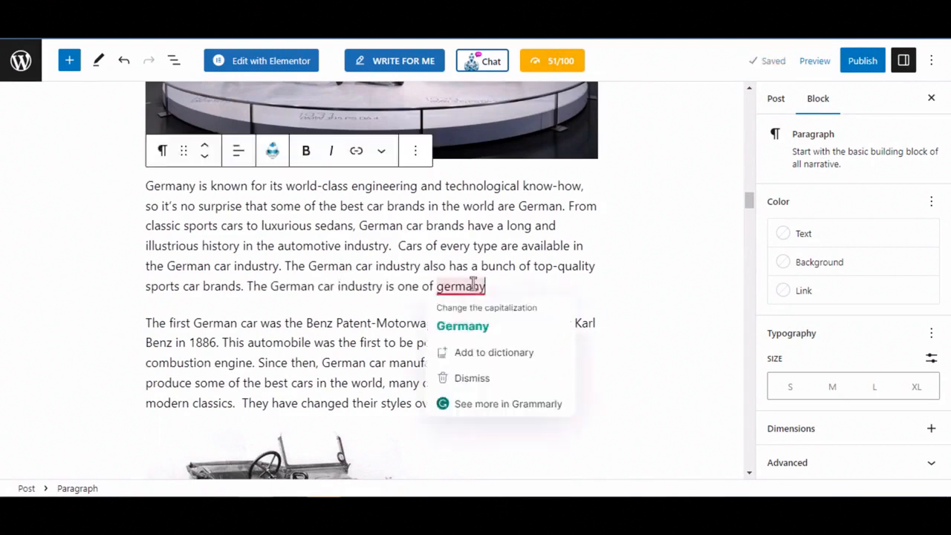
Step: Capitalize "germany" and complete the sentence as "The German car industry is one of Germany's most important sectors for exports and foreign reserves."
click(476, 321)
text('s most important sectors for exports and foreign reserves.)
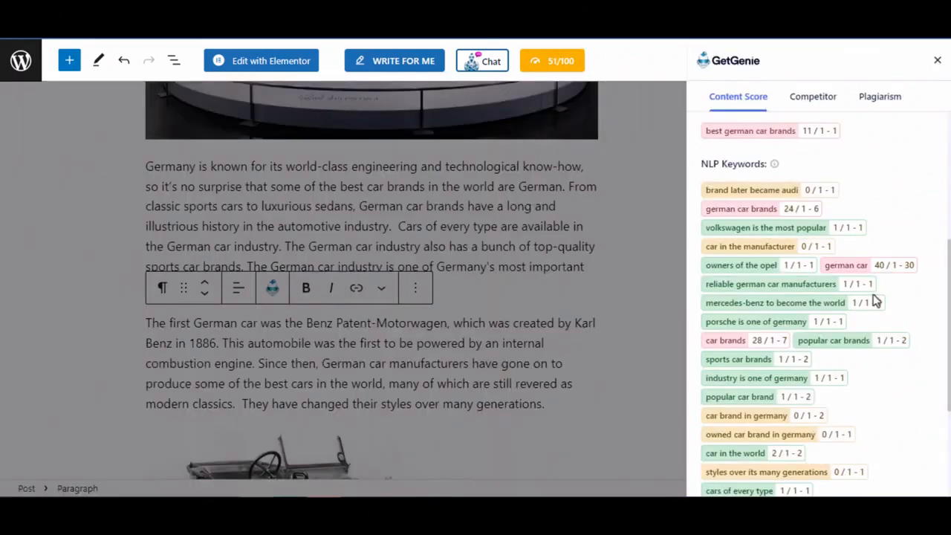
scroll(872, 299, down, 5)
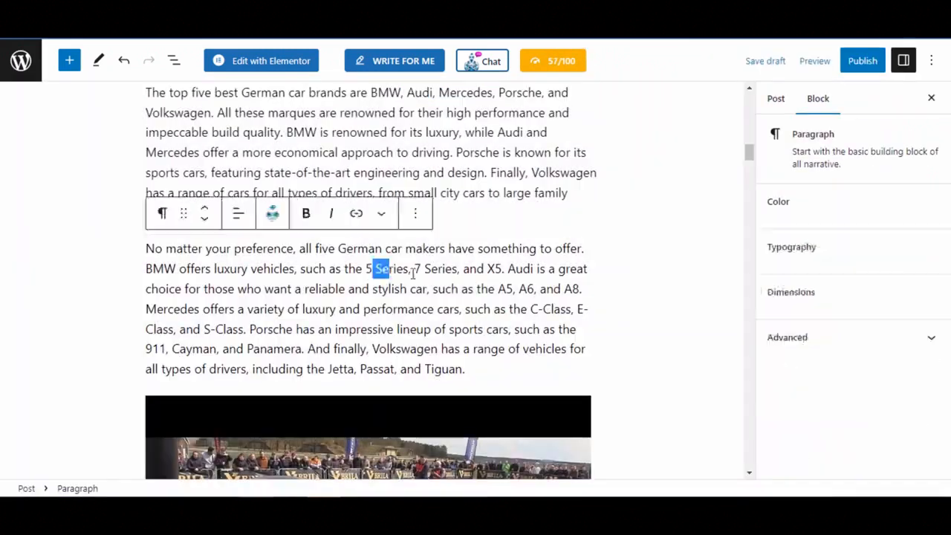
Step: Add a link to the BMW "5 Series" text in the paragraph about the five German car makers
key(ctrl+k)
key(BackSpace)
key(BackSpace)
key(BackSpace)
key(BackSpace)
key(BackSpace)
key(BackSpace)
key(BackSpace)
key(BackSpace)
key(BackSpace)
click(404, 356)
Step: Add a link to a short phrase in the text further down the article
scroll(446, 297, down, 4)
drag(440, 139, 509, 139)
click(357, 107)
Step: Link "From luxury sedans" in the paragraph before the History heading, finding the target with the search text "va"
scroll(480, 248, up, 4)
scroll(480, 248, down, 10)
click(458, 269)
drag(382, 269, 491, 270)
click(356, 175)
text(va)
click(431, 377)
Step: Link "perfect car" using the search text "quick", and link text in the first German car paragraph using "ge"
drag(342, 311, 403, 311)
click(355, 179)
text(q)
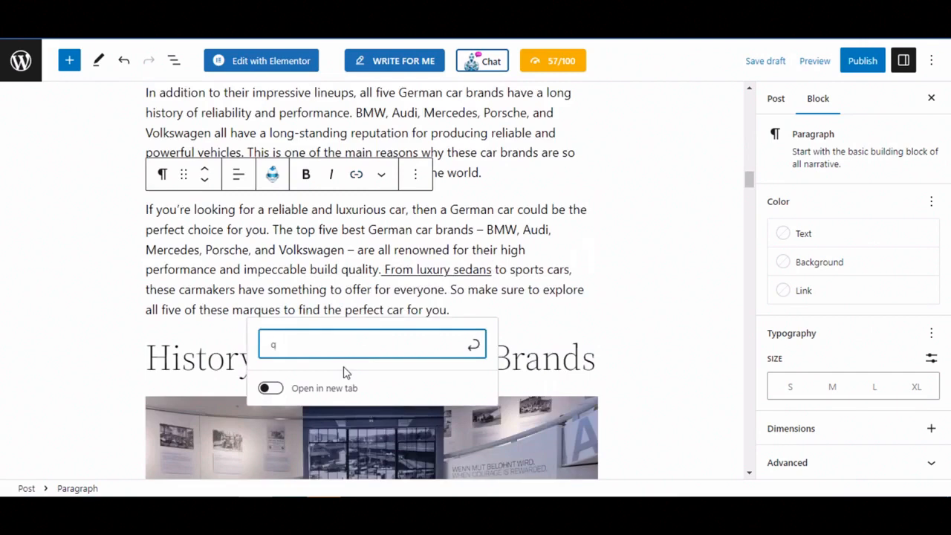
text(uick)
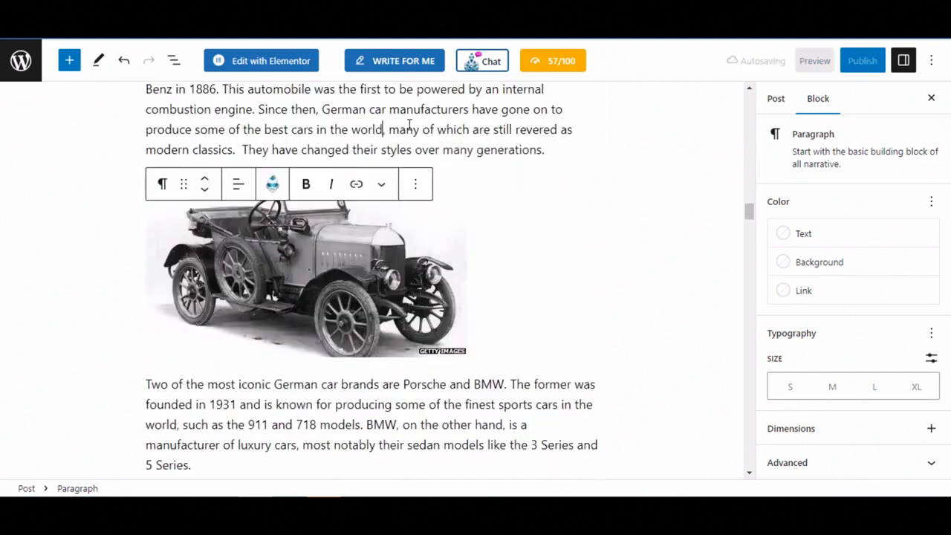
key(ctrl+k)
text(ge)
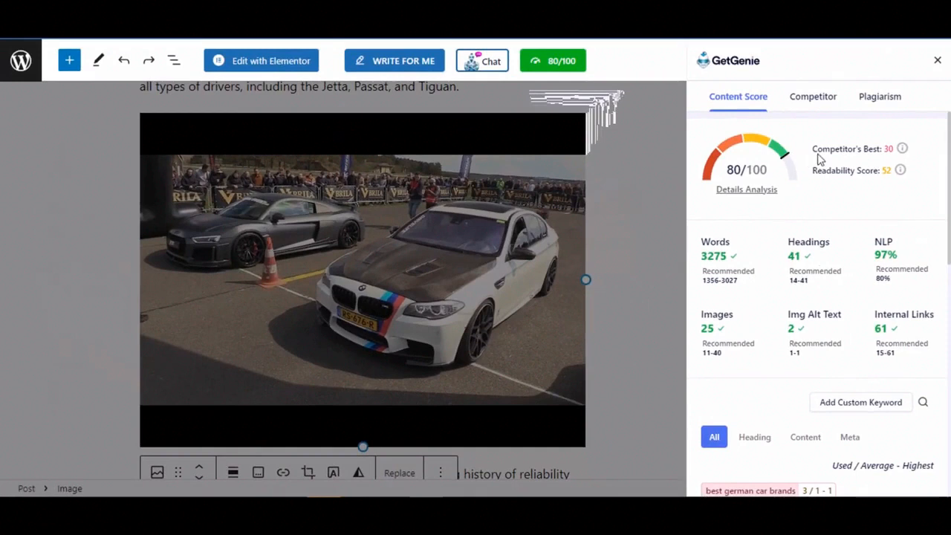
Step: Examine the competitor data in the SERP Visualizer and compare keyword usage against competitors in the H2H Comparison
click(812, 109)
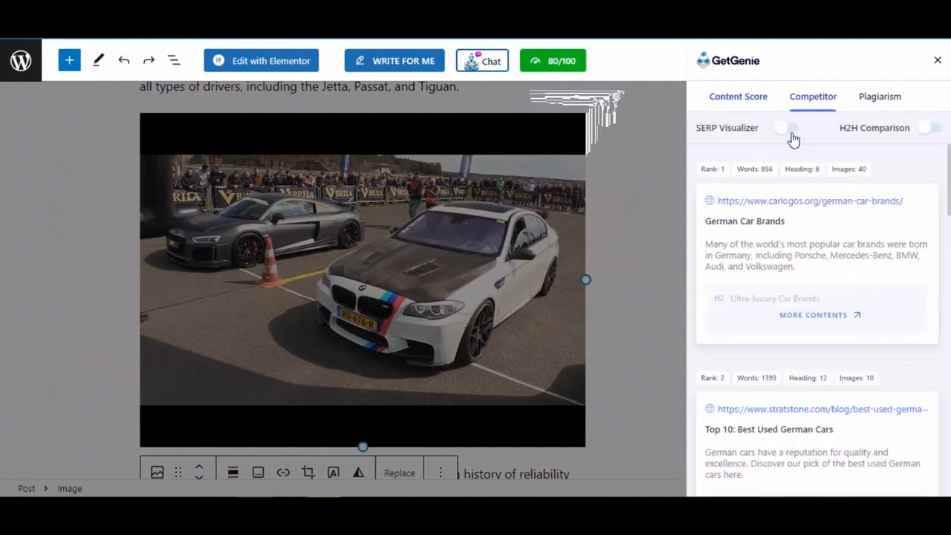
click(790, 131)
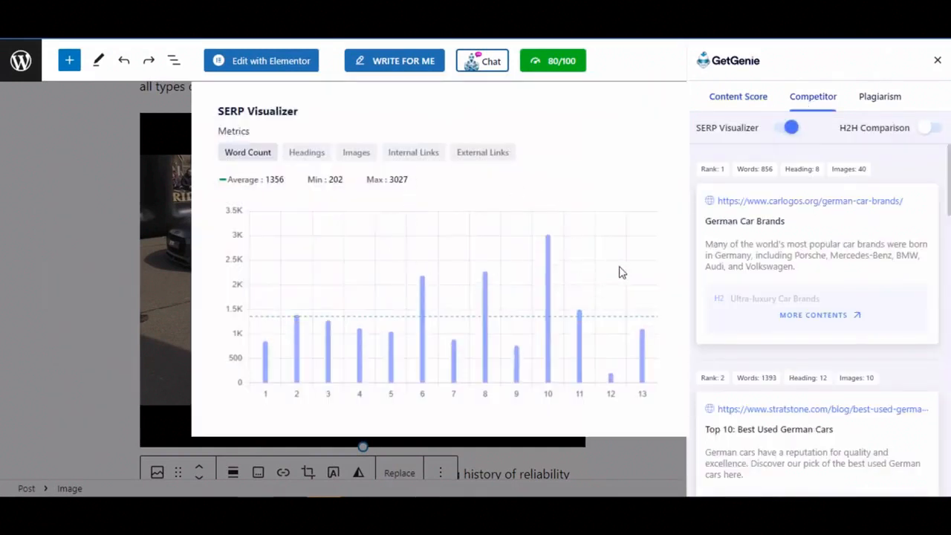
click(922, 132)
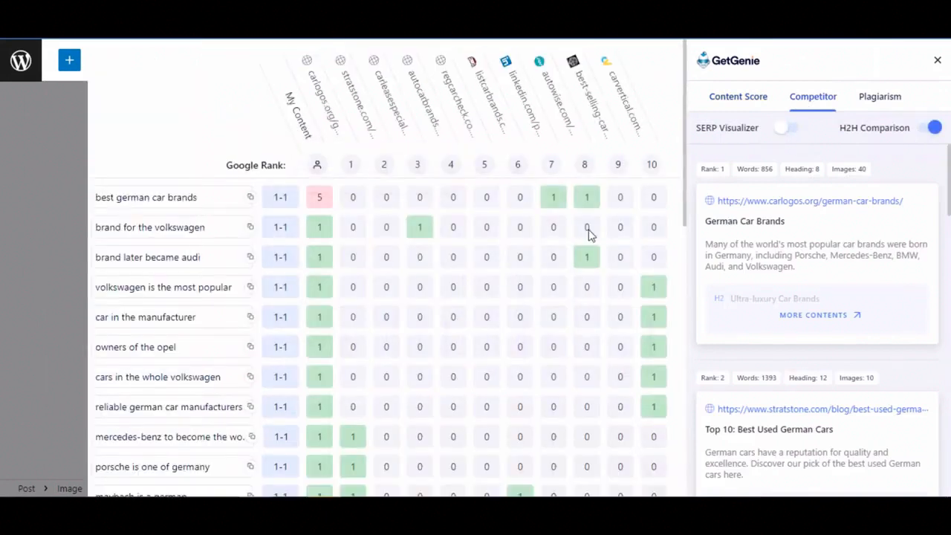
scroll(479, 292, down, 10)
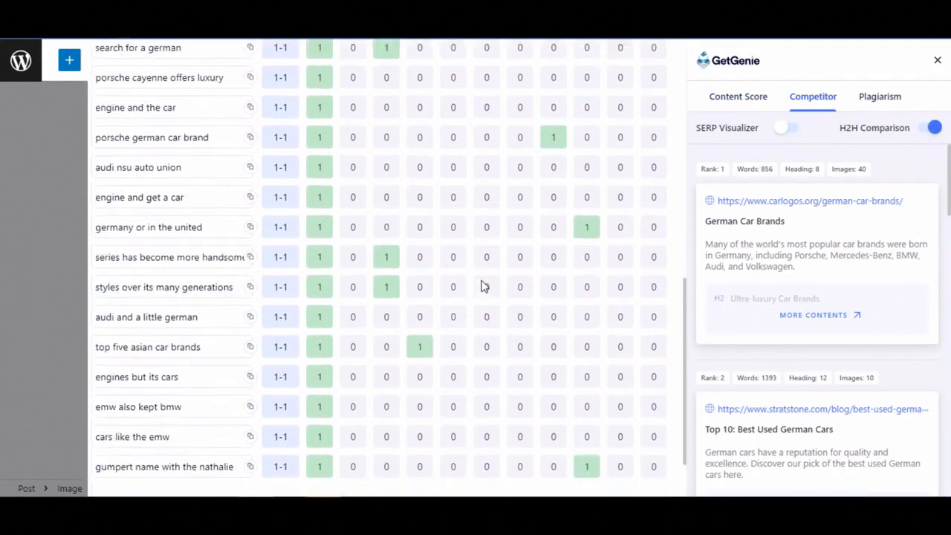